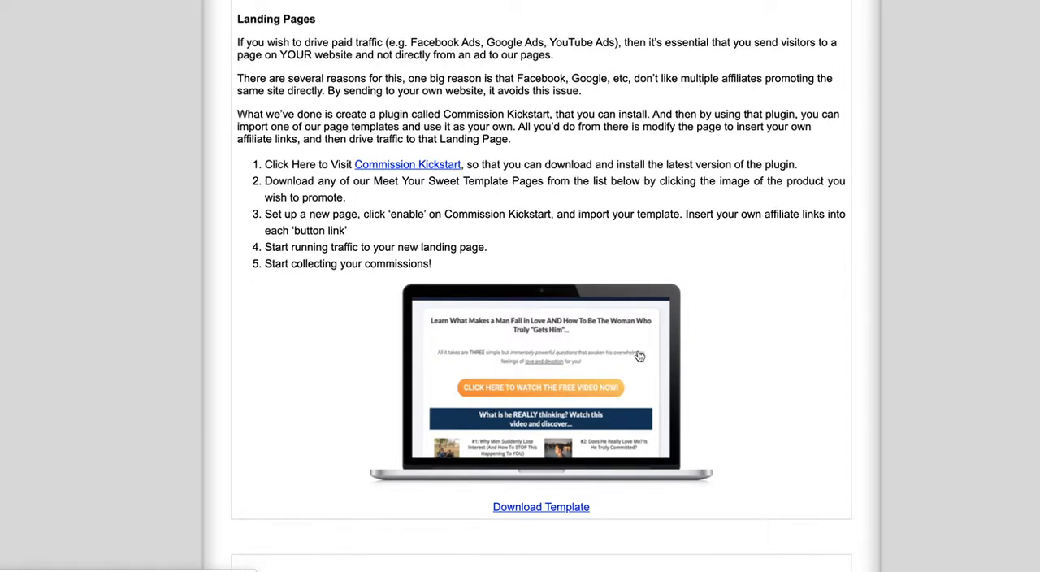
# - Download the landing page template for the "Learn What Makes a Man Fall in Love" offer
pyautogui.click(532, 507)
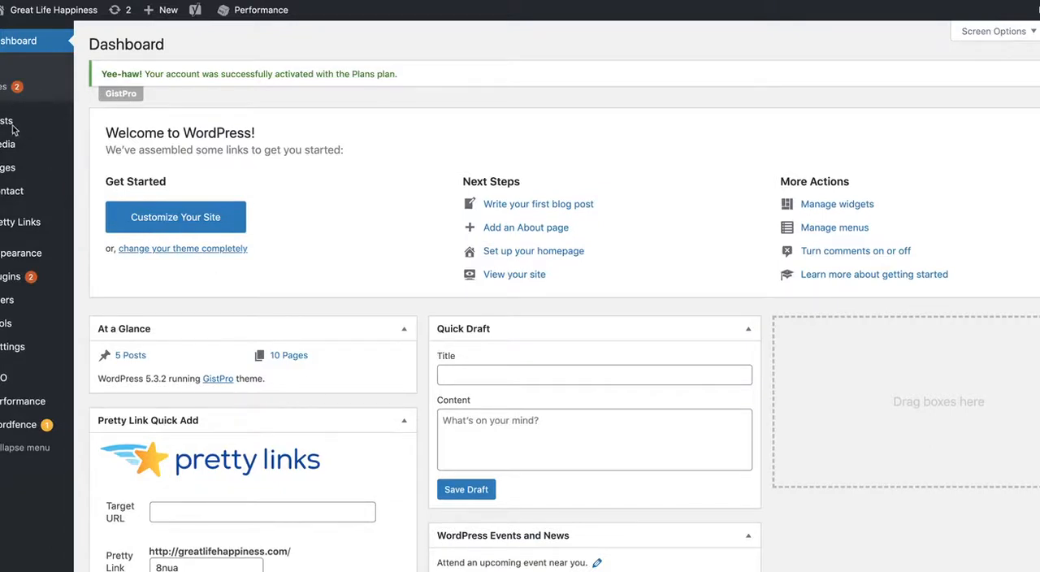
# - Switch to the WordPress dashboard, create a new page and enable Commission Kickstart on it
pyautogui.moveTo(5, 173)
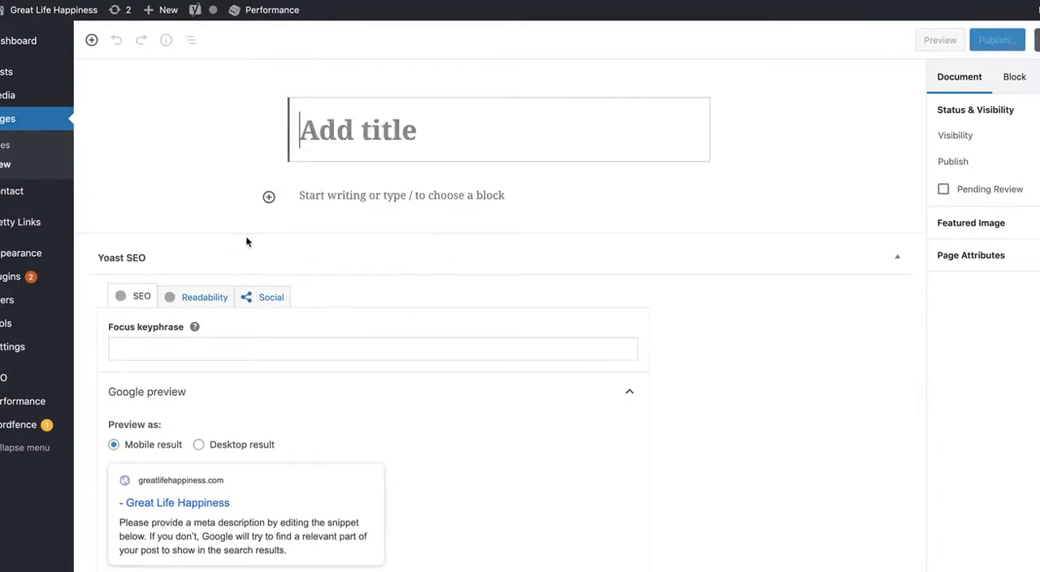
pyautogui.scroll(-5, 245, 235)
pyautogui.scroll(-8, 245, 236)
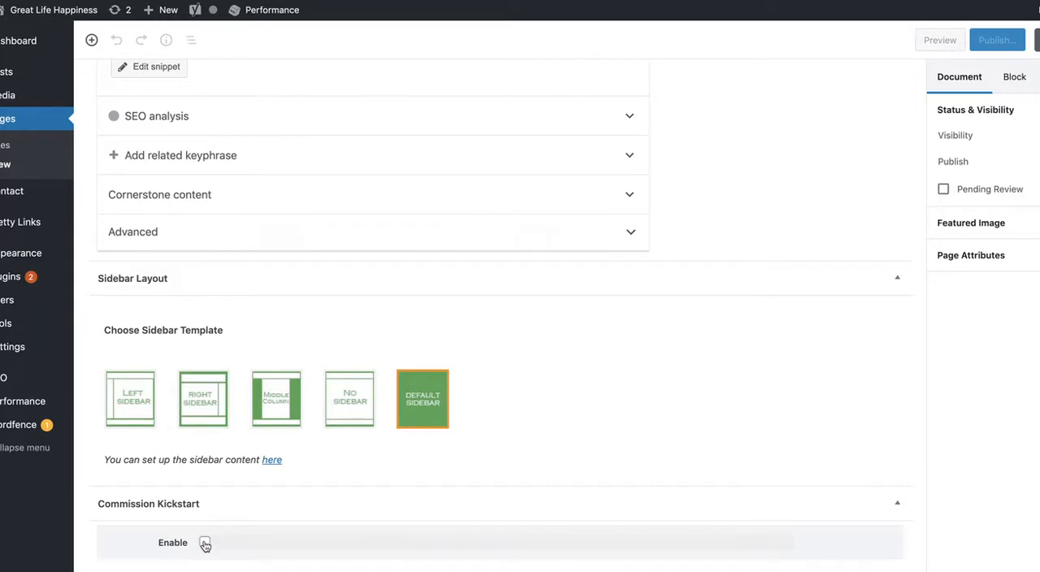
pyautogui.click(205, 543)
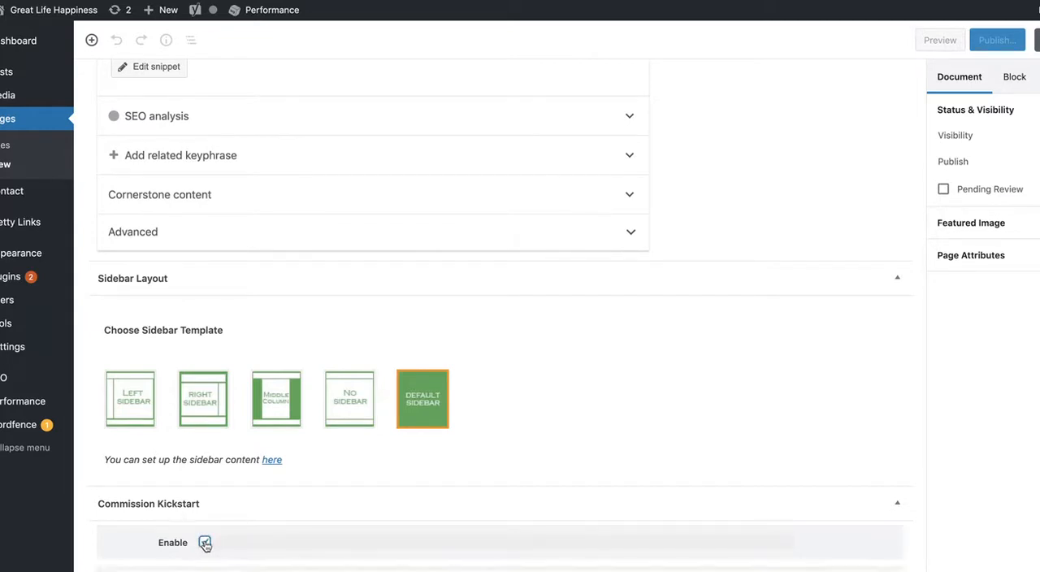
pyautogui.scroll(-6, 393, 520)
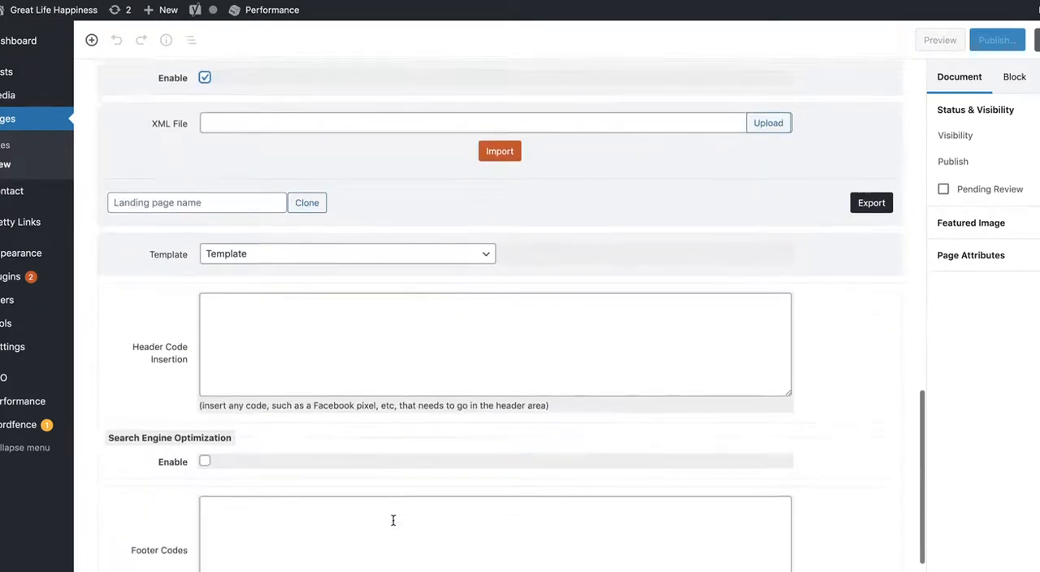
pyautogui.scroll(1, 392, 520)
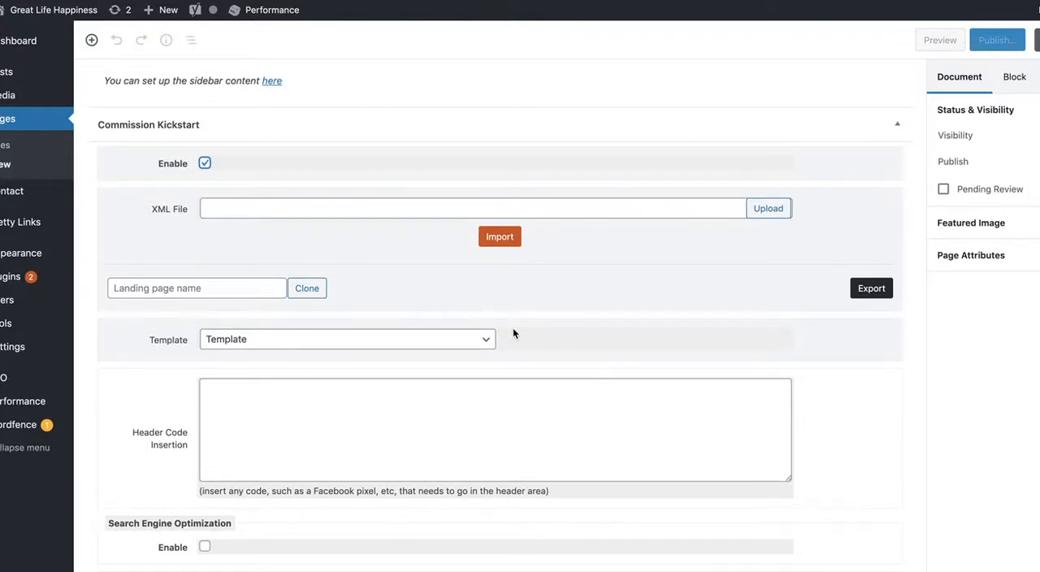
# - Upload the template archive t6-1584398799.zip from the computer to the media library for the Commission Kickstart XML file
pyautogui.click(767, 209)
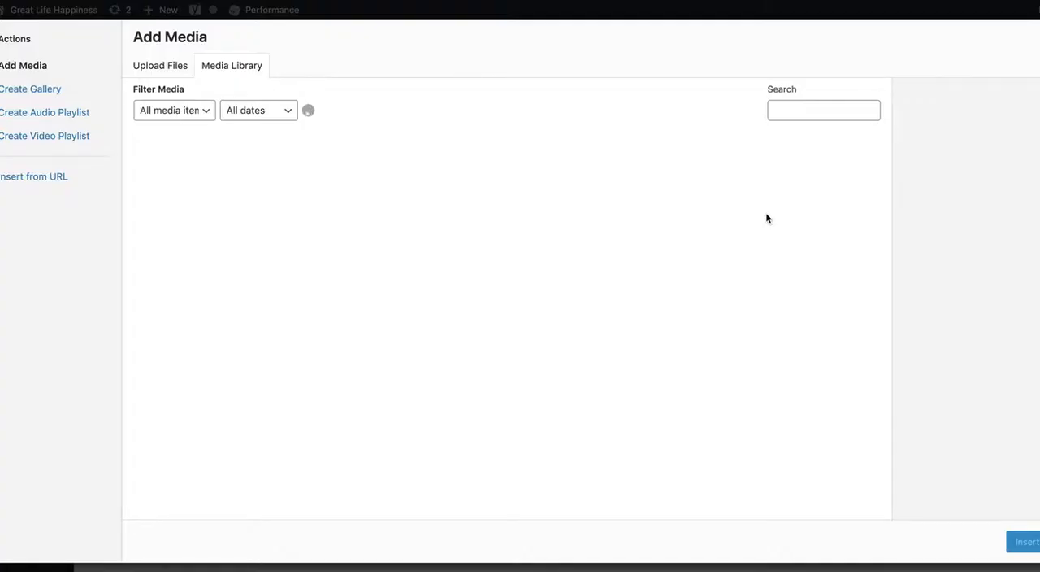
pyautogui.click(161, 71)
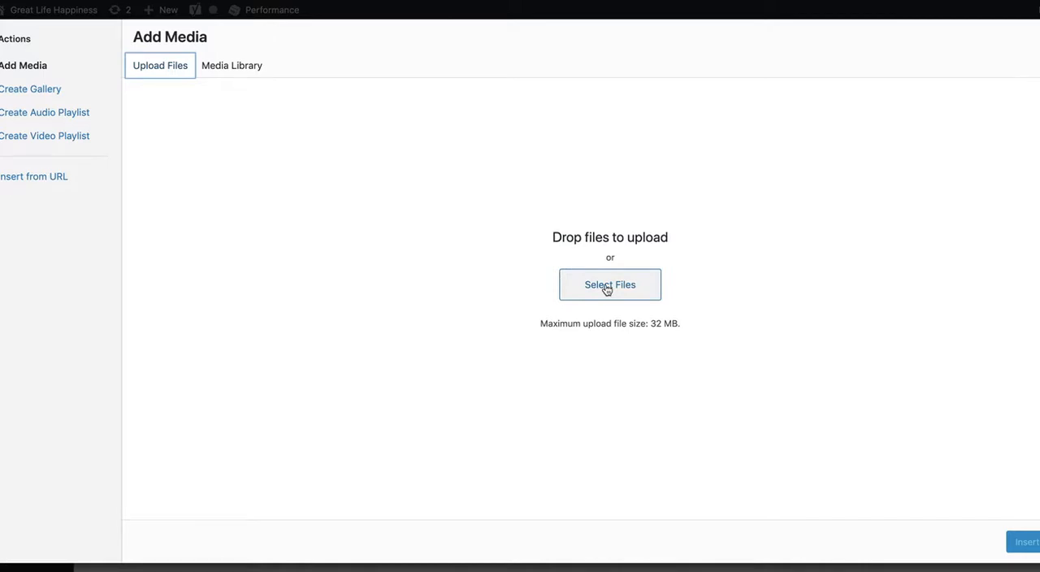
pyautogui.click(607, 286)
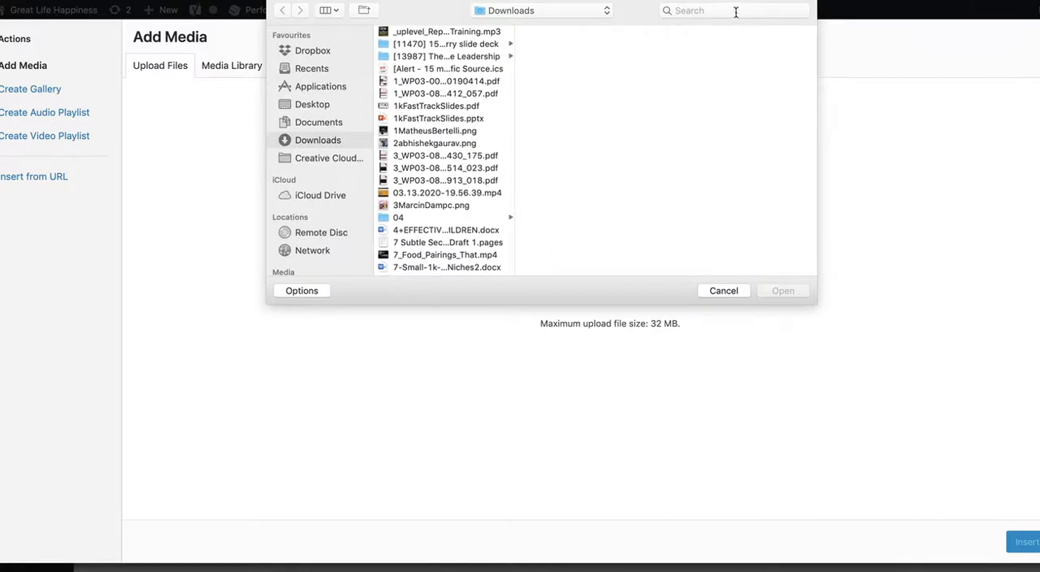
pyautogui.click(734, 11)
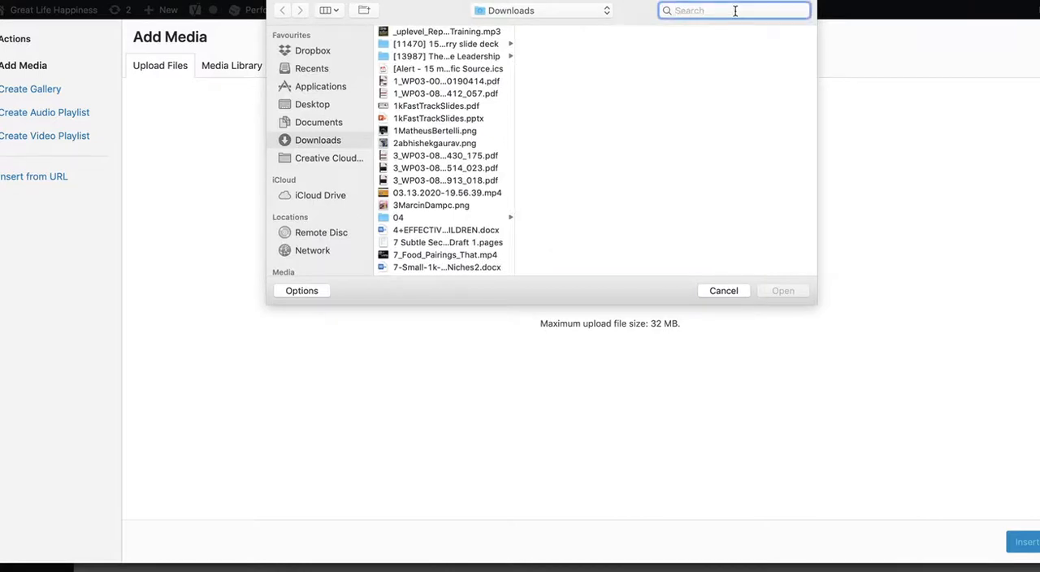
pyautogui.write('t601584')
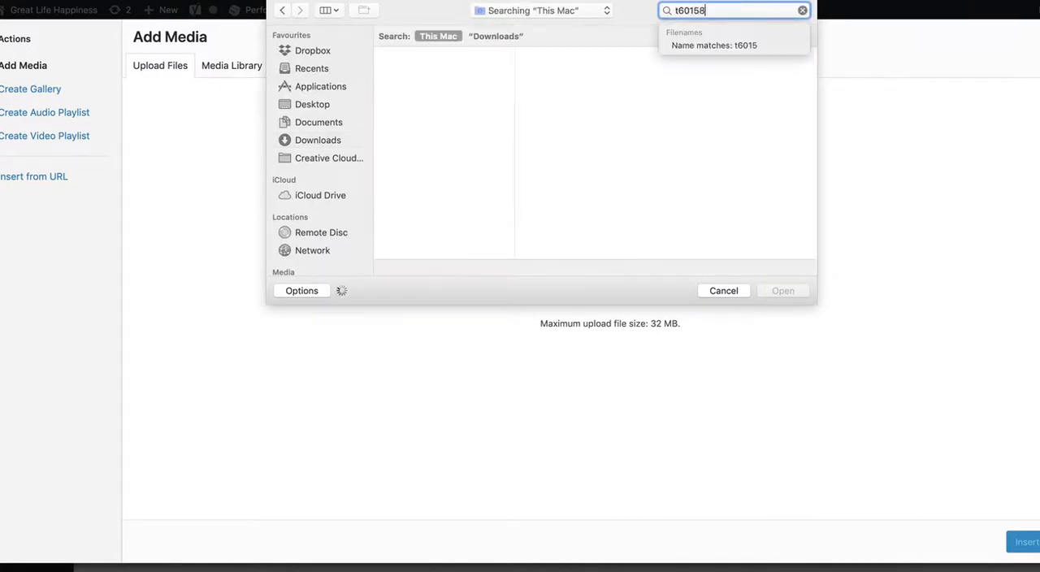
pyautogui.press('BackSpace')
pyautogui.press('BackSpace')
pyautogui.press('BackSpace')
pyautogui.press('BackSpace')
pyautogui.write('-1')
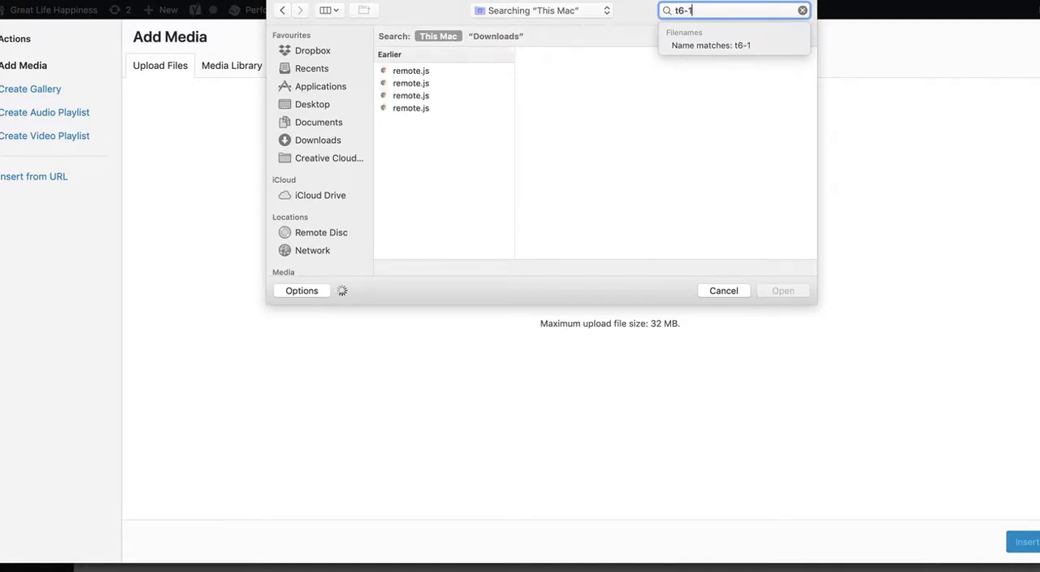
pyautogui.write('584')
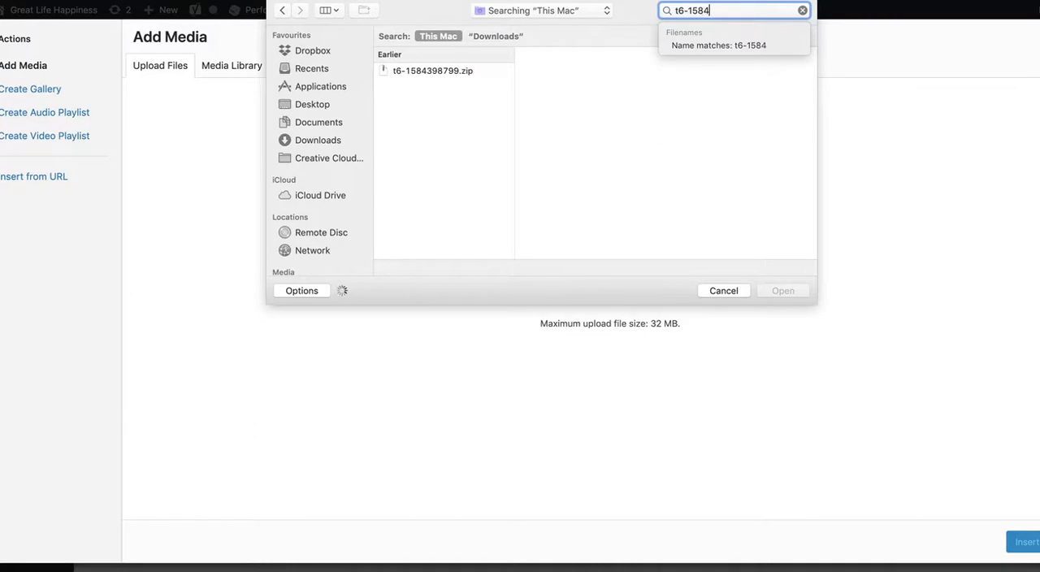
pyautogui.click(433, 71)
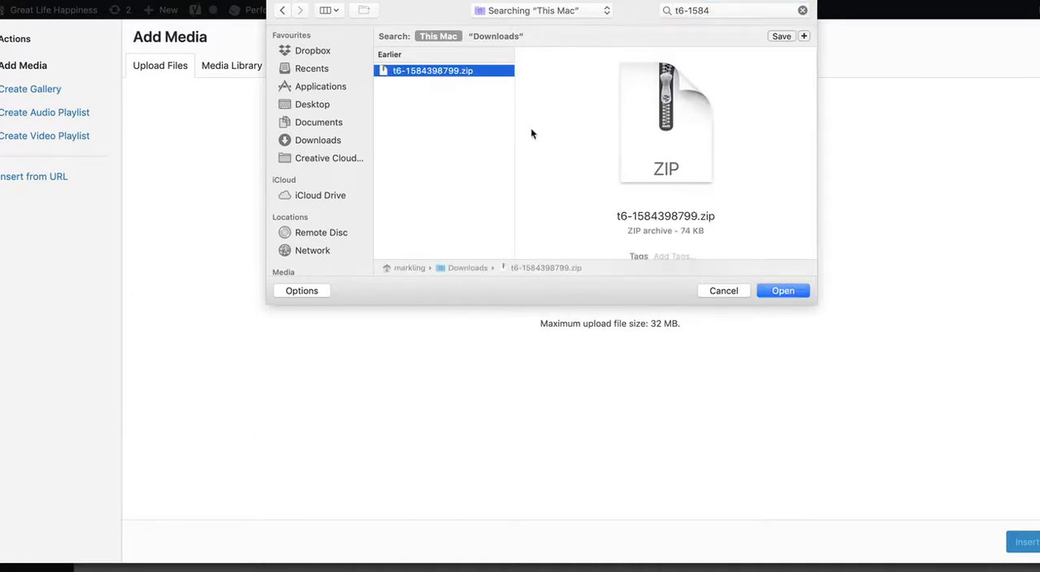
pyautogui.click(775, 290)
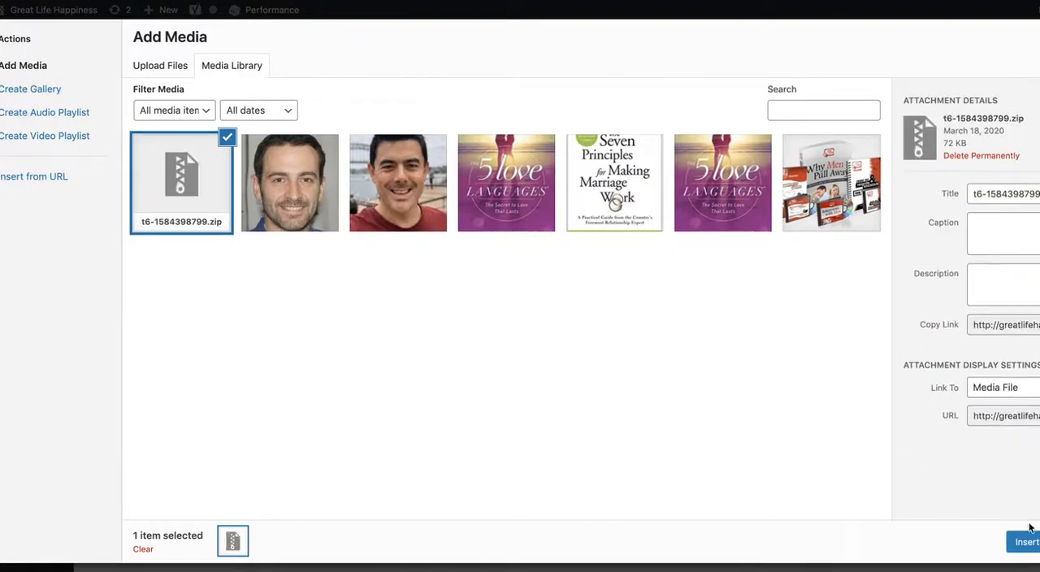
# - Insert the uploaded t6-1584398799.zip as the XML file and import the template into the page
pyautogui.click(162, 69)
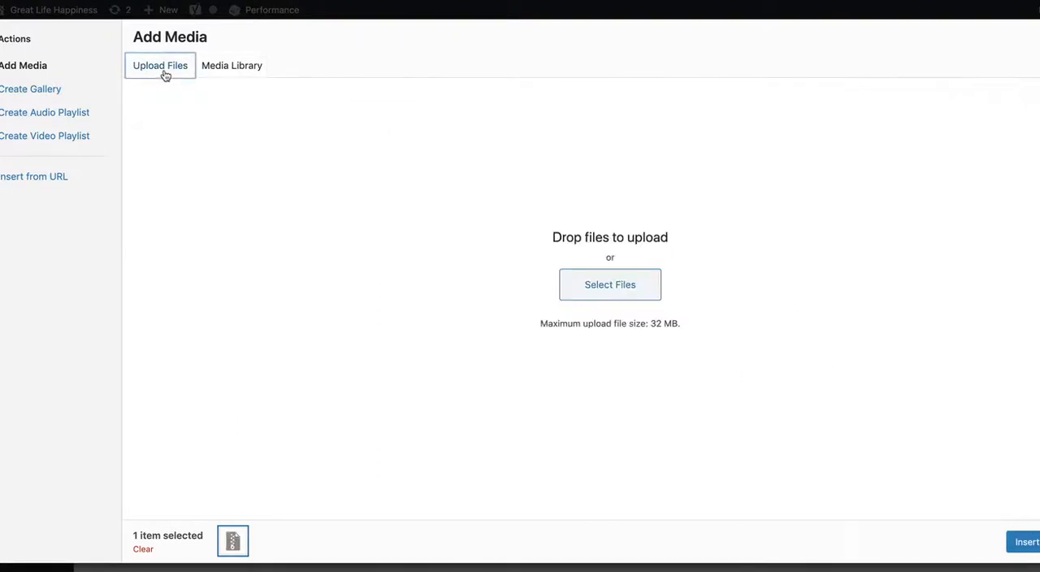
pyautogui.click(212, 69)
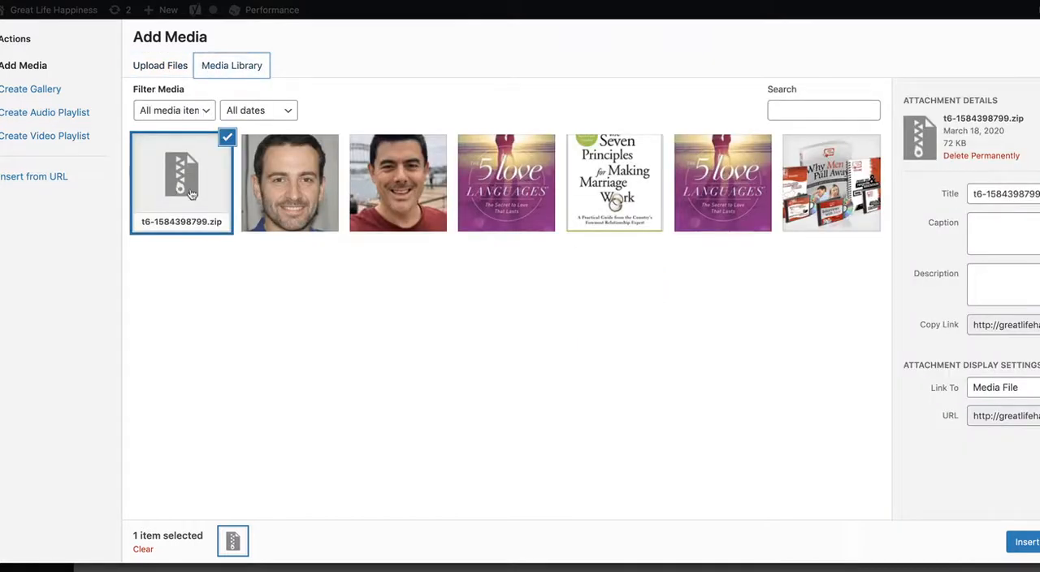
pyautogui.click(1025, 542)
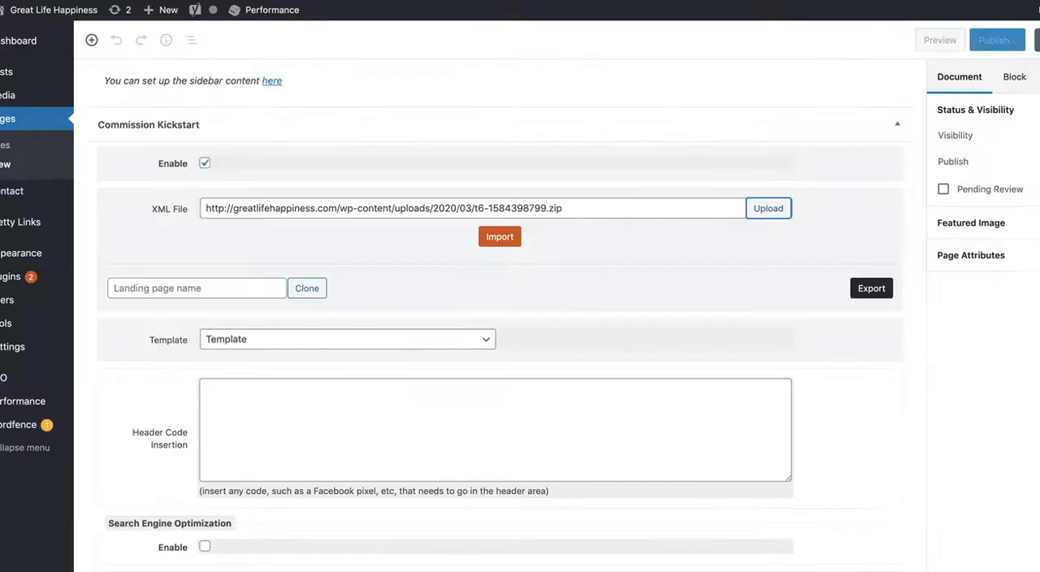
pyautogui.click(500, 238)
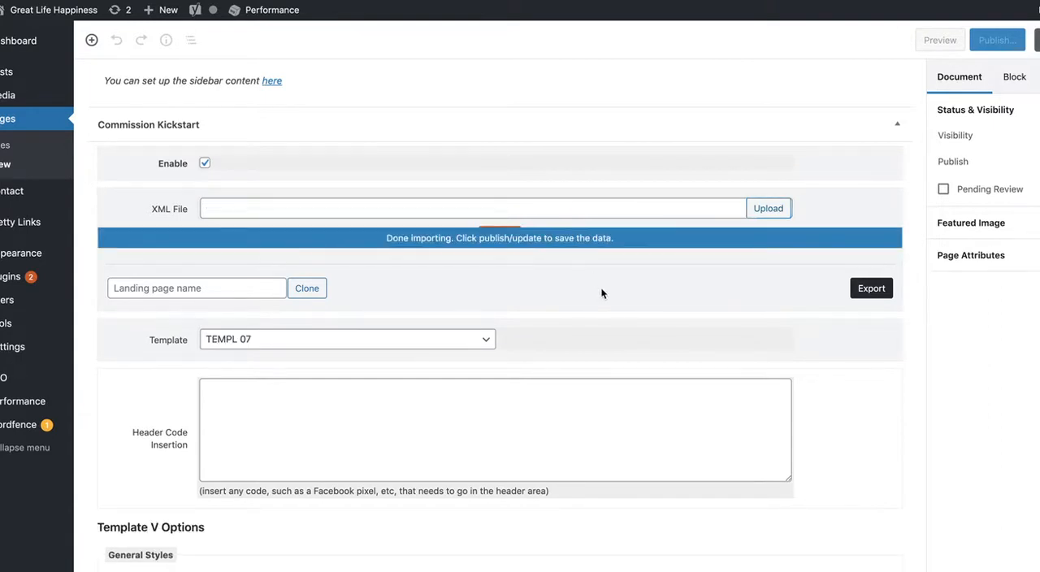
# - Title the new page "Why Men Pull Away" and publish it
pyautogui.scroll(-15, 601, 292)
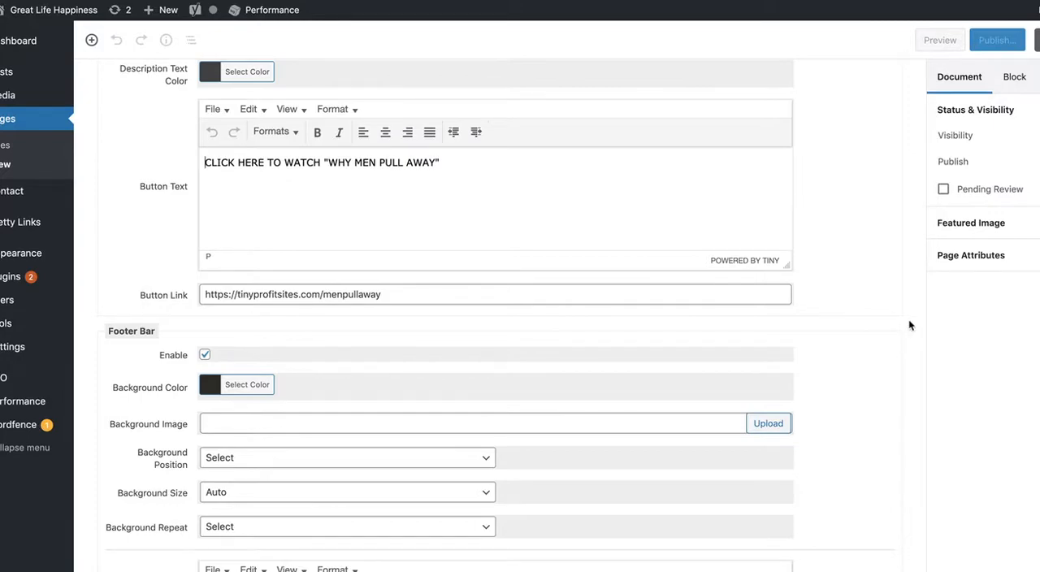
pyautogui.scroll(20, 909, 325)
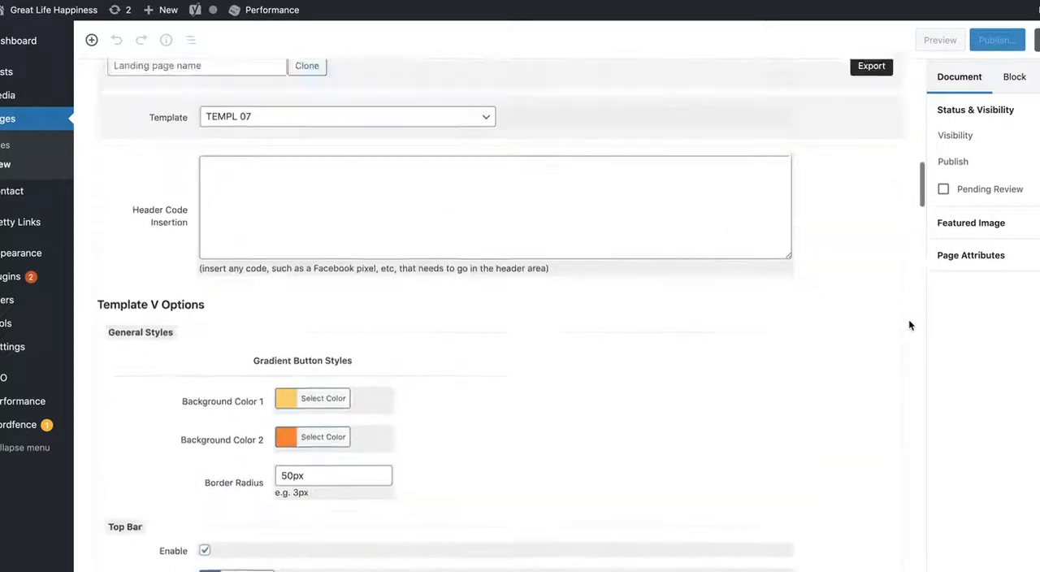
pyautogui.scroll(15, 908, 326)
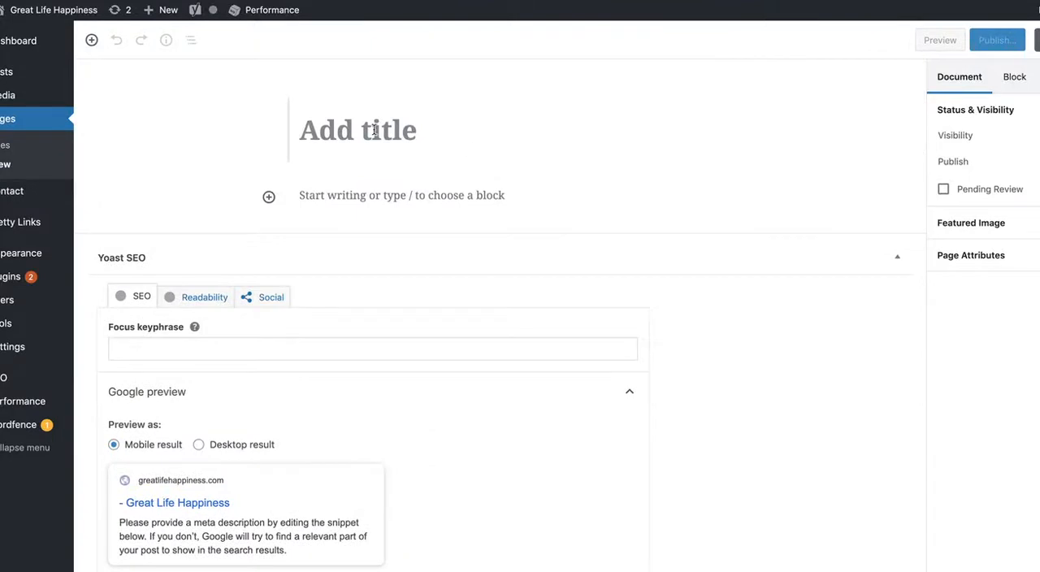
pyautogui.click(375, 131)
pyautogui.write('Why Men PUll')
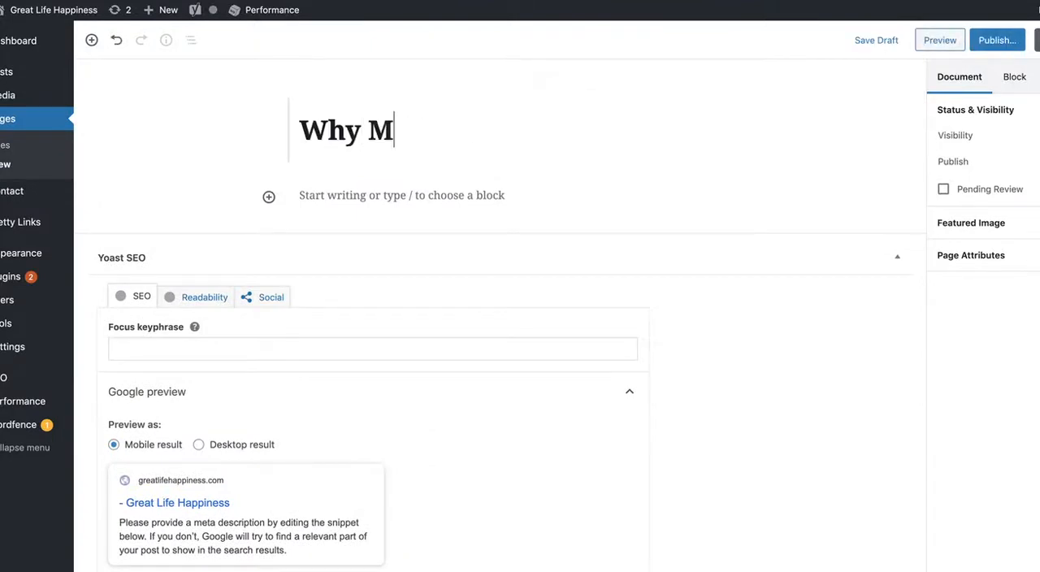
pyautogui.press('BackSpace')
pyautogui.press('BackSpace')
pyautogui.press('BackSpace')
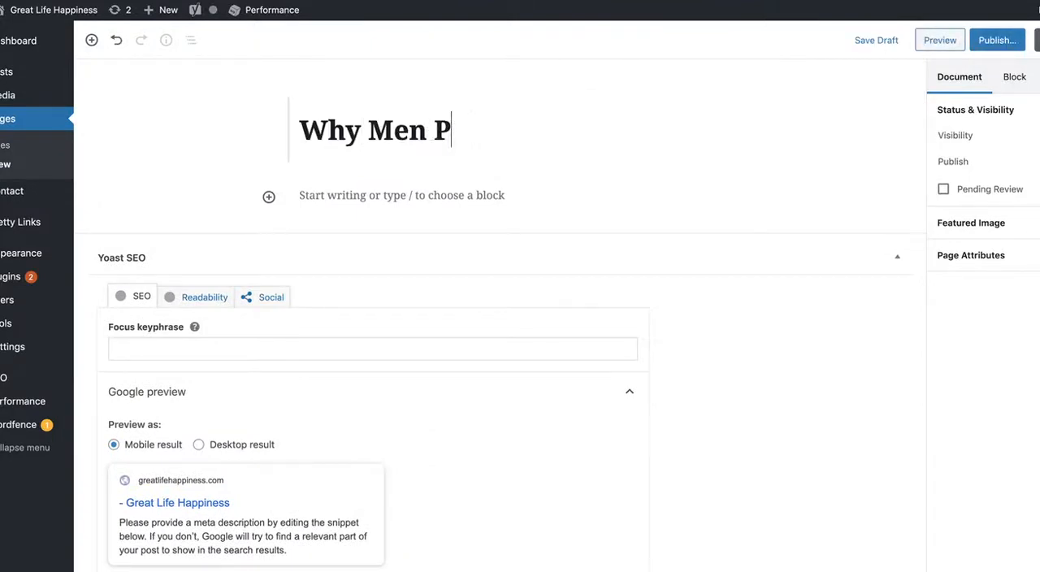
pyautogui.write('ull Away')
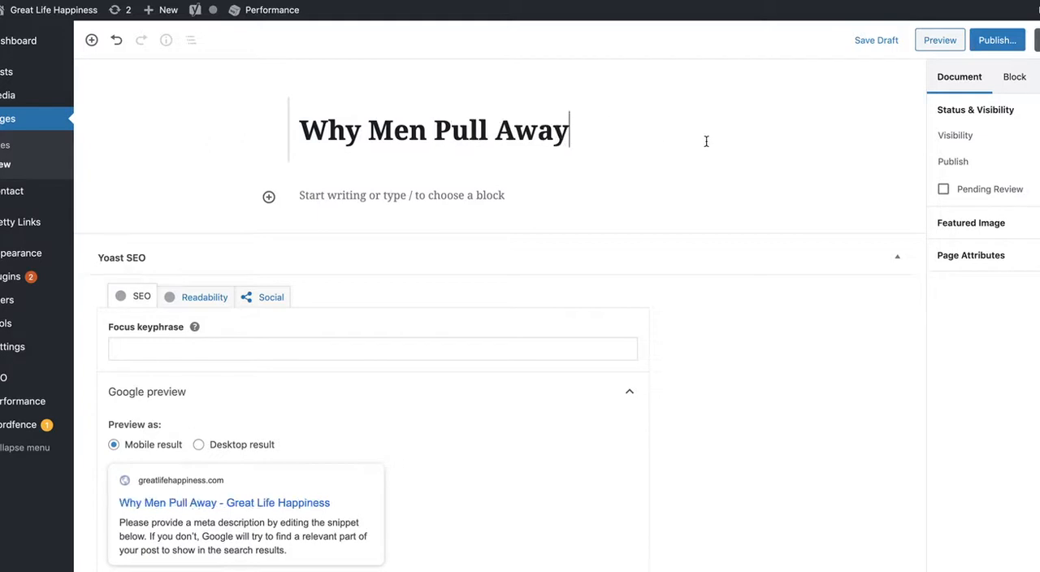
pyautogui.click(991, 45)
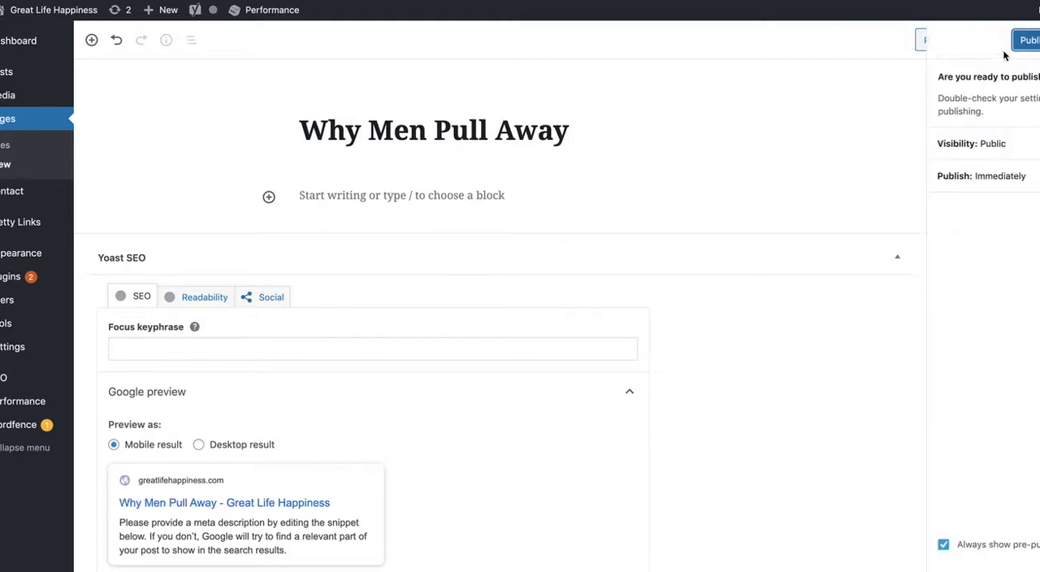
pyautogui.click(1025, 45)
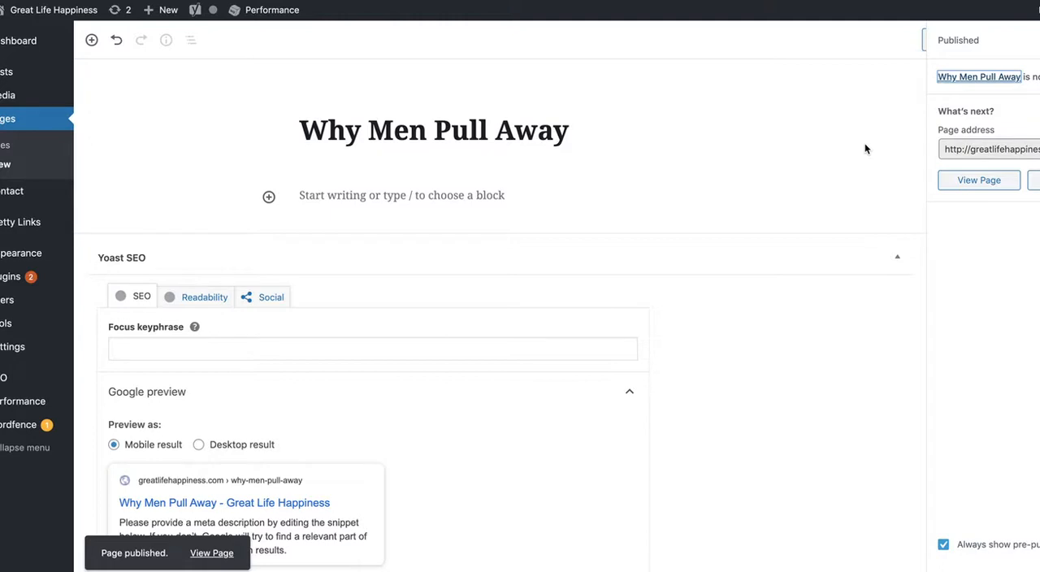
# - View the published page and examine its headline, video buttons, four numbered sections and footer
pyautogui.click(966, 183)
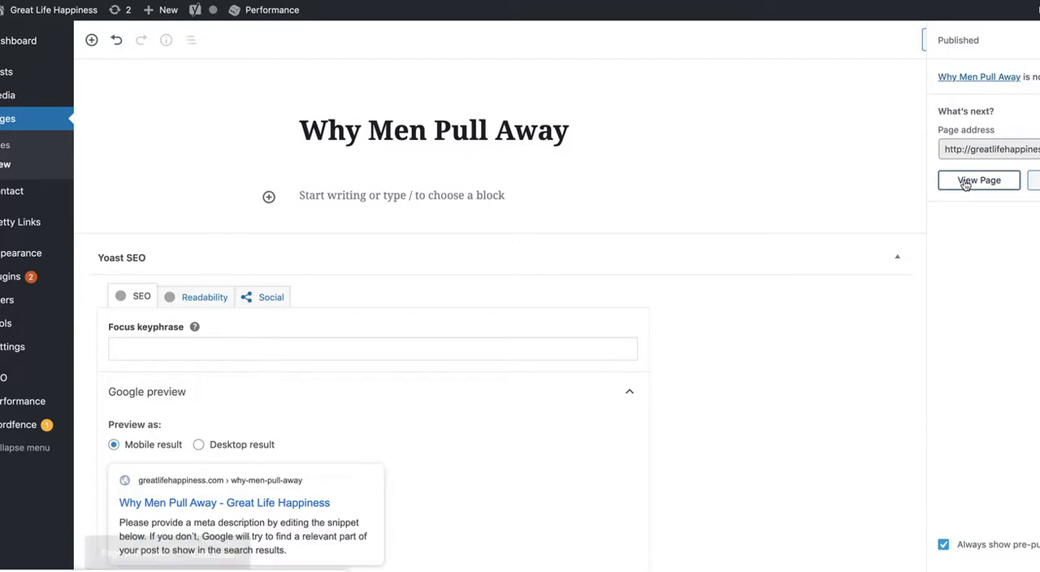
pyautogui.click(991, 180)
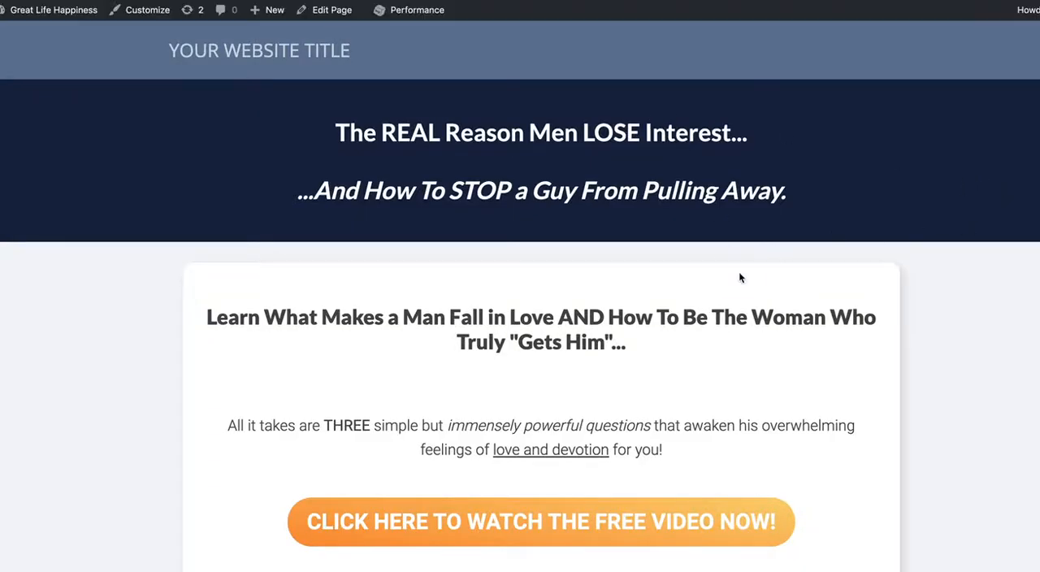
pyautogui.scroll(-10, 739, 278)
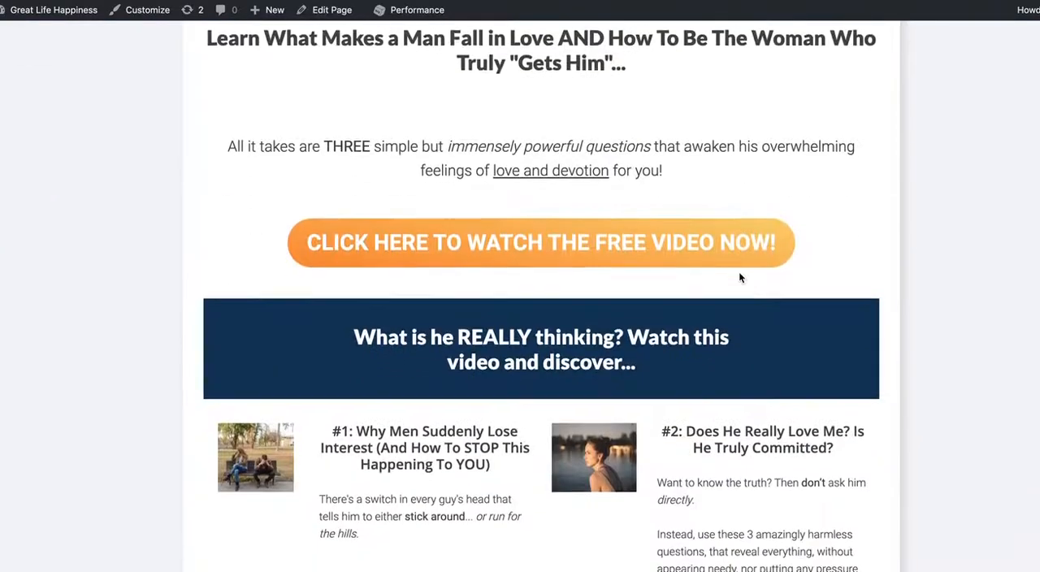
pyautogui.scroll(-3, 739, 277)
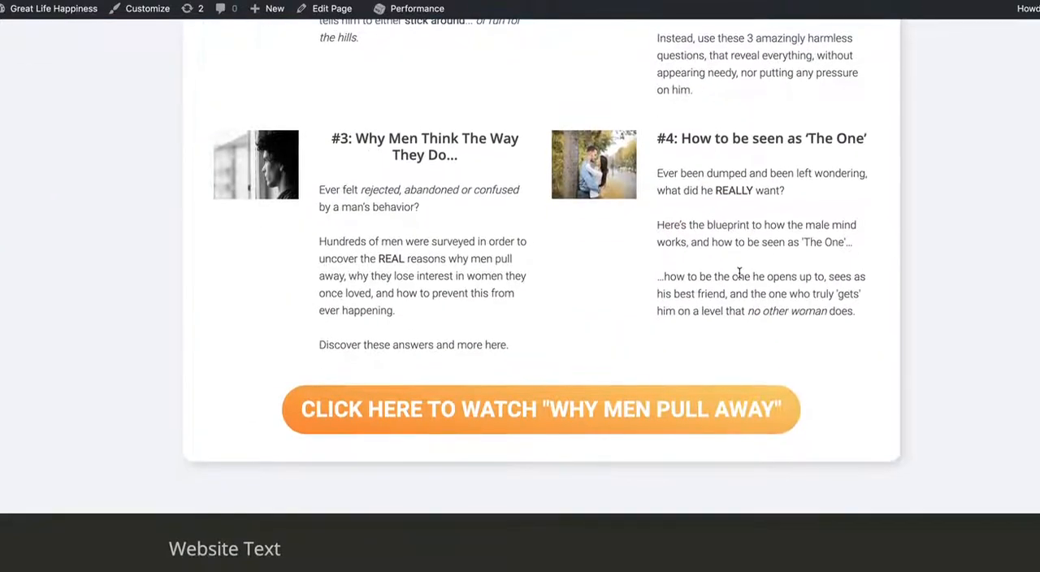
pyautogui.scroll(1, 739, 273)
pyautogui.scroll(15, 739, 273)
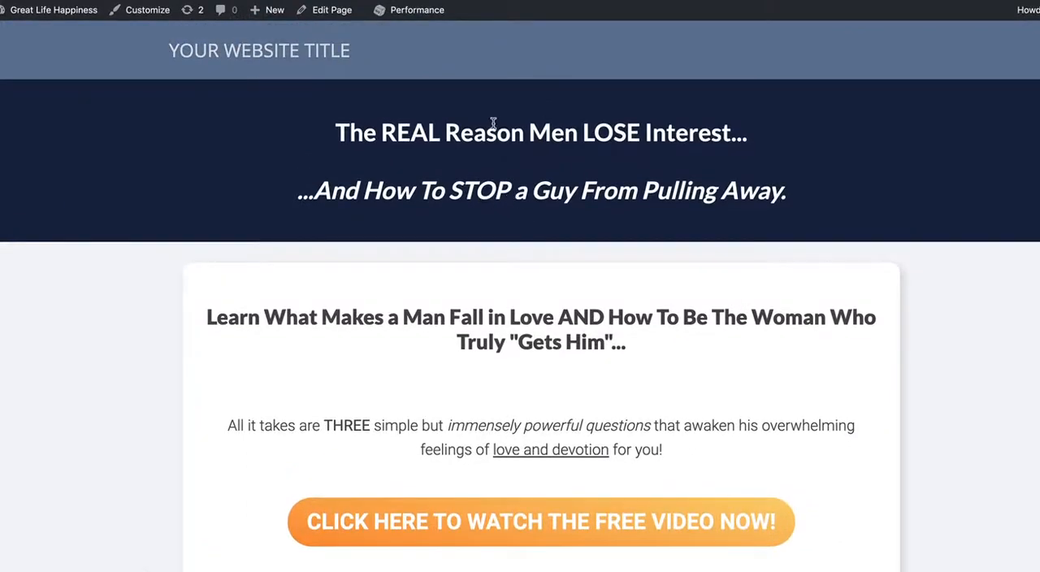
pyautogui.scroll(-9, 516, 371)
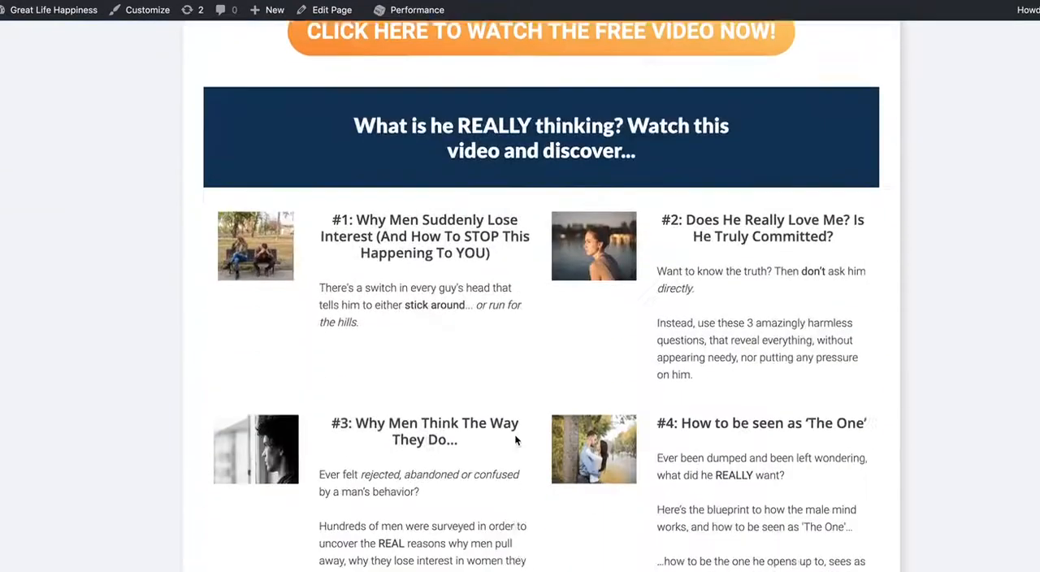
pyautogui.scroll(15, 514, 440)
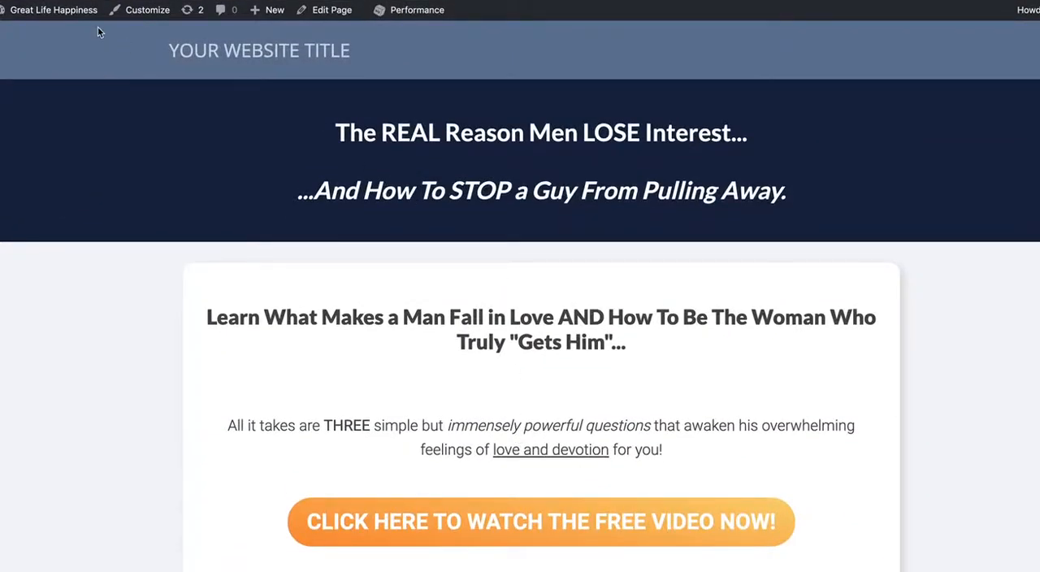
# - Open the published page for editing and set the Top Bar's background color to blue #2988d1
pyautogui.click(339, 22)
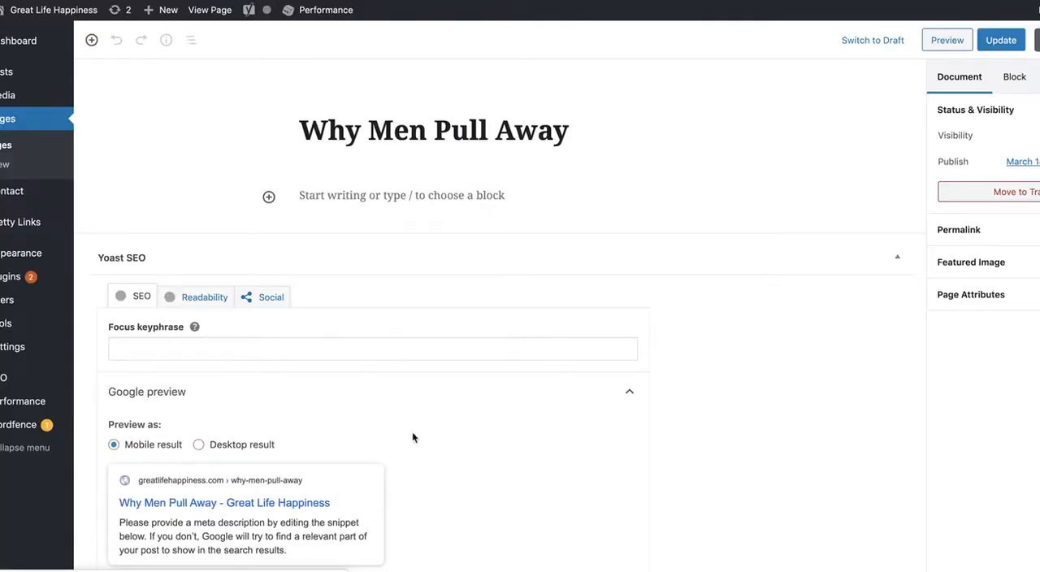
pyautogui.scroll(-10, 414, 435)
pyautogui.scroll(-8, 416, 439)
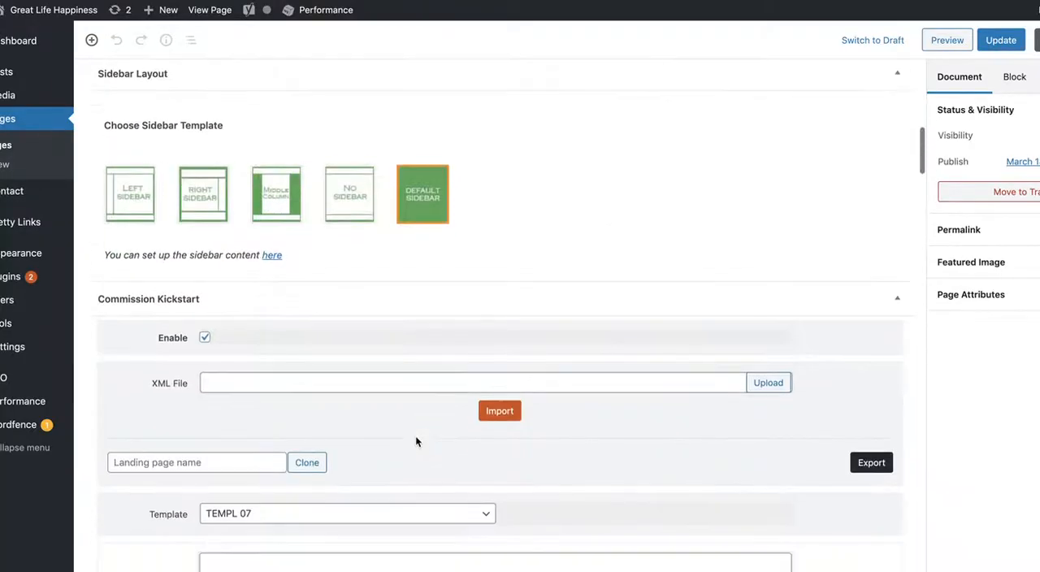
pyautogui.scroll(-3, 415, 436)
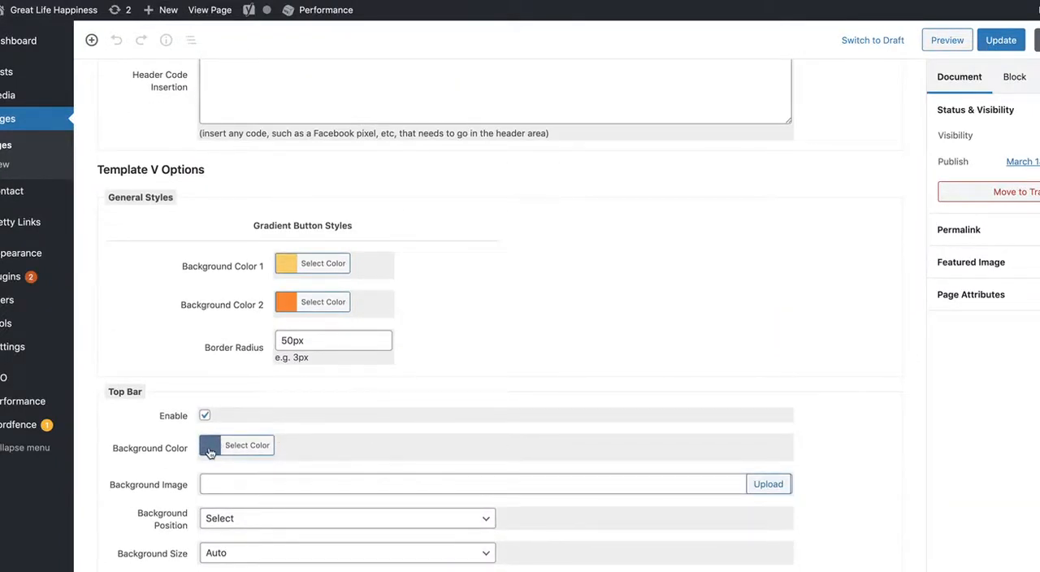
pyautogui.click(210, 449)
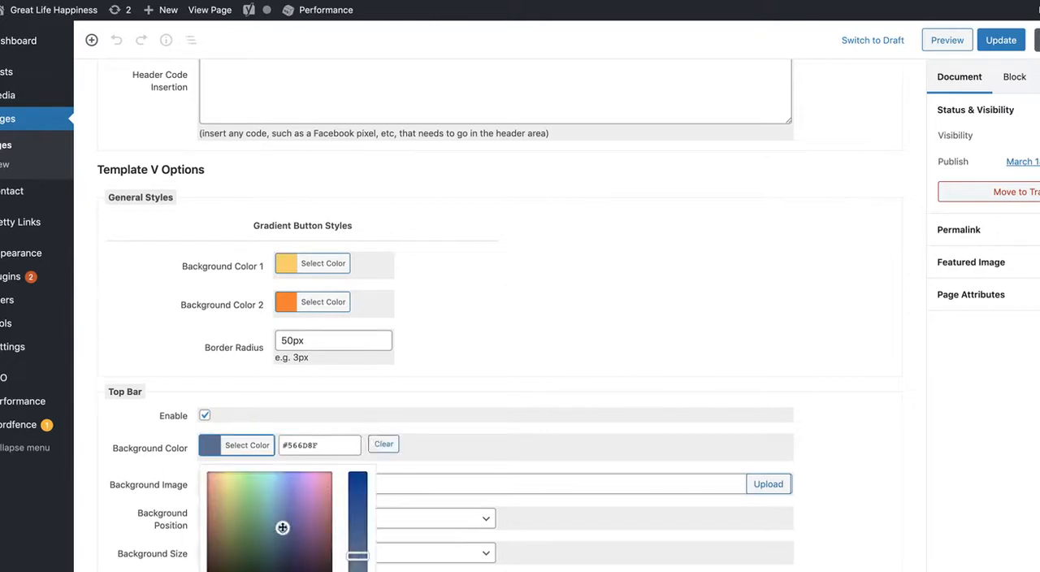
pyautogui.moveTo(283, 528)
pyautogui.mouseDown()
pyautogui.moveTo(267, 485)
pyautogui.moveTo(279, 501)
pyautogui.moveTo(287, 493)
pyautogui.moveTo(278, 511)
pyautogui.moveTo(260, 491)
pyautogui.moveTo(287, 490)
pyautogui.moveTo(272, 495)
pyautogui.mouseUp()
pyautogui.click(359, 502)
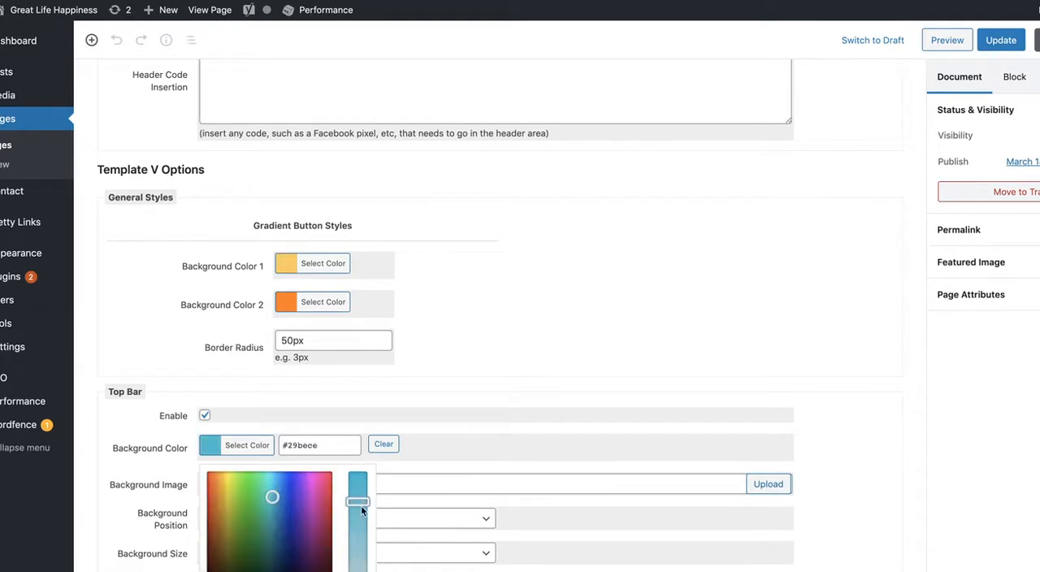
pyautogui.moveTo(363, 507); pyautogui.dragTo(360, 527)
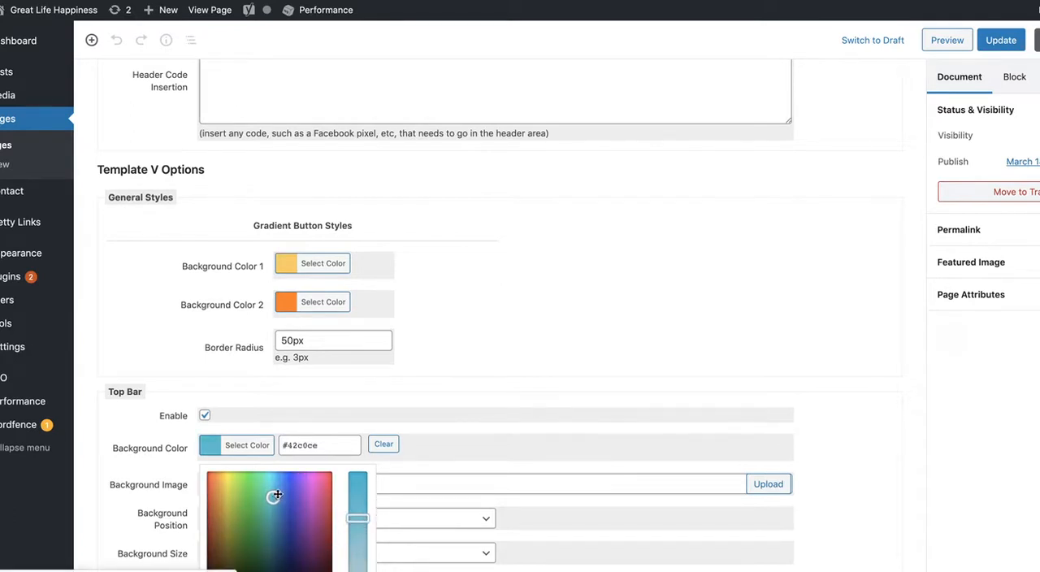
pyautogui.moveTo(273, 496)
pyautogui.mouseDown()
pyautogui.moveTo(285, 495)
pyautogui.moveTo(289, 521)
pyautogui.moveTo(297, 492)
pyautogui.moveTo(277, 544)
pyautogui.moveTo(279, 496)
pyautogui.mouseUp()
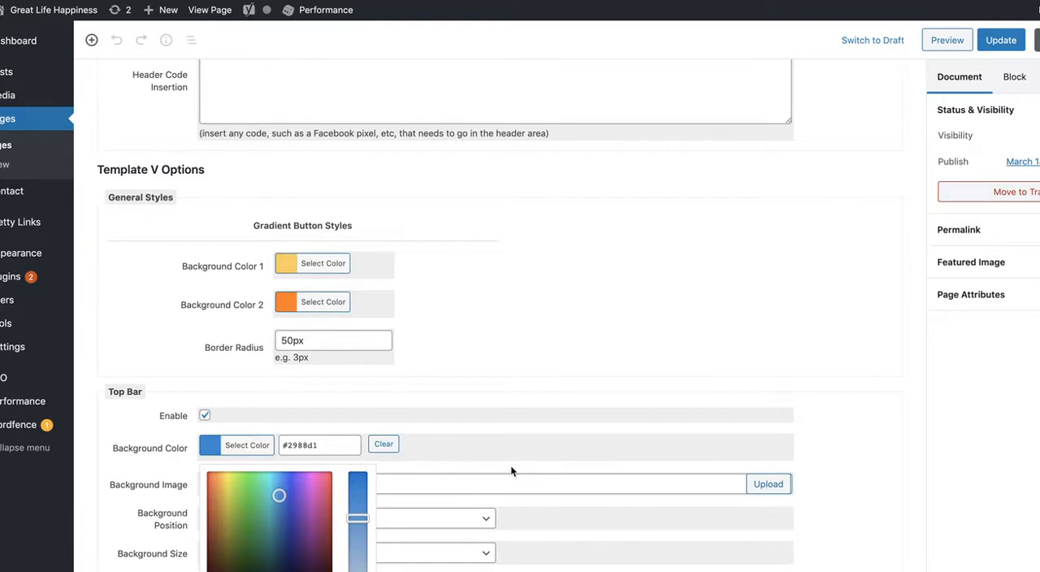
pyautogui.scroll(-2, 510, 407)
pyautogui.moveTo(332, 375); pyautogui.dragTo(278, 372)
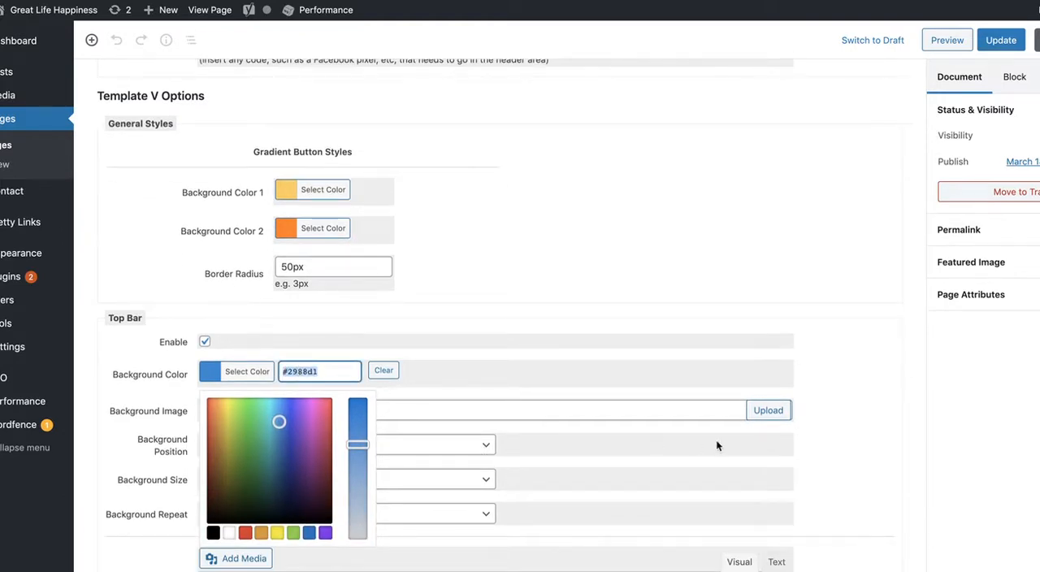
pyautogui.click(845, 467)
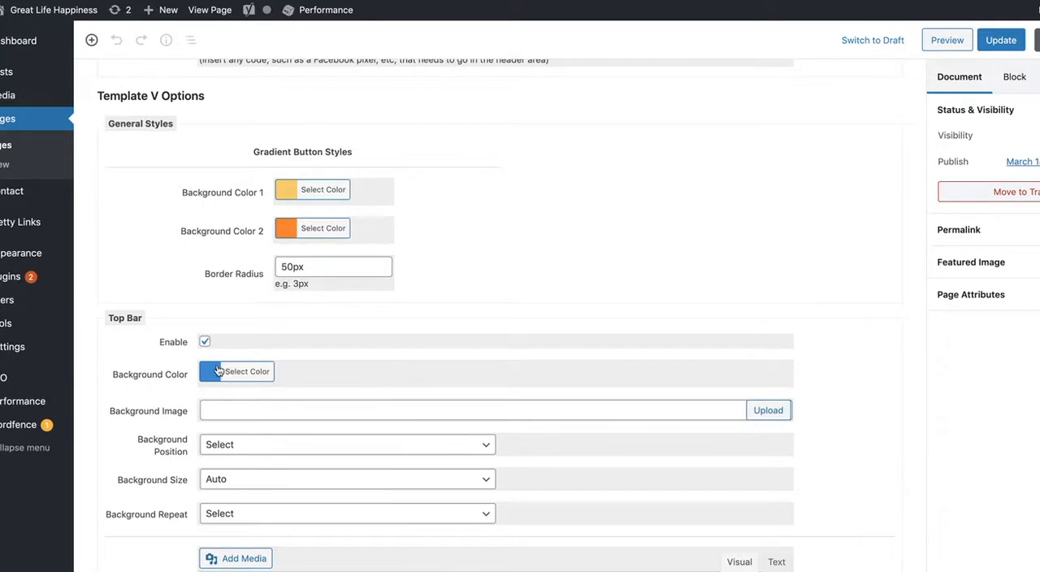
# - Replace the Top Bar's placeholder text with "Great Life Happiness"
pyautogui.scroll(-2, 322, 406)
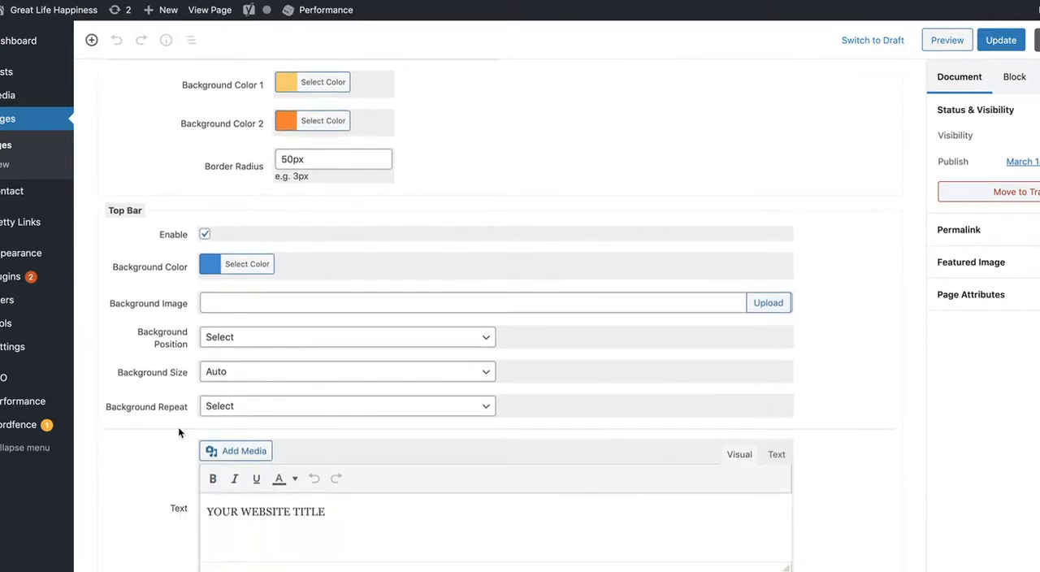
pyautogui.scroll(-4, 180, 366)
pyautogui.moveTo(339, 364); pyautogui.dragTo(210, 360)
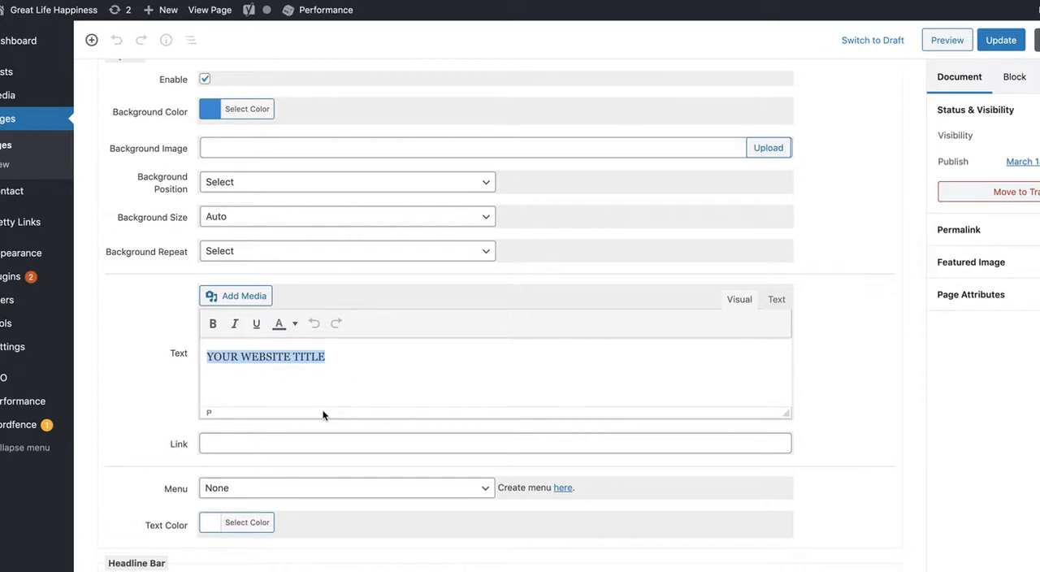
pyautogui.write('Great Life Happiness')
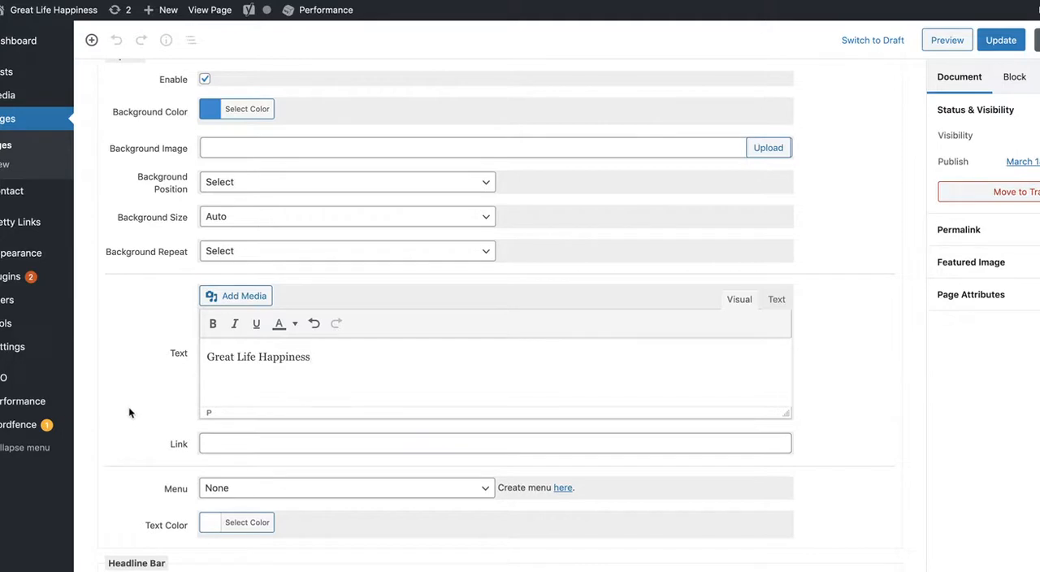
# - Assign the Top Menu to the Top Bar
pyautogui.scroll(-2, 128, 413)
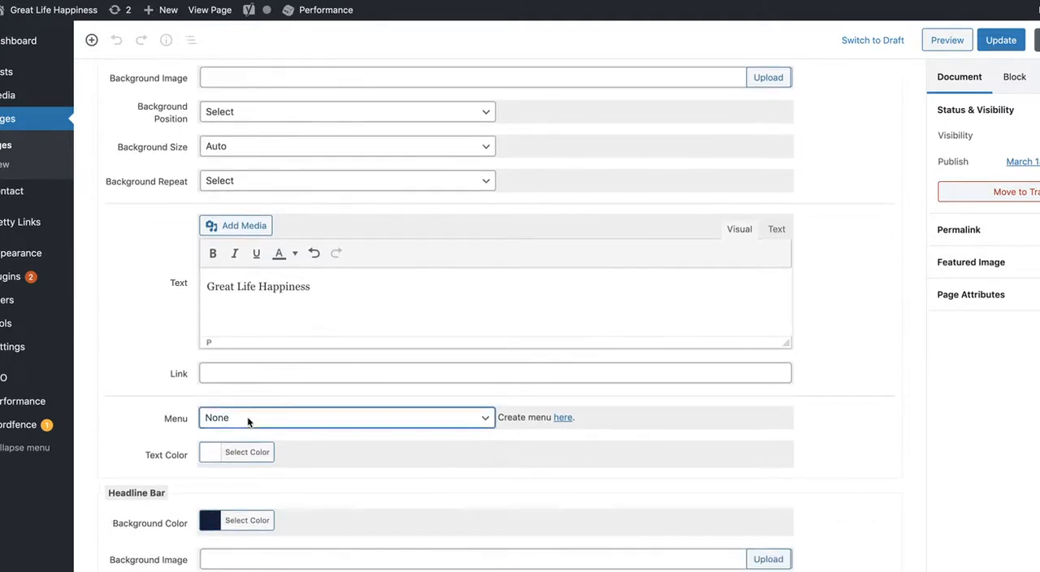
pyautogui.click(248, 419)
pyautogui.click(243, 445)
# - Assign the Footer Menu to the footer section above the Search Engine Optimization settings
pyautogui.scroll(-15, 115, 427)
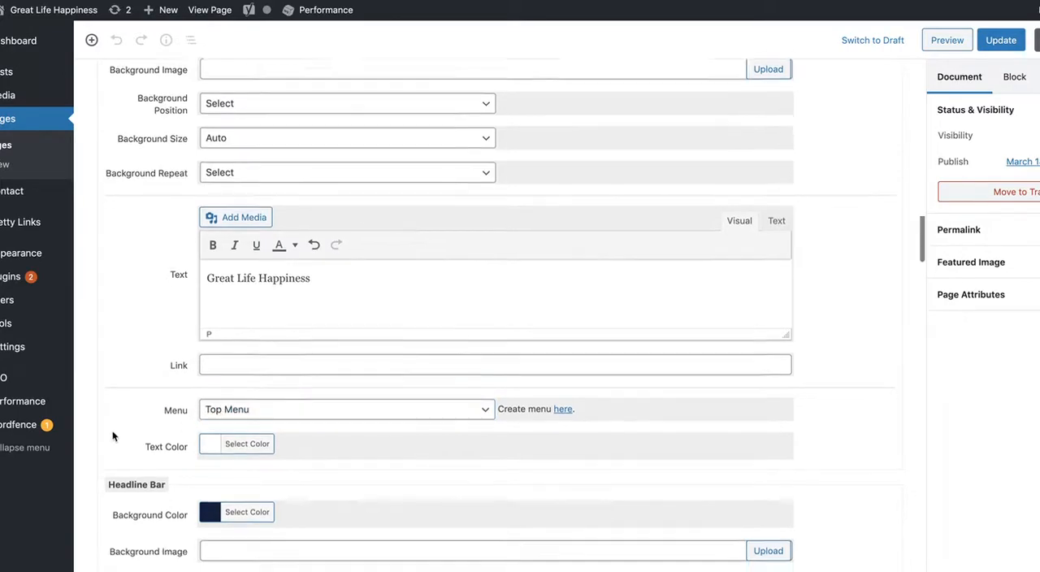
pyautogui.scroll(-15, 113, 437)
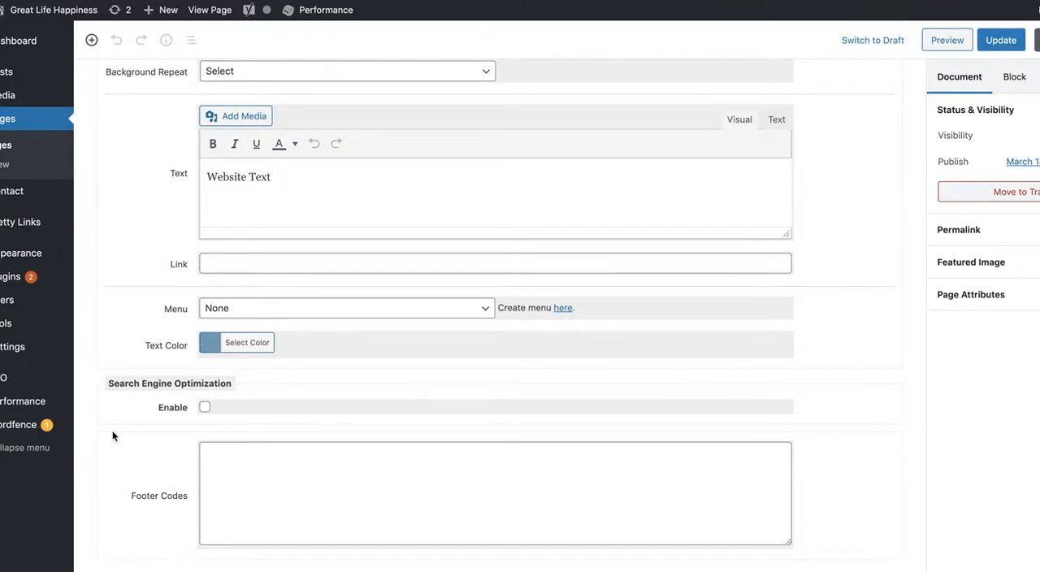
pyautogui.scroll(1, 114, 436)
pyautogui.scroll(1, 165, 338)
pyautogui.click(219, 324)
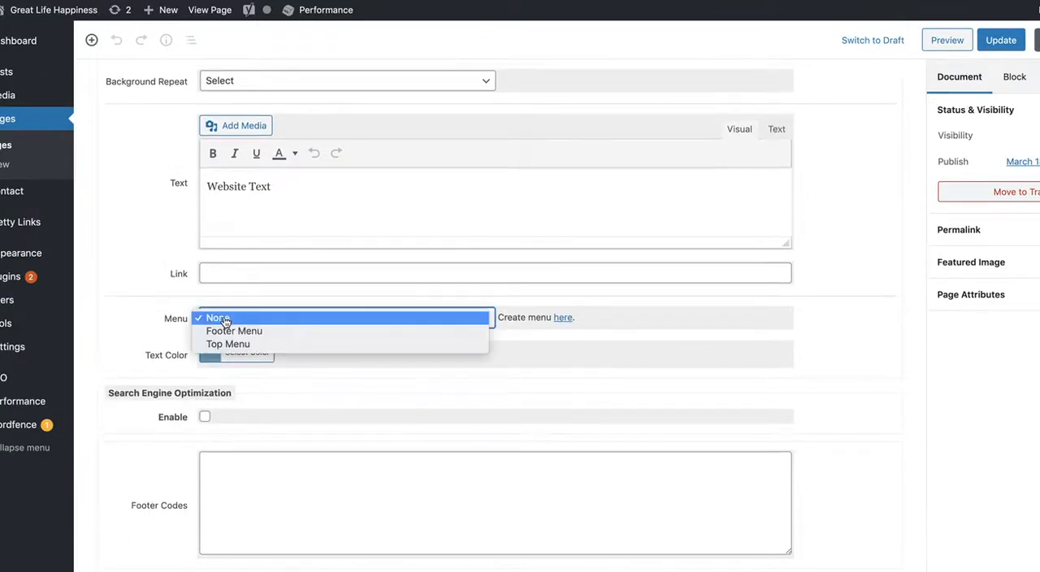
pyautogui.click(226, 332)
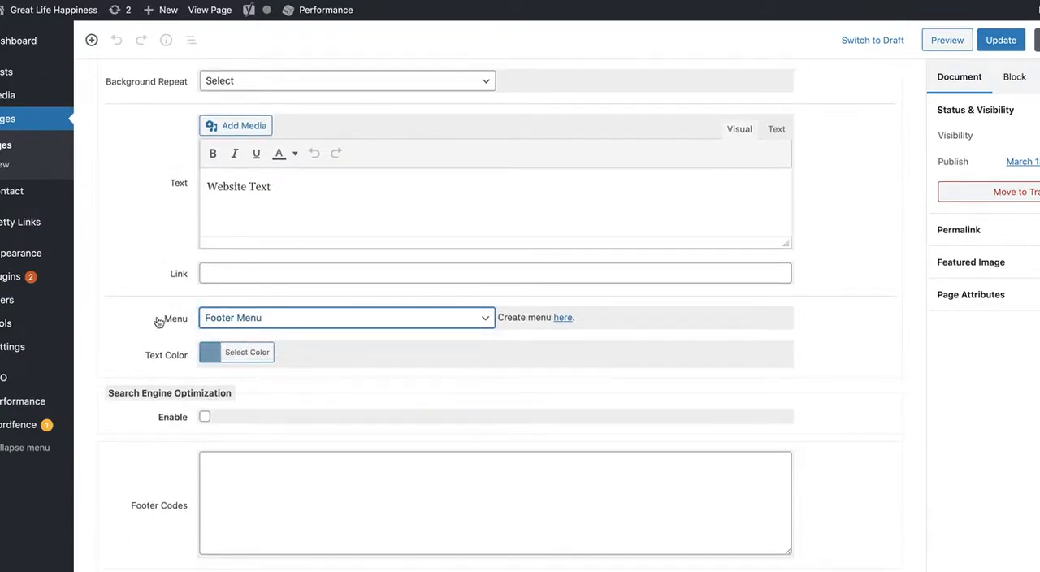
# - Set the footer's text color to white and update the page
pyautogui.click(208, 359)
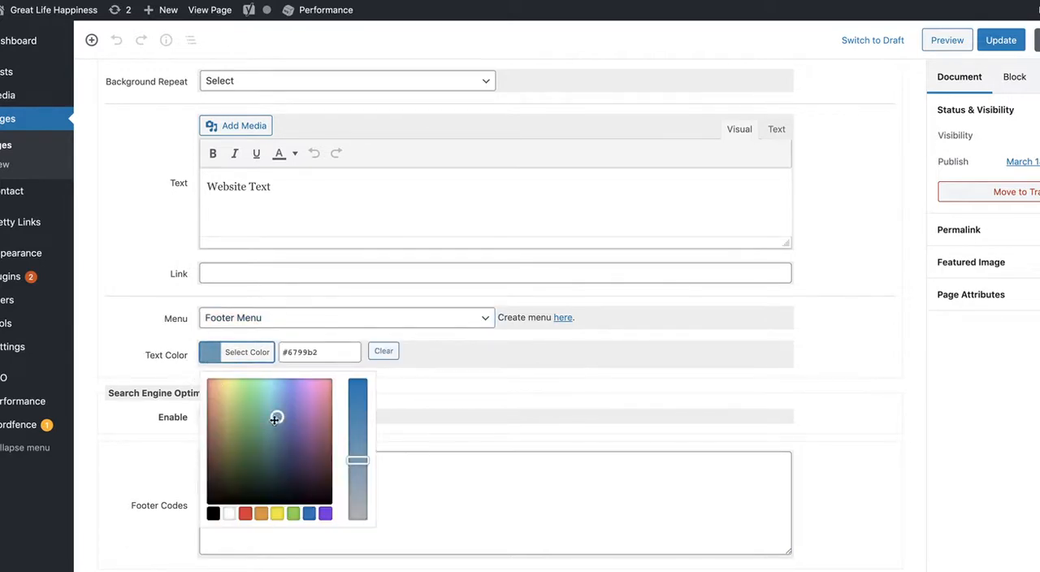
pyautogui.moveTo(362, 461); pyautogui.dragTo(358, 526)
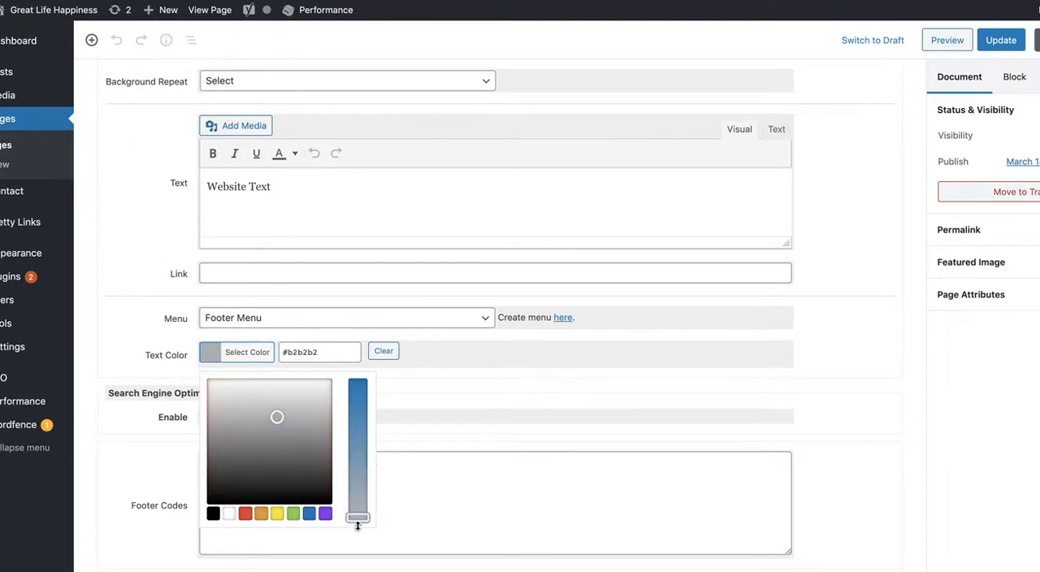
pyautogui.click(358, 530)
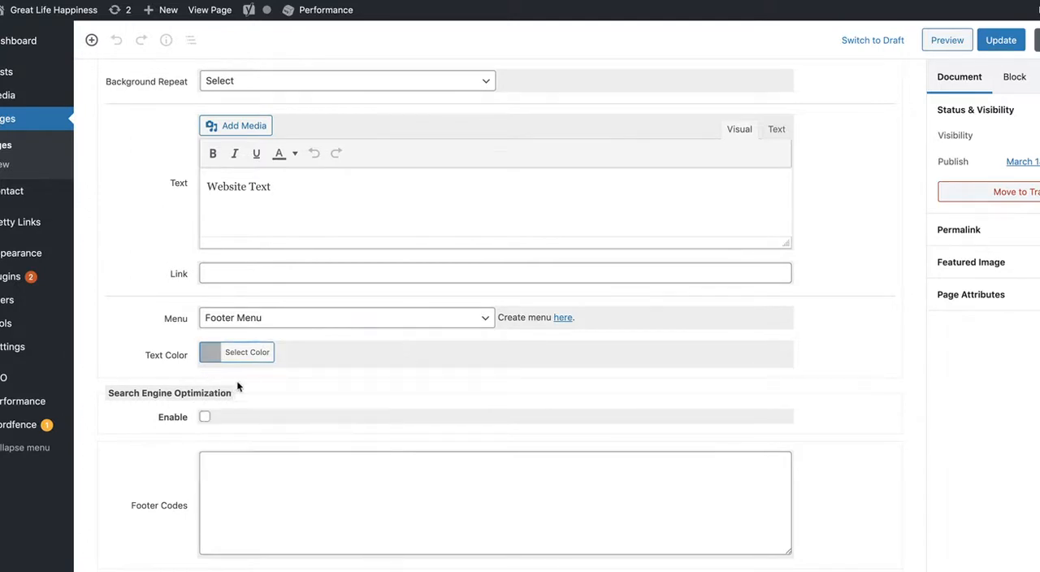
pyautogui.click(208, 355)
pyautogui.moveTo(276, 417); pyautogui.dragTo(207, 378)
pyautogui.click(193, 367)
pyautogui.click(1003, 43)
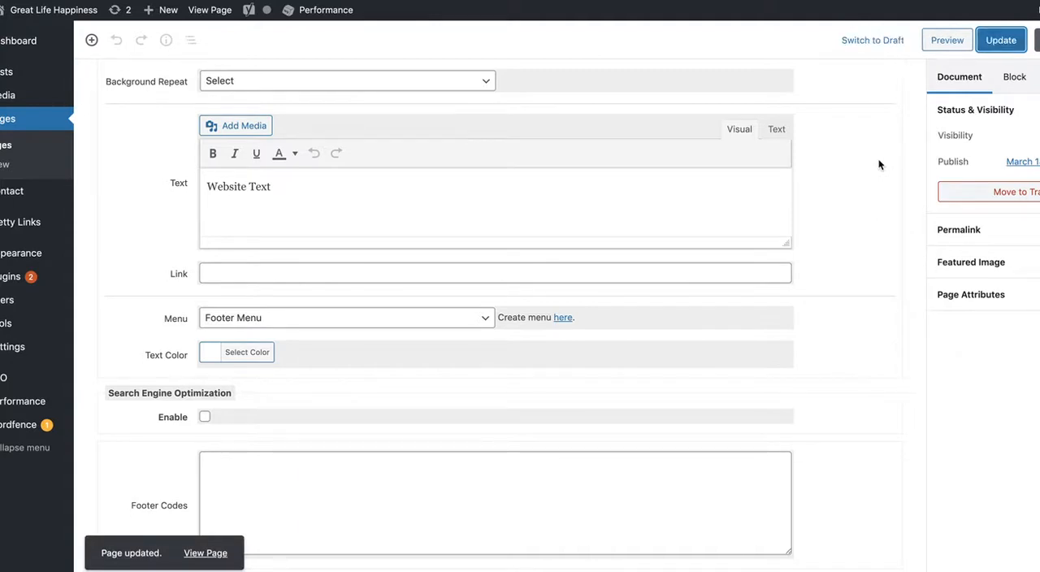
# - Preview the updated page and examine its top bar title and menu, video buttons, numbered sections and footer menu
pyautogui.click(942, 40)
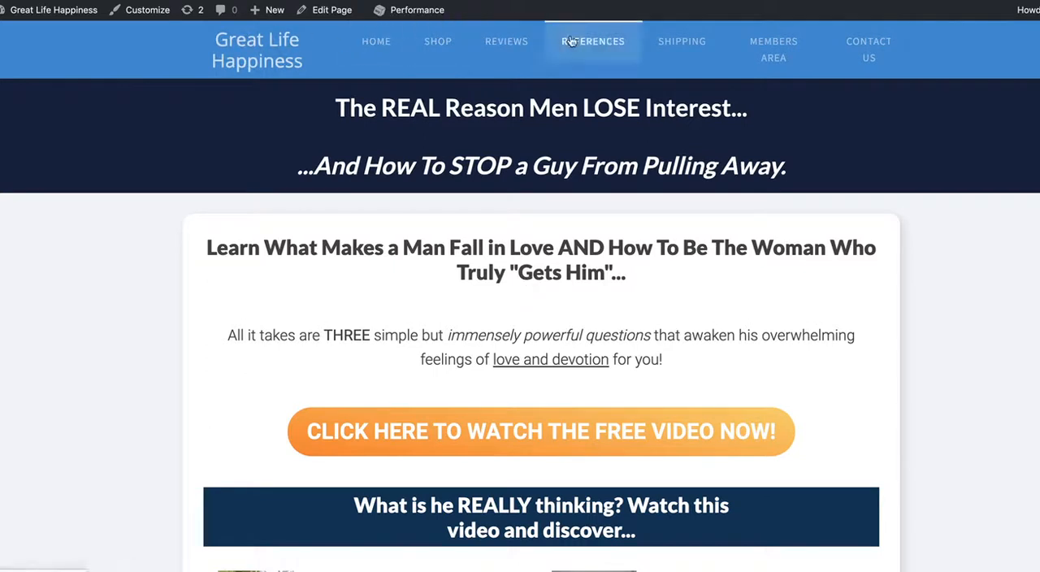
pyautogui.scroll(-1, 325, 203)
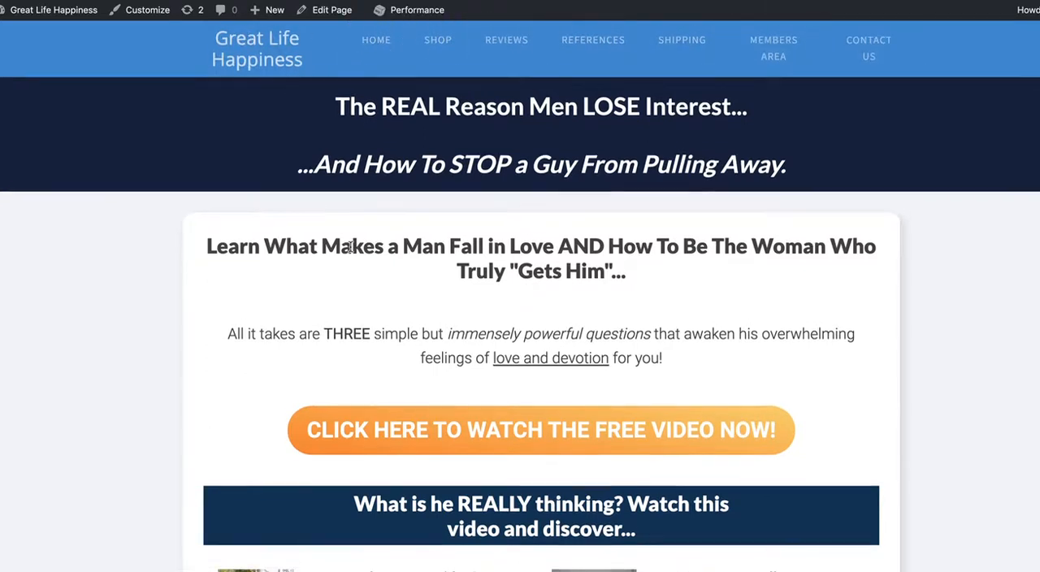
pyautogui.scroll(1, 351, 248)
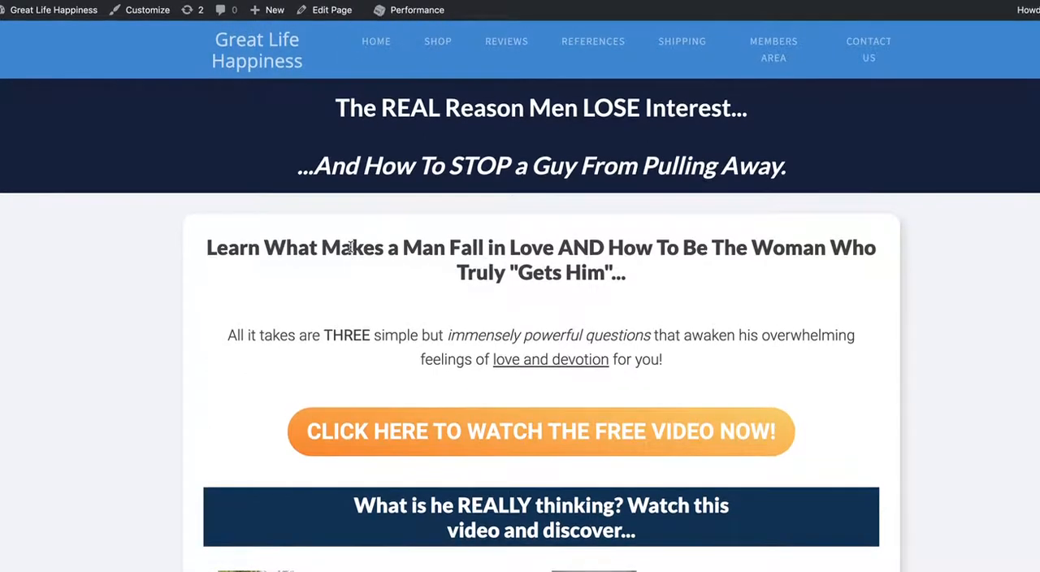
pyautogui.scroll(-3, 138, 298)
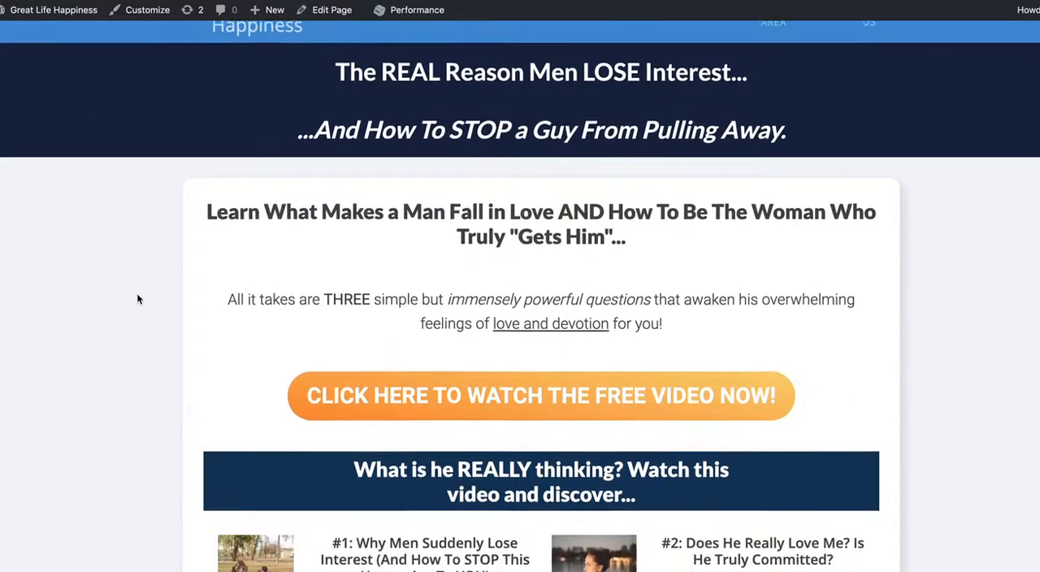
pyautogui.scroll(-1, 138, 300)
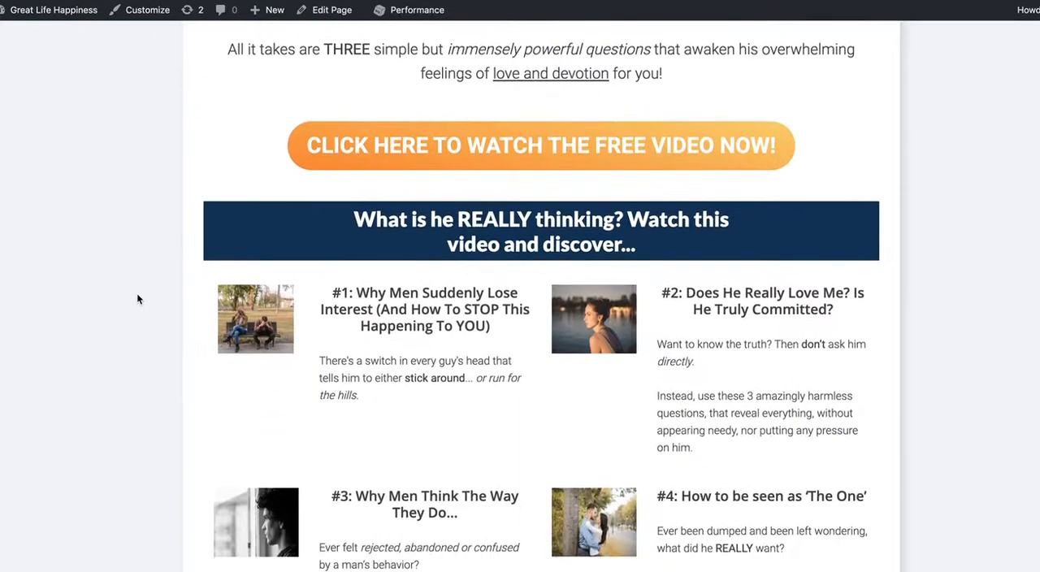
pyautogui.scroll(-1, 138, 299)
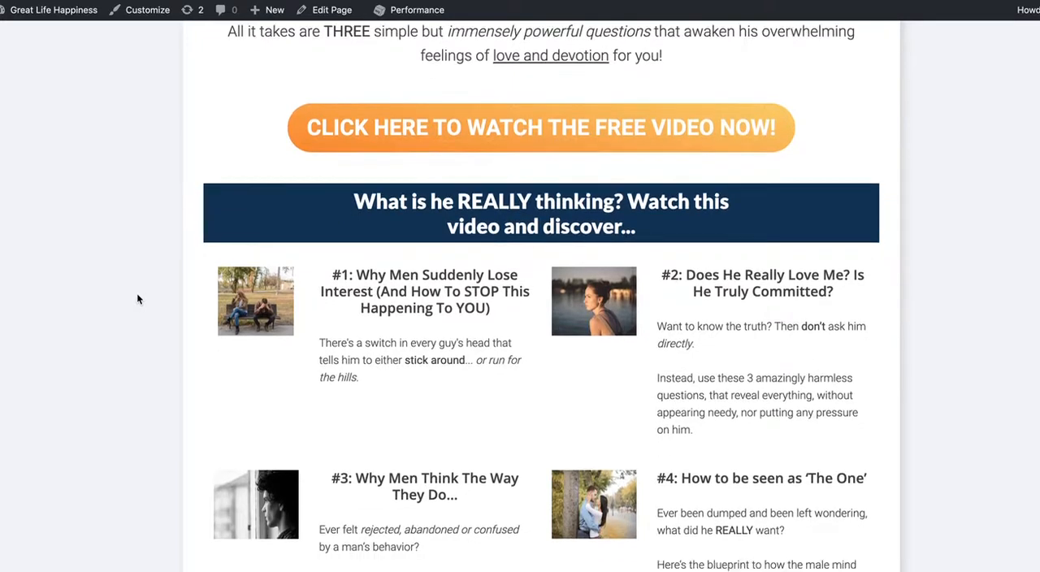
pyautogui.scroll(4, 138, 299)
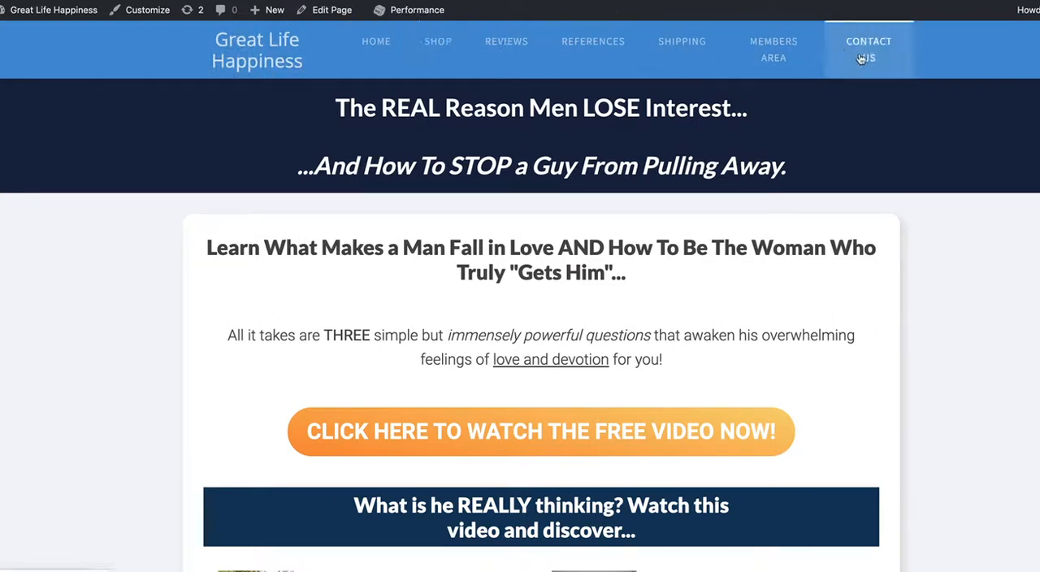
pyautogui.scroll(-10, 769, 302)
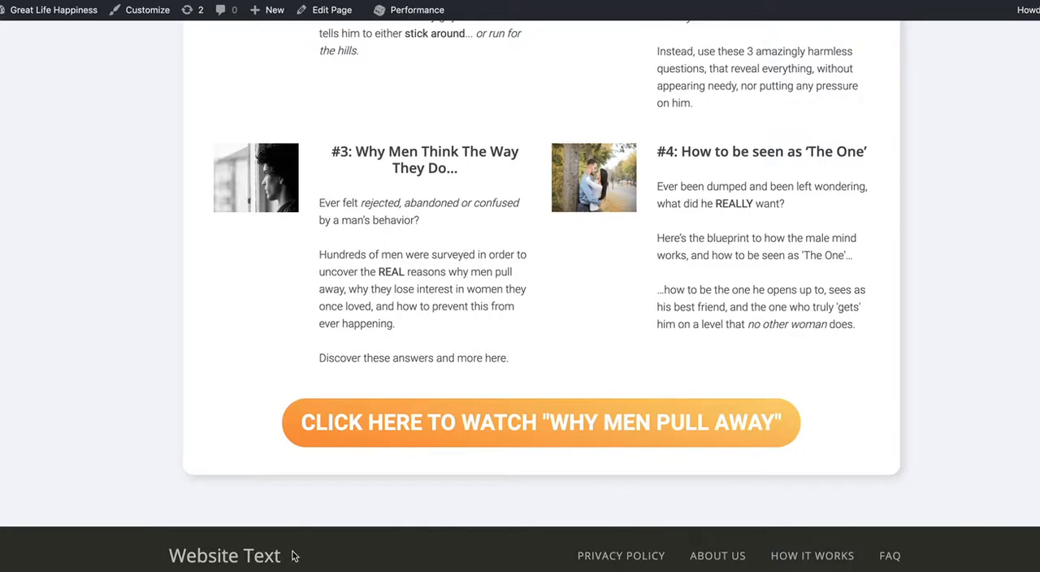
pyautogui.scroll(5, 202, 470)
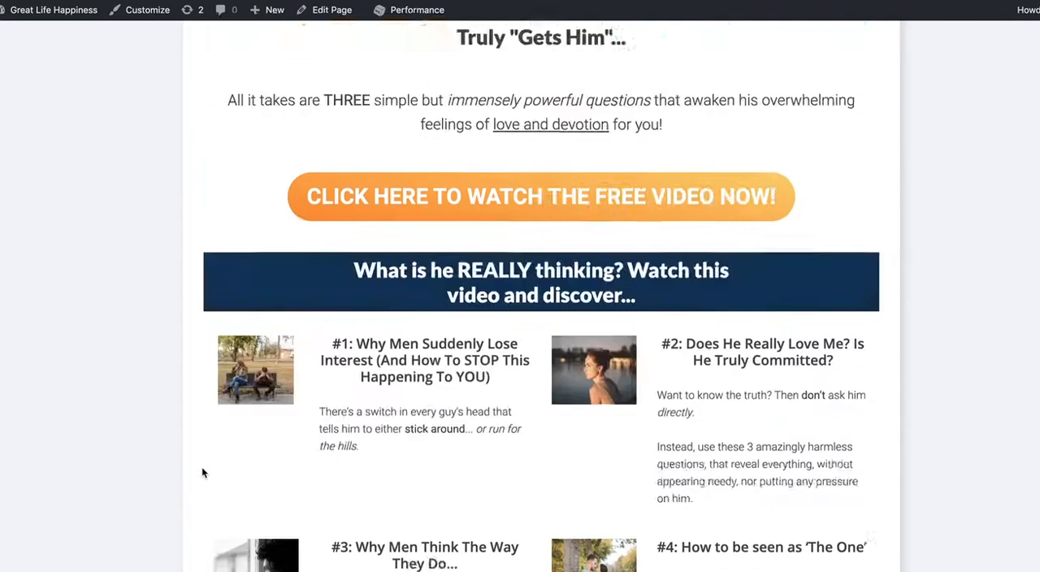
pyautogui.scroll(3, 203, 472)
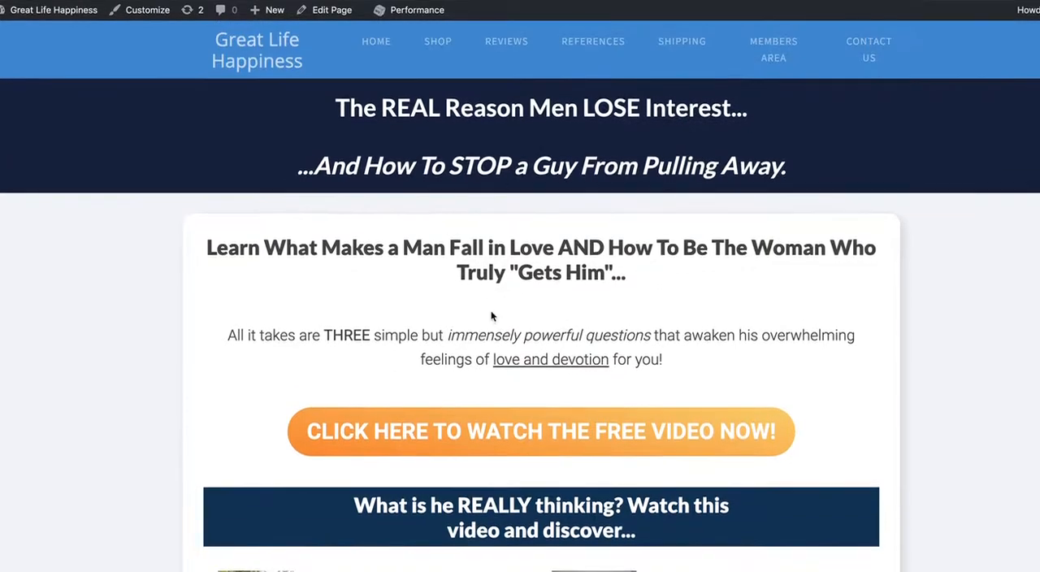
pyautogui.scroll(-6, 288, 364)
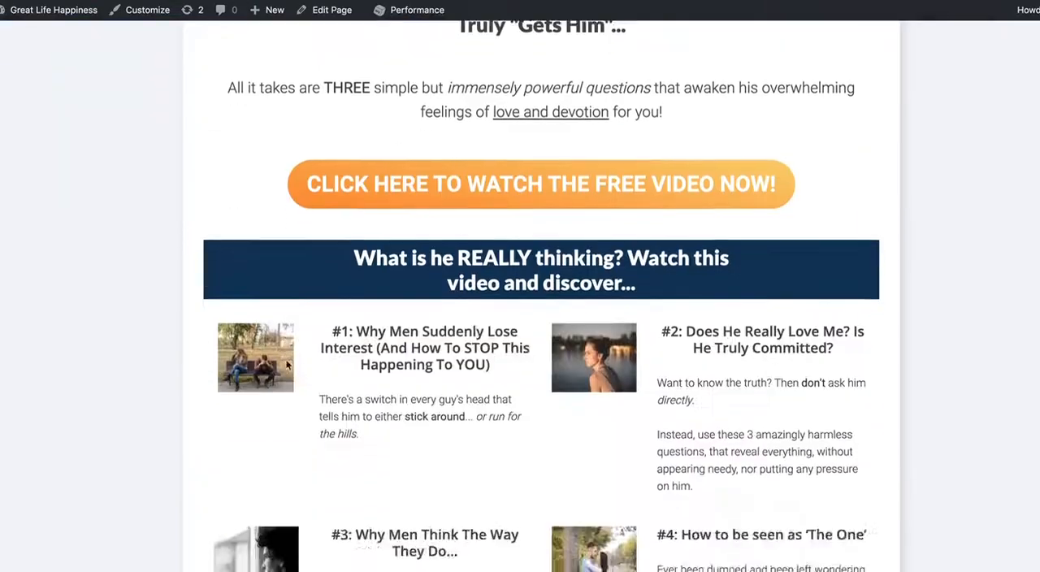
pyautogui.scroll(8, 286, 364)
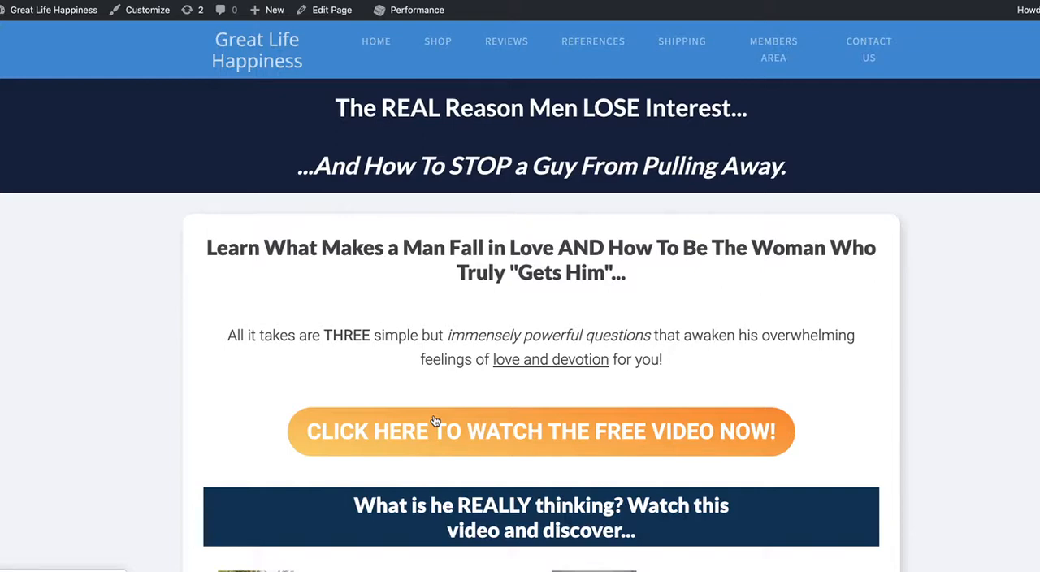
pyautogui.scroll(-3, 435, 421)
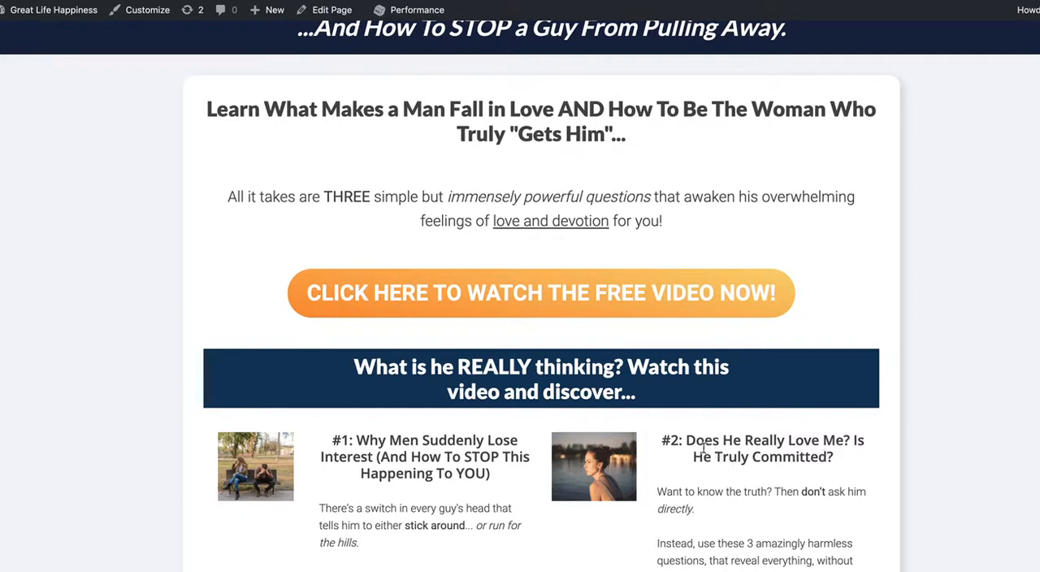
pyautogui.scroll(-3, 457, 481)
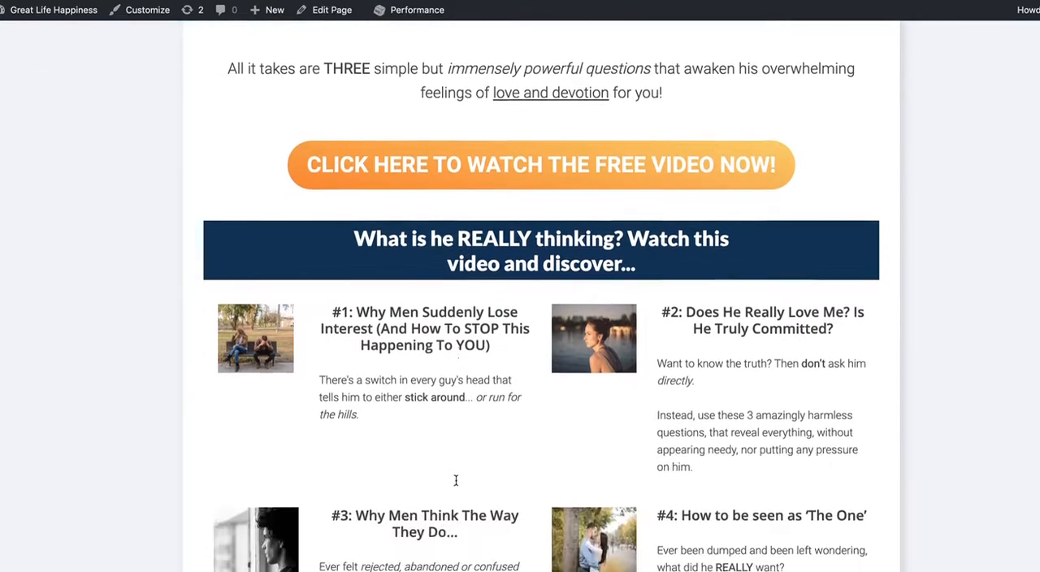
# - Read through the four numbered sections of the page and open the 'WHY MEN PULL AWAY' button beneath them
pyautogui.scroll(-2, 457, 486)
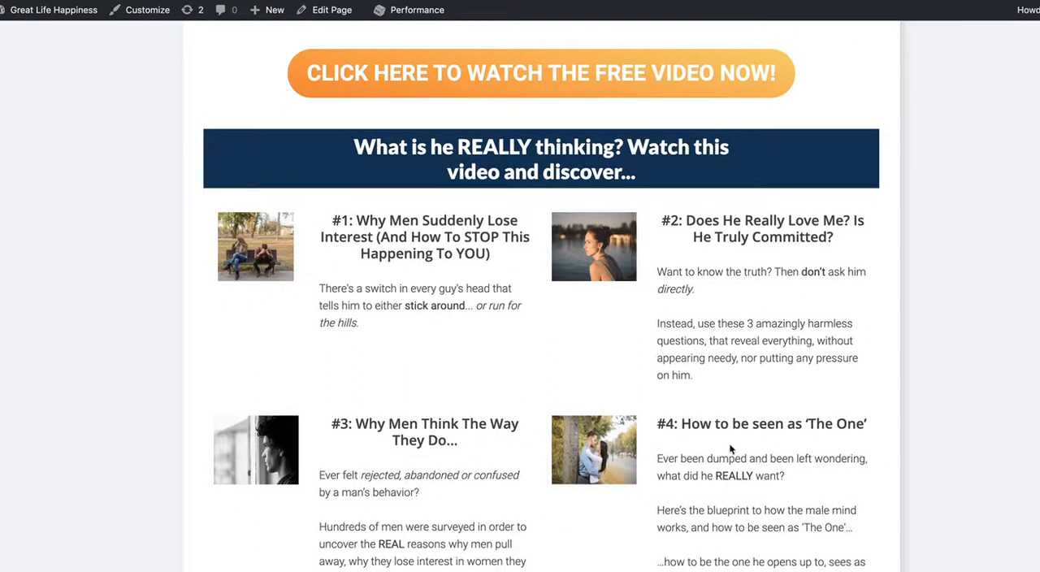
pyautogui.scroll(-2, 748, 455)
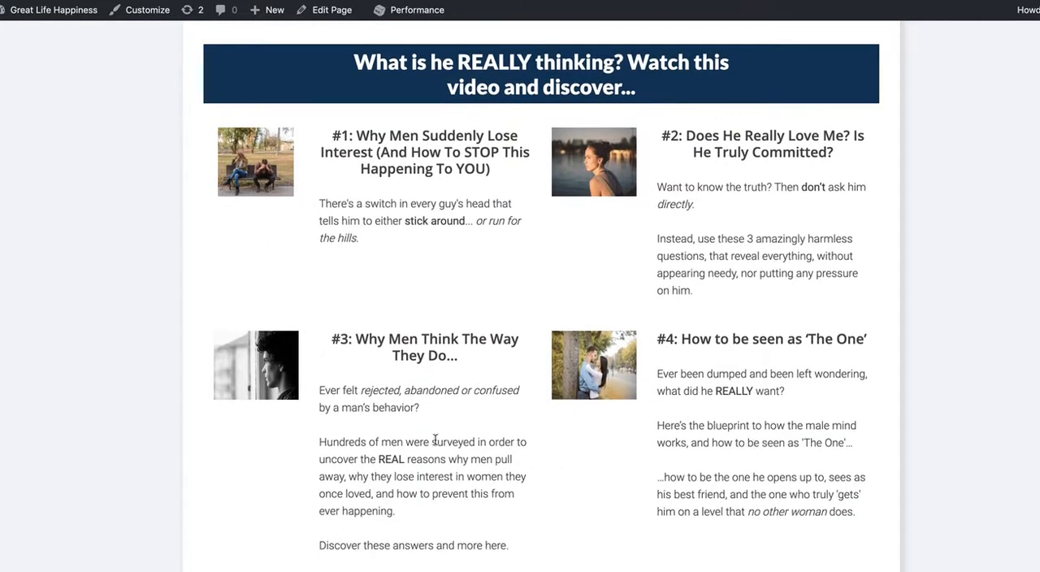
pyautogui.scroll(-1, 435, 439)
pyautogui.scroll(-1, 439, 455)
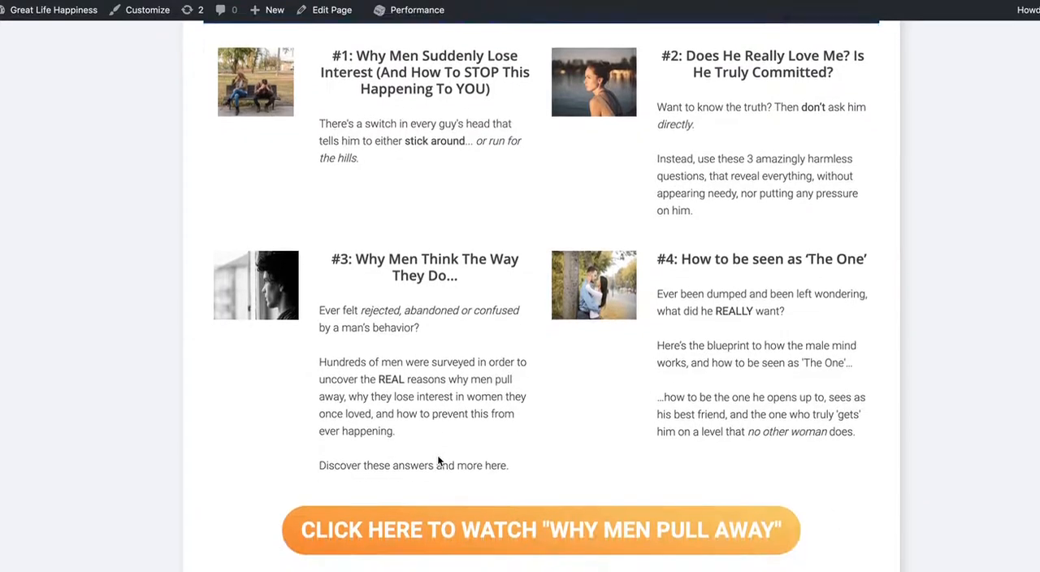
pyautogui.scroll(-2, 437, 456)
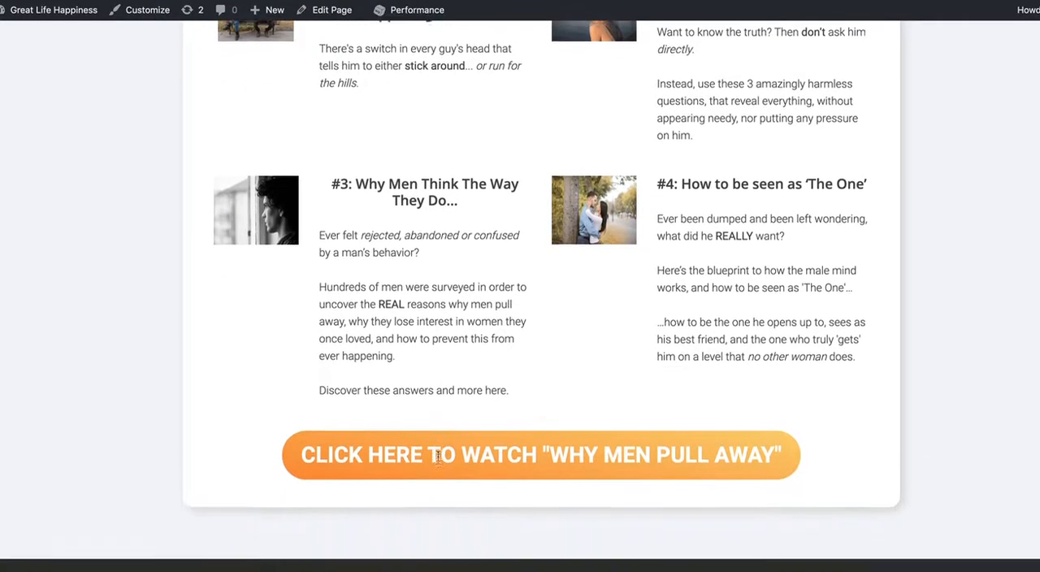
pyautogui.scroll(-1, 438, 460)
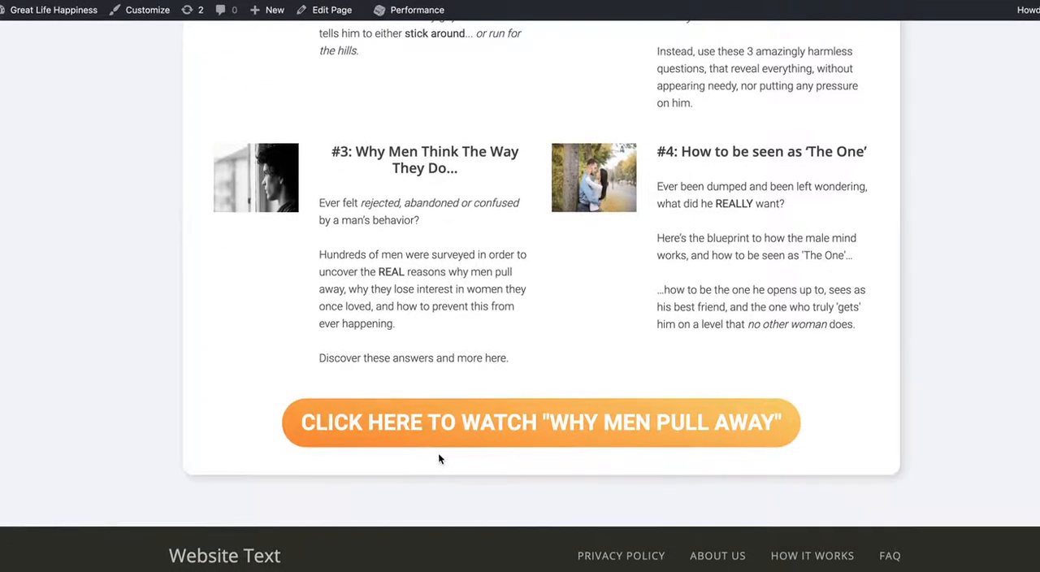
pyautogui.click(470, 429)
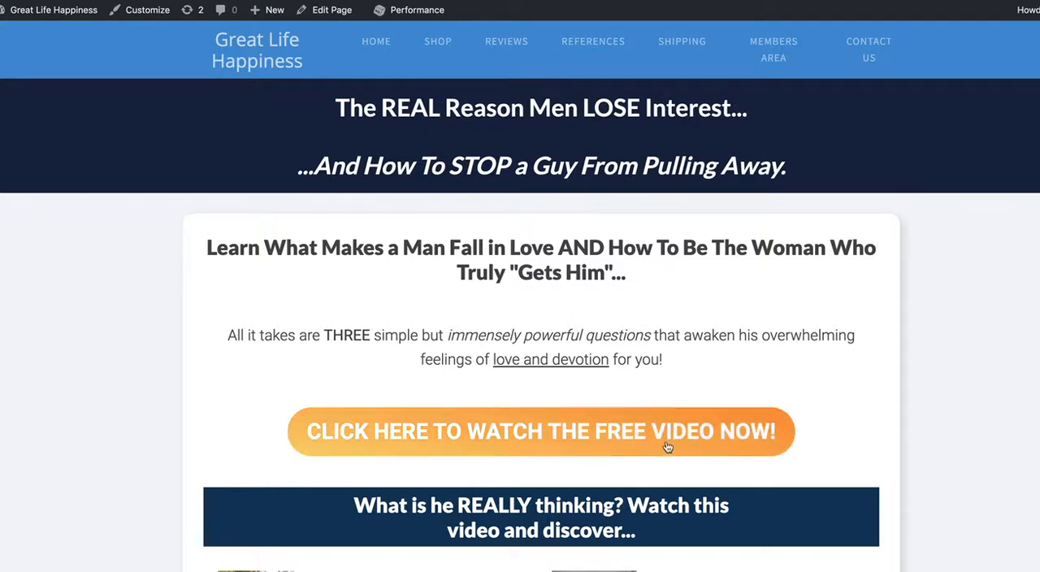
# - Review the landing page once more from the free video button down to the footer text and menu
pyautogui.scroll(-3, 841, 293)
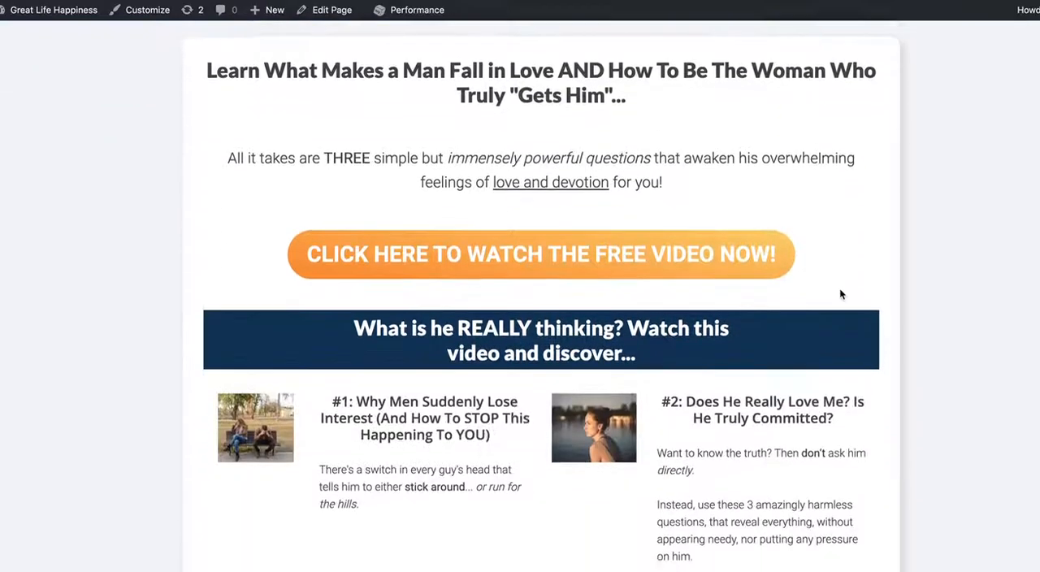
pyautogui.scroll(-2, 802, 332)
pyautogui.scroll(-3, 780, 328)
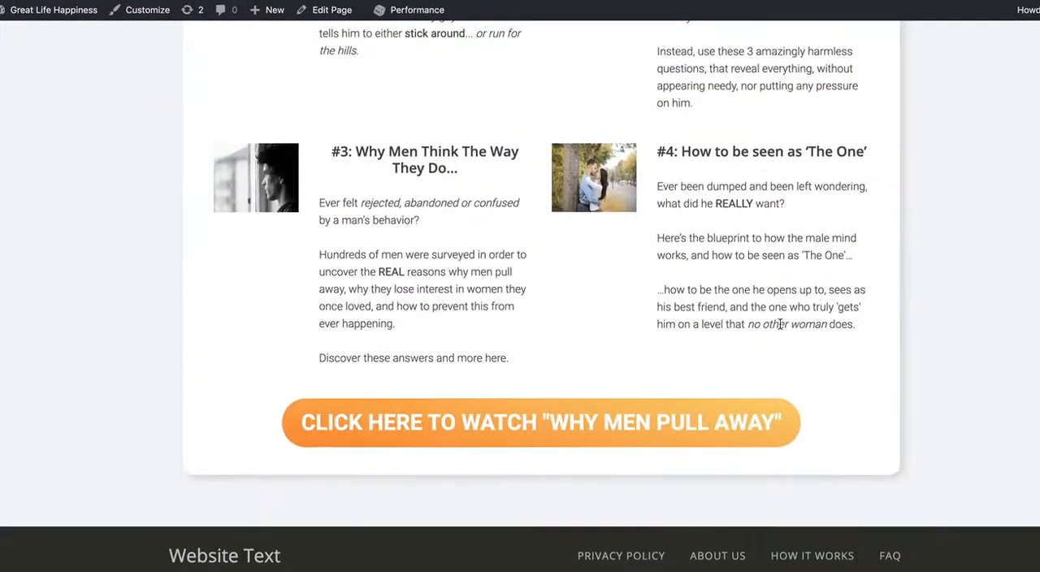
pyautogui.scroll(6, 780, 325)
pyautogui.scroll(2, 780, 324)
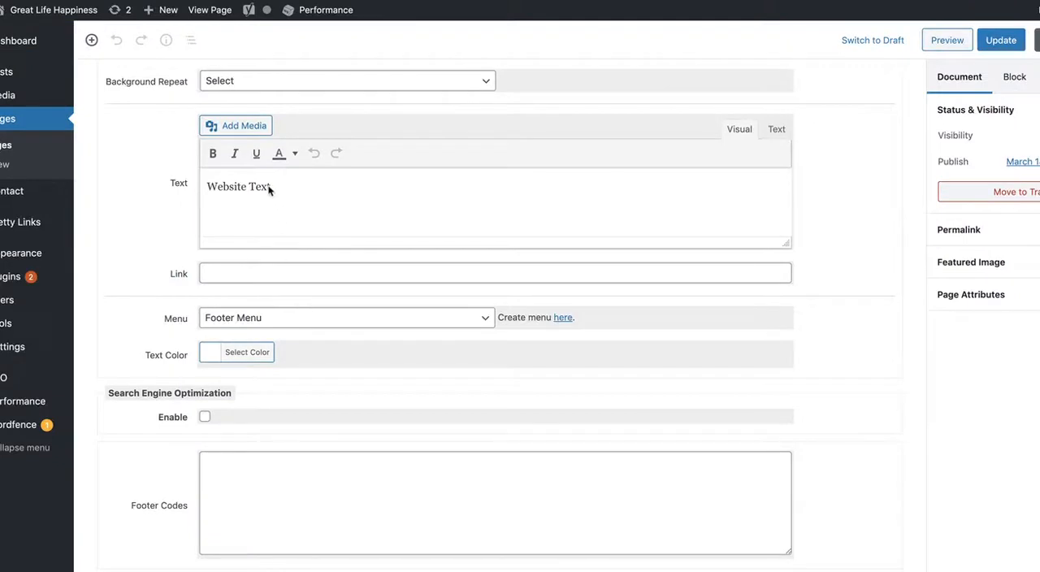
# - Replace the footer's placeholder text with 'Great Life Happiness' in the page editor
pyautogui.moveTo(277, 187); pyautogui.dragTo(203, 188)
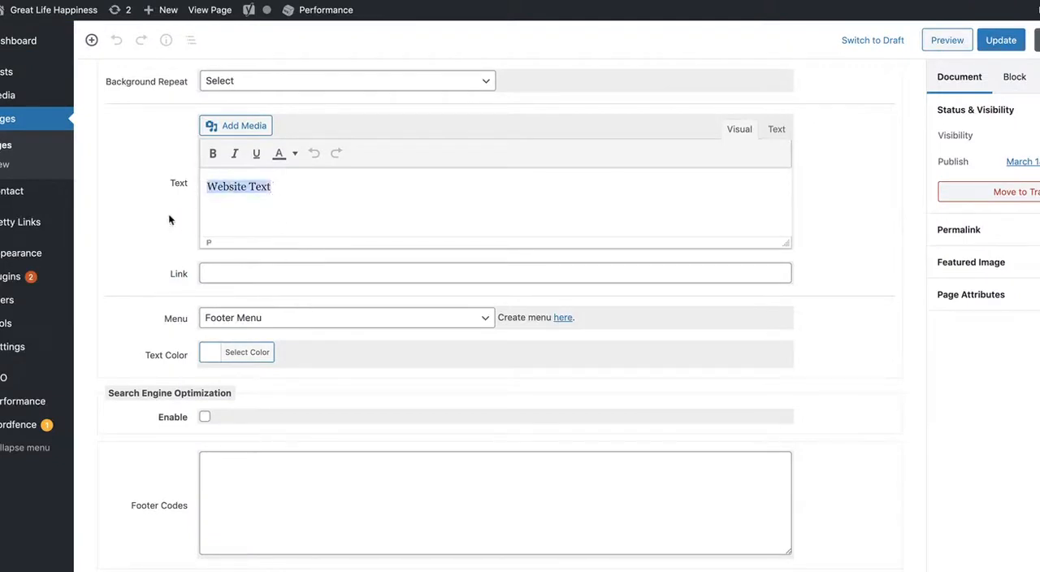
pyautogui.write('G')
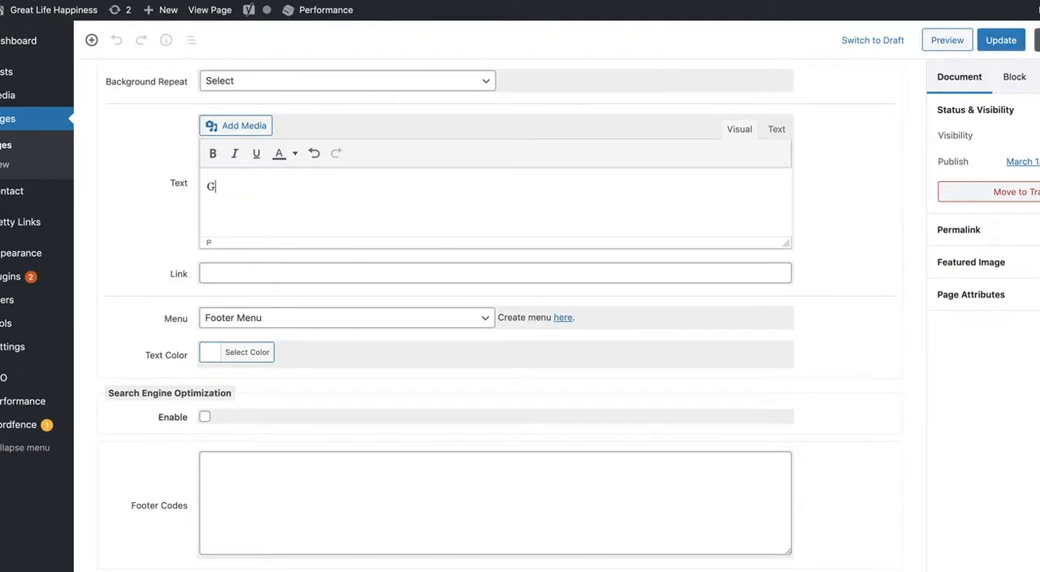
pyautogui.write('reat Life Hapi')
pyautogui.write('iness')
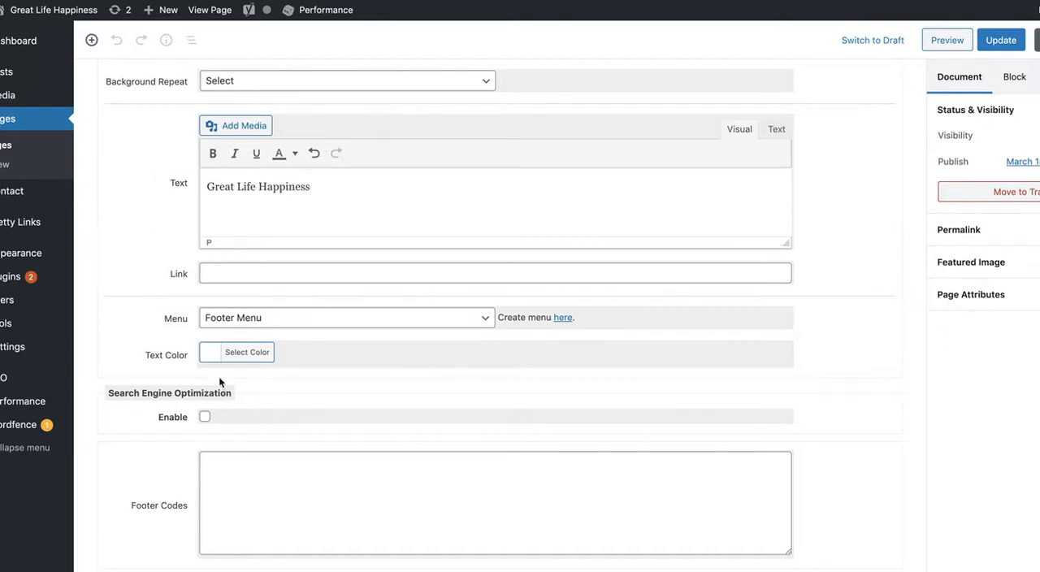
# - Review the template's color settings and select the hex code #bd98e0 in the Pastel Pink to Purple palette on color-hex
pyautogui.scroll(10, 174, 366)
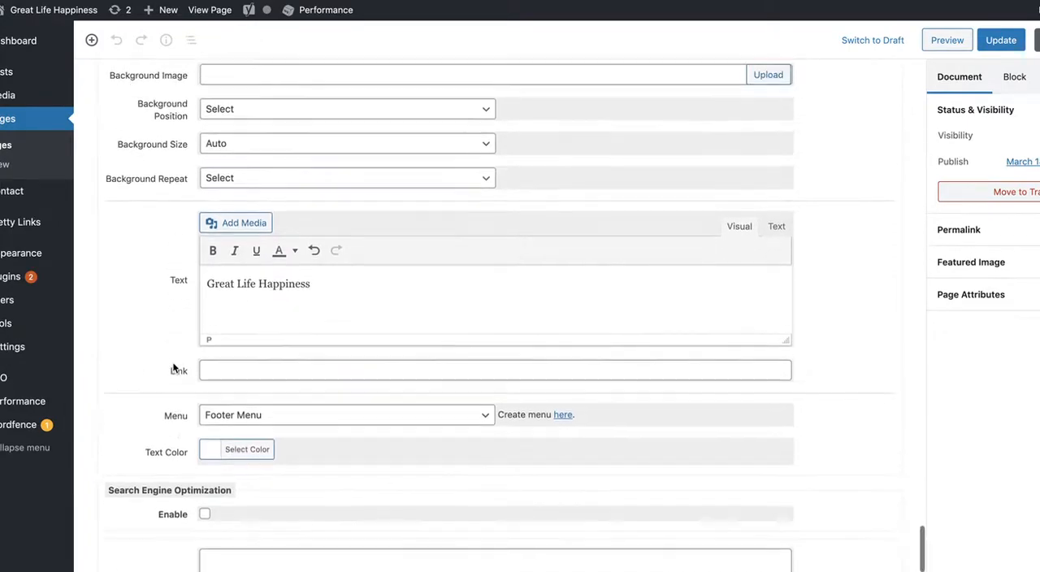
pyautogui.scroll(15, 173, 367)
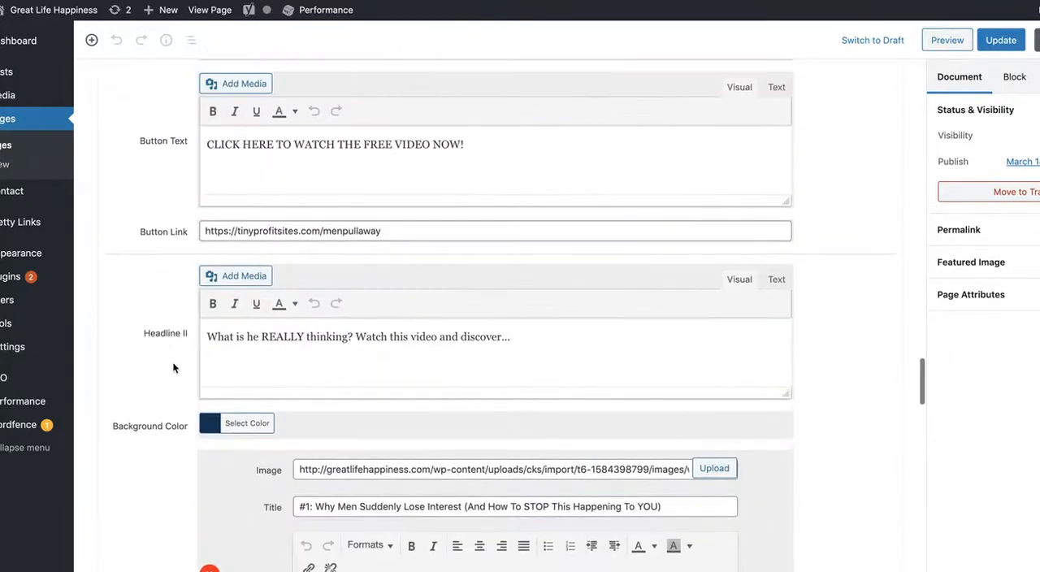
pyautogui.scroll(-3, 174, 368)
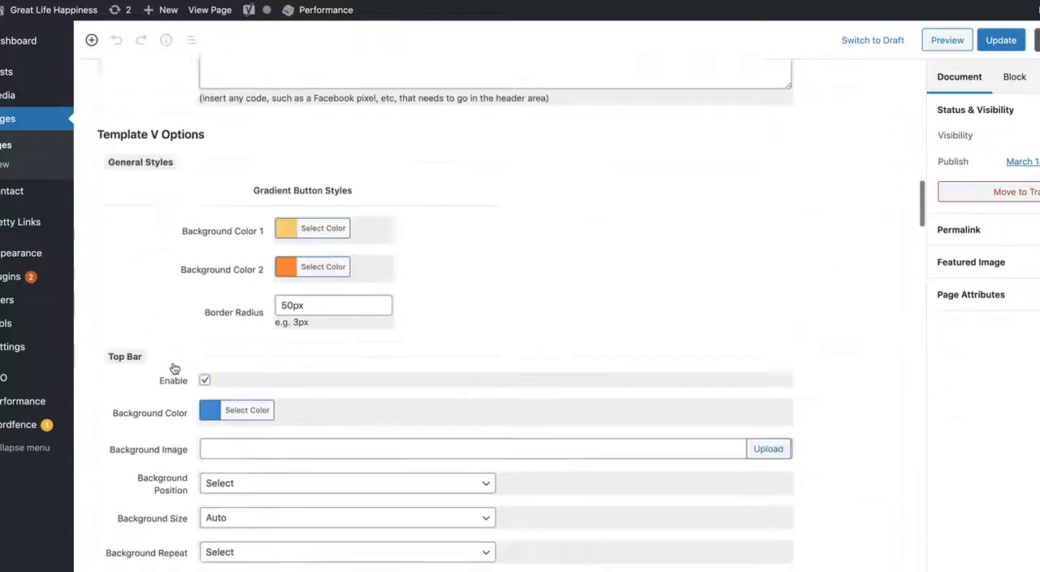
pyautogui.scroll(-2, 174, 369)
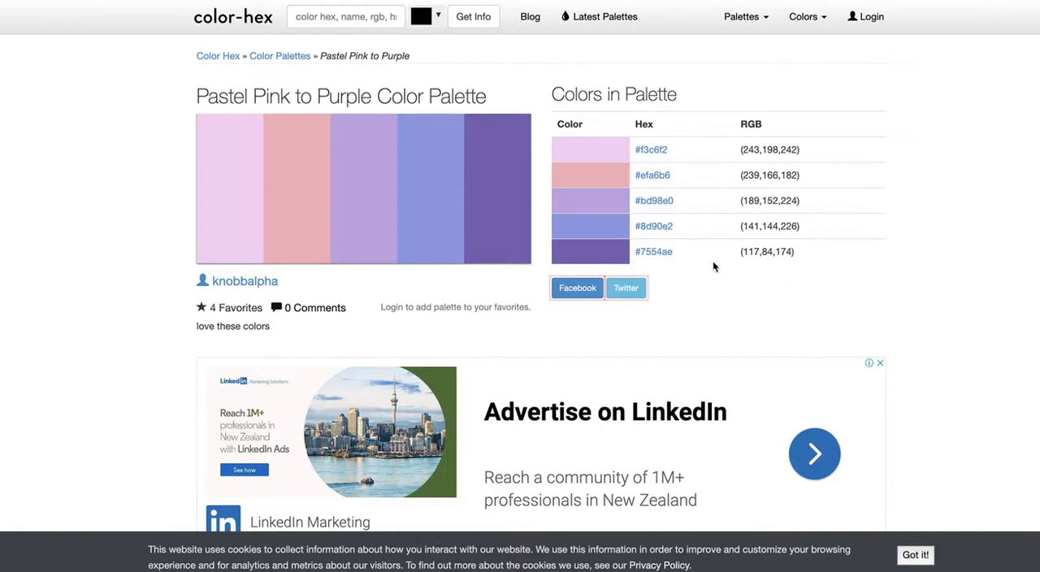
pyautogui.moveTo(676, 203); pyautogui.dragTo(637, 200)
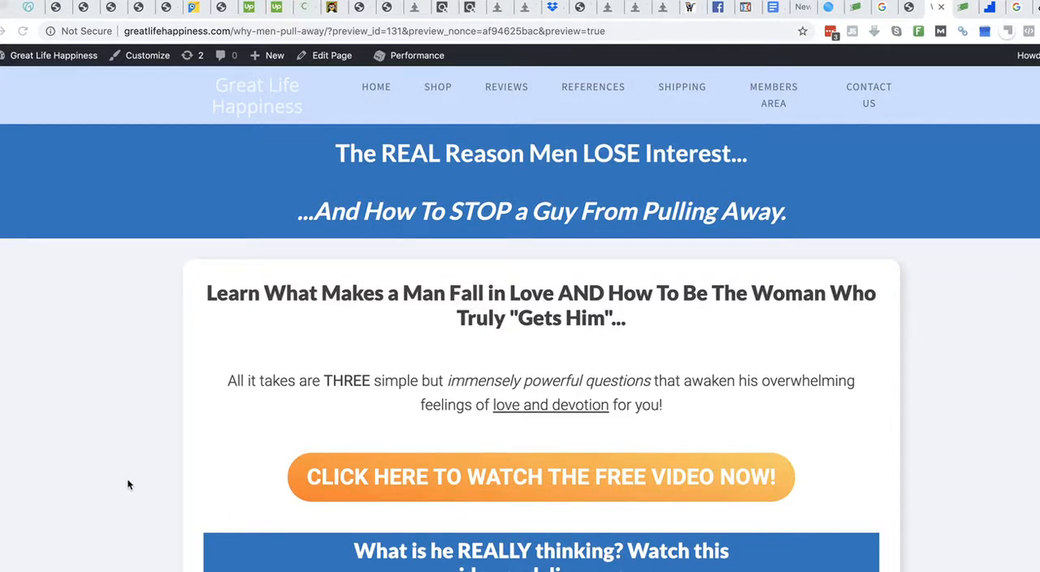
# - Examine the recolored page preview, checking the top bar, headline bar, video button and numbered sections
pyautogui.scroll(-2, 195, 444)
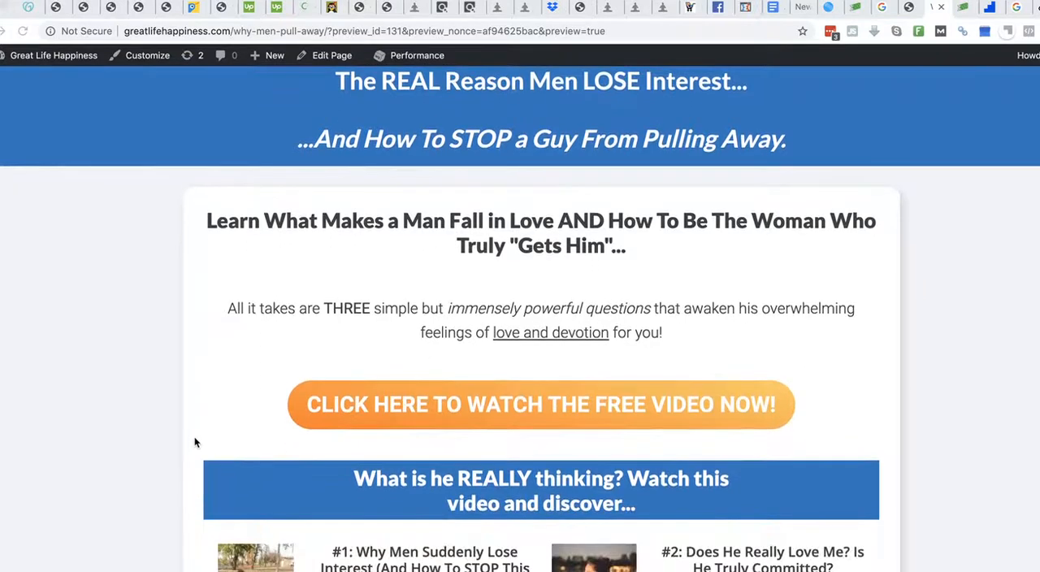
pyautogui.scroll(-3, 195, 444)
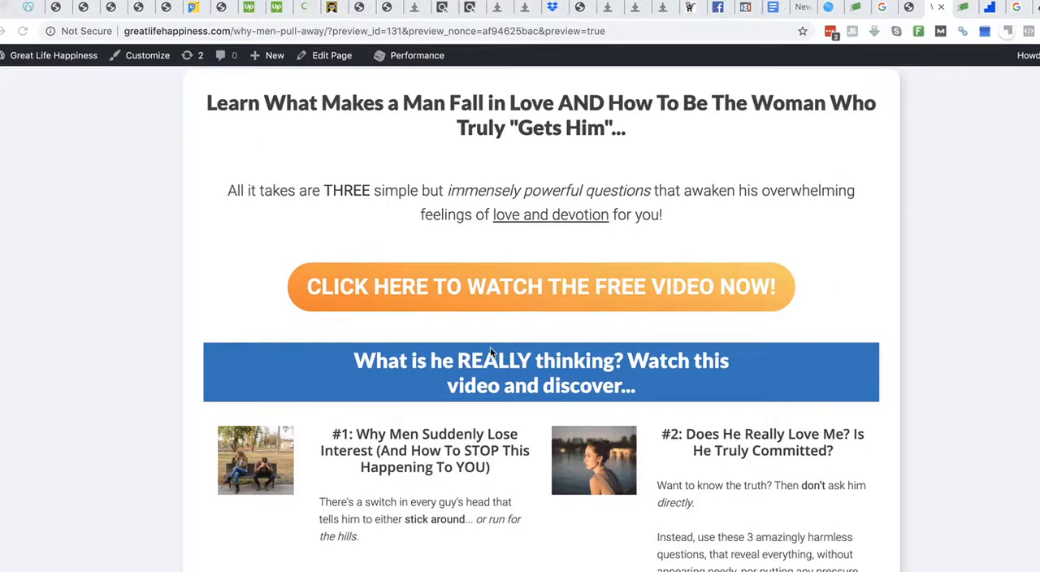
pyautogui.scroll(-8, 491, 351)
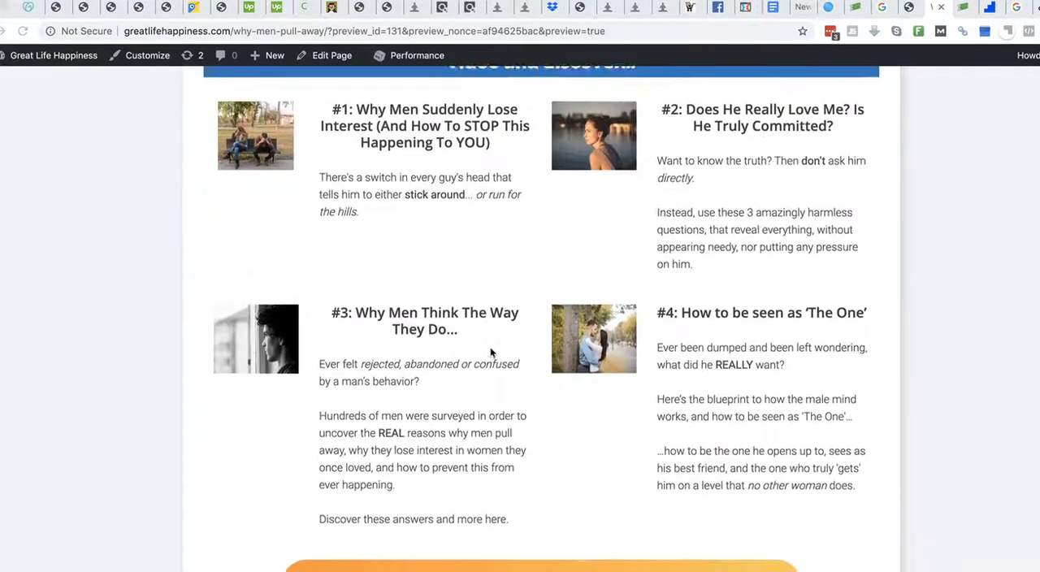
pyautogui.scroll(-3, 491, 351)
pyautogui.scroll(10, 491, 352)
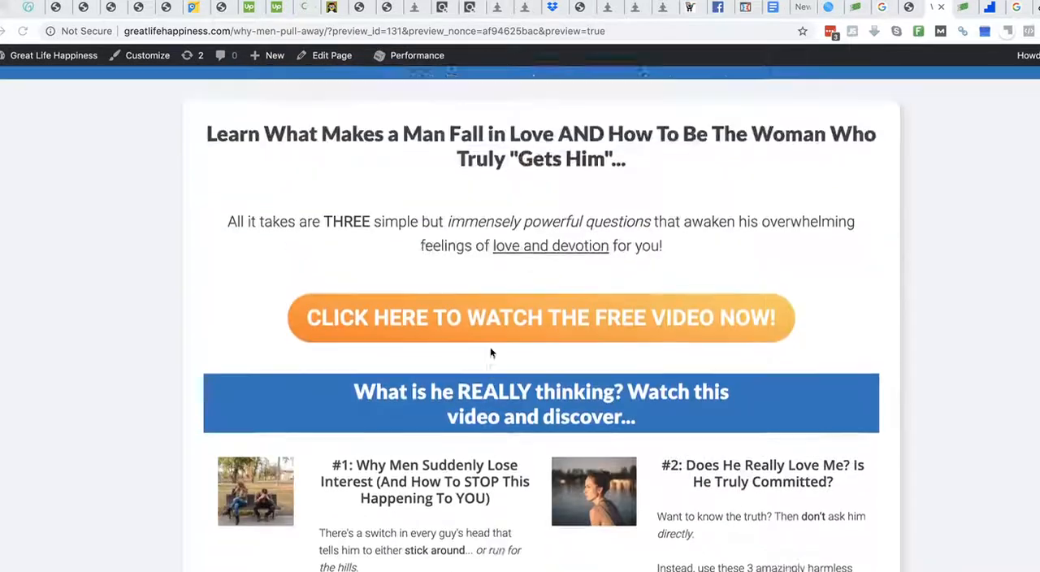
pyautogui.scroll(4, 491, 353)
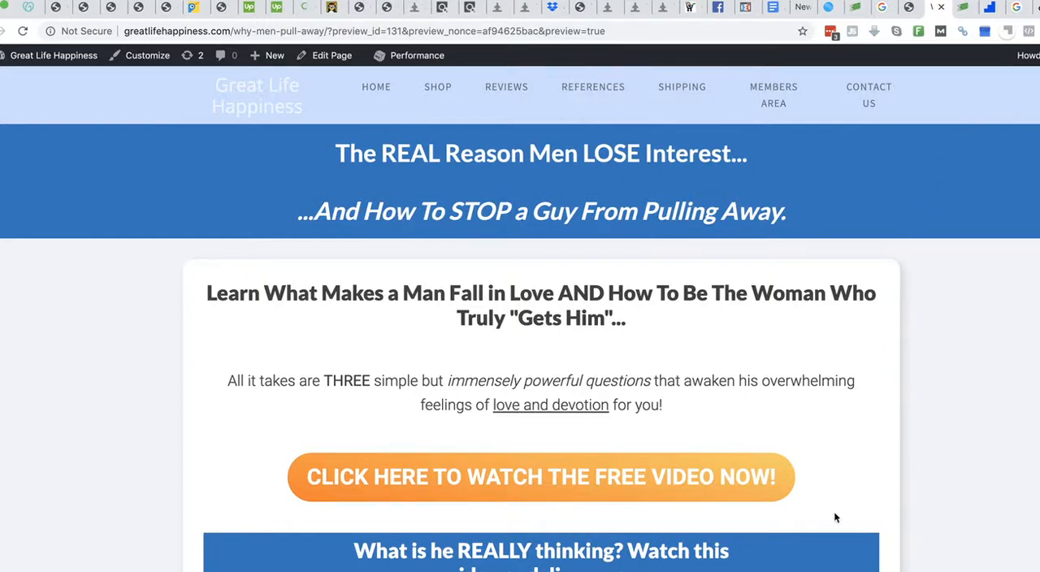
pyautogui.scroll(-2, 889, 226)
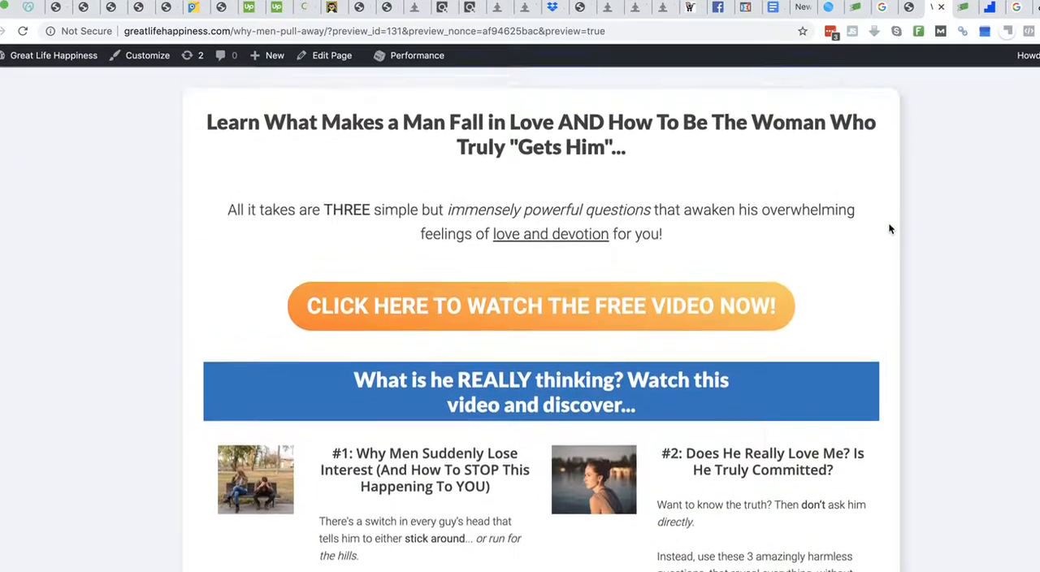
pyautogui.scroll(2, 889, 225)
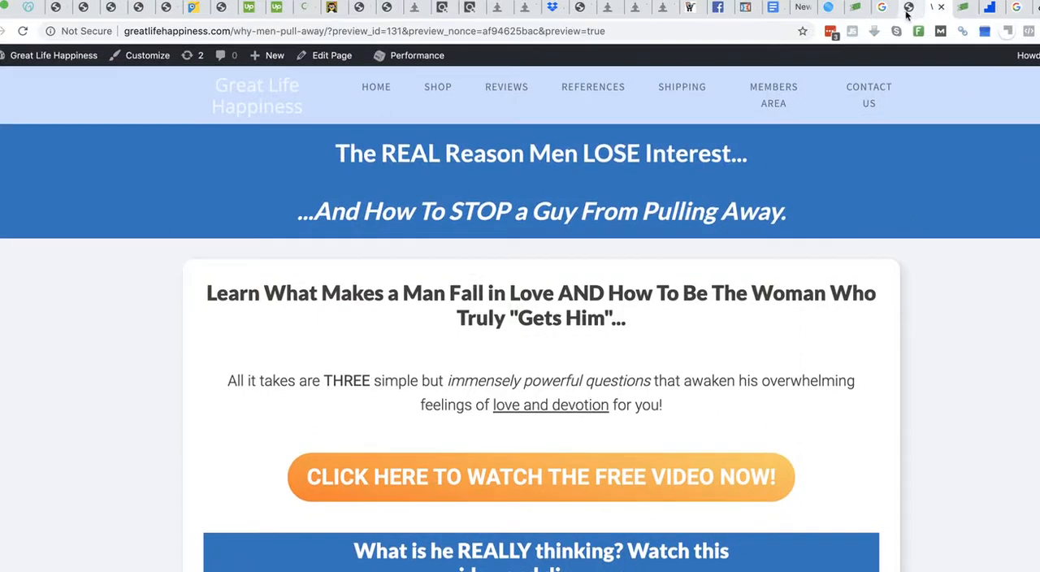
# - Return to the page editor and inspect the background color codes of the Top Bar and the Headline Bar
pyautogui.click(910, 10)
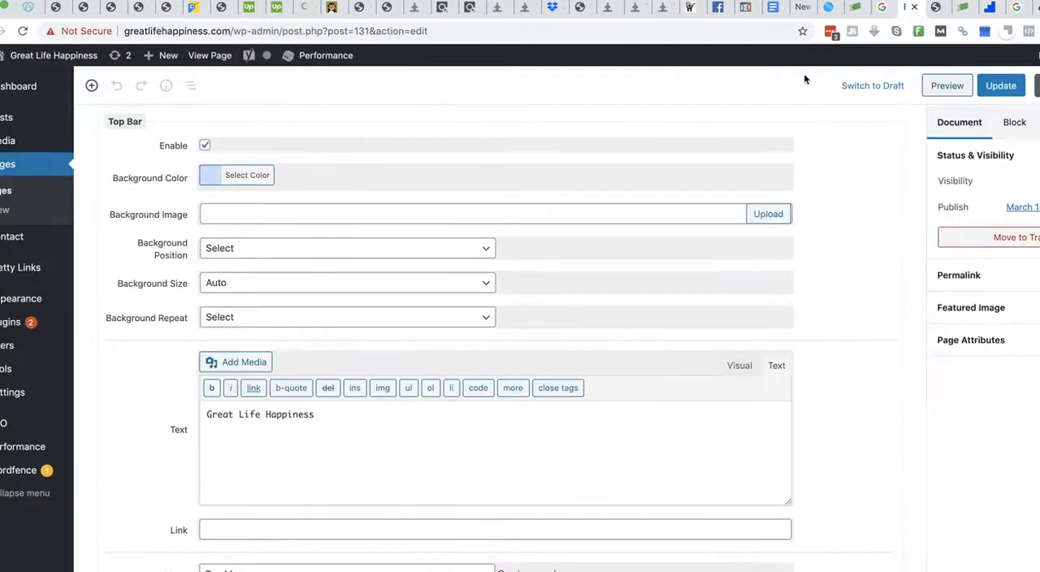
pyautogui.click(208, 182)
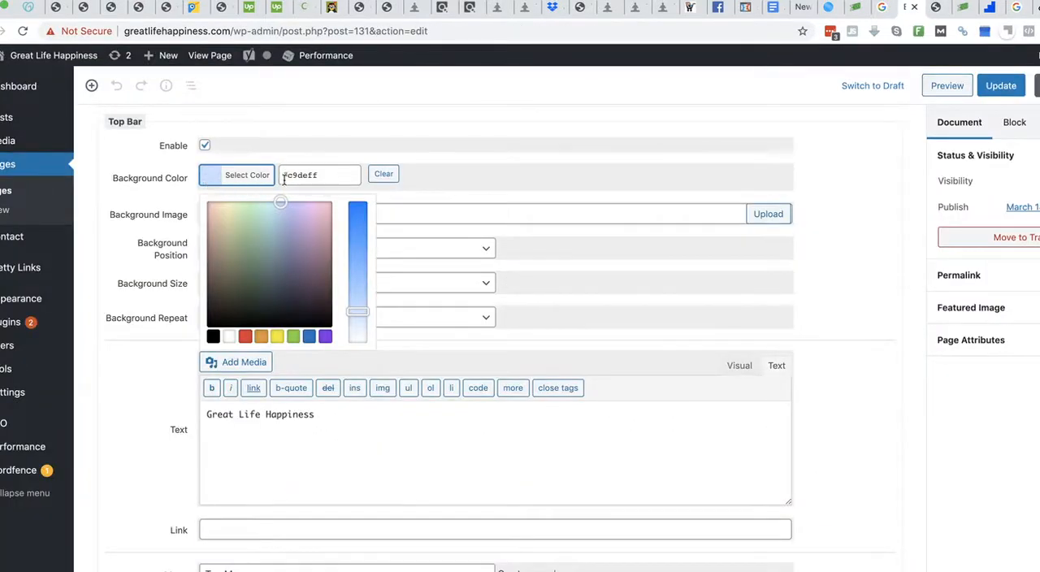
pyautogui.click(112, 407)
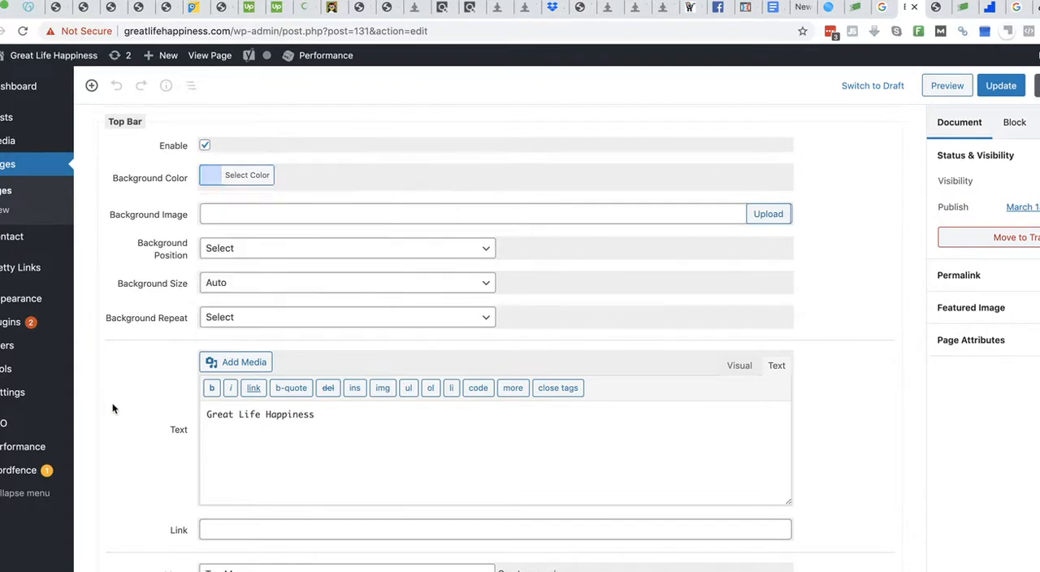
pyautogui.scroll(-5, 111, 407)
pyautogui.click(243, 309)
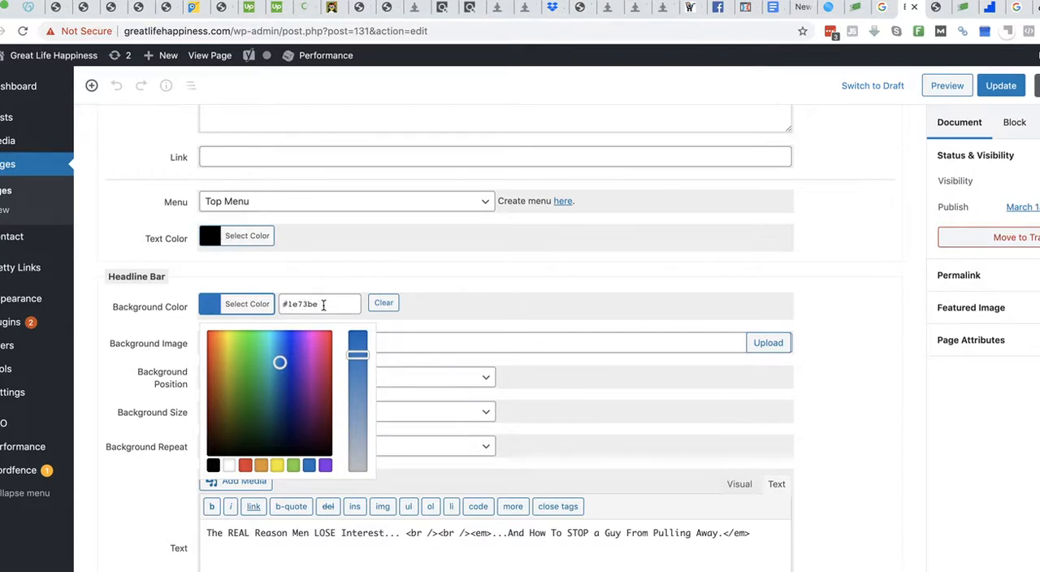
pyautogui.click(102, 399)
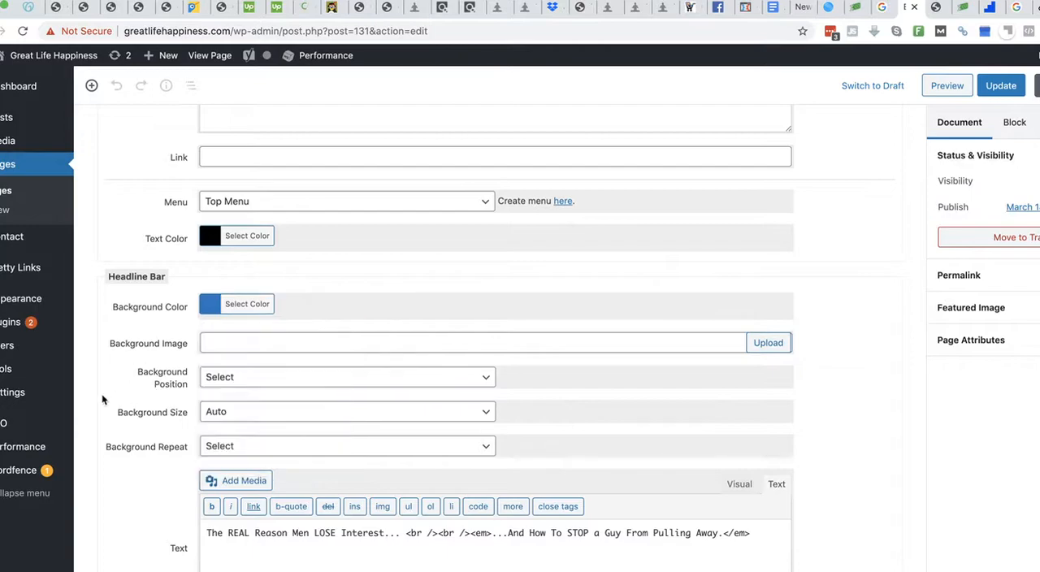
# - Check the button link set for 'CLICK HERE TO WATCH "WHY MEN PULL AWAY"' above the Footer Bar settings
pyautogui.scroll(-1, 102, 400)
pyautogui.scroll(-20, 101, 399)
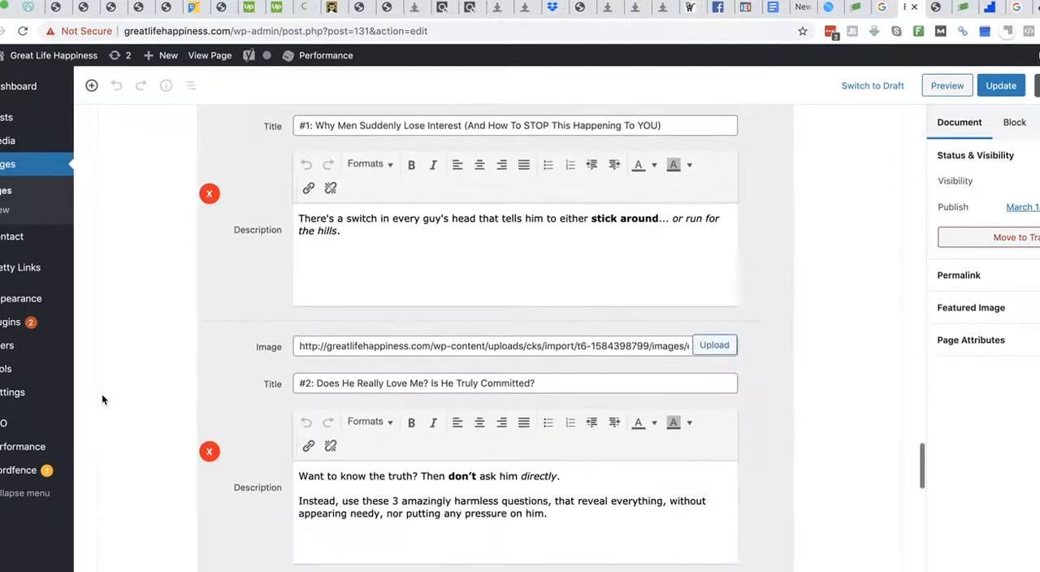
pyautogui.scroll(-15, 103, 399)
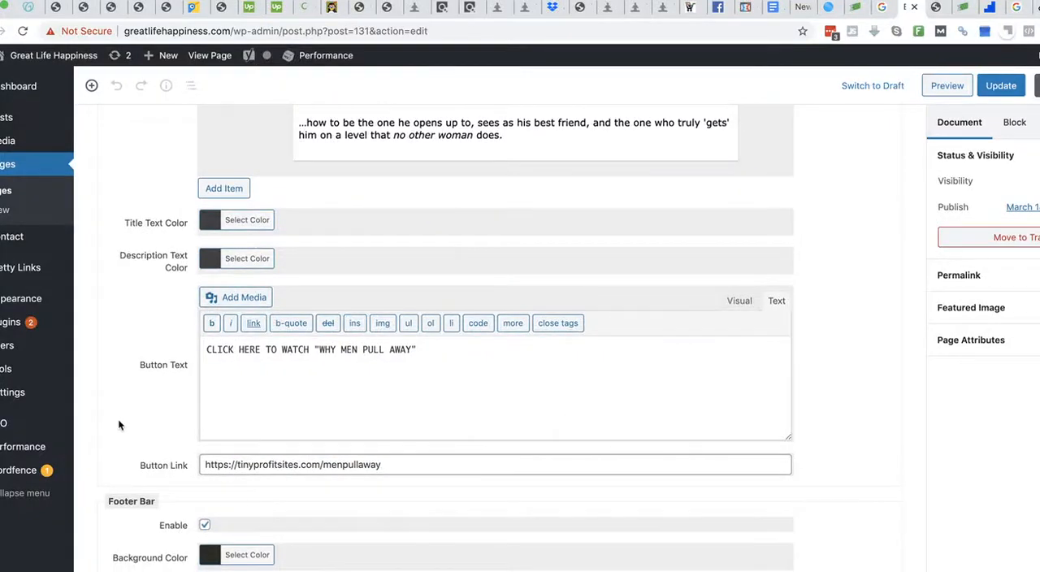
pyautogui.moveTo(398, 465); pyautogui.dragTo(225, 465)
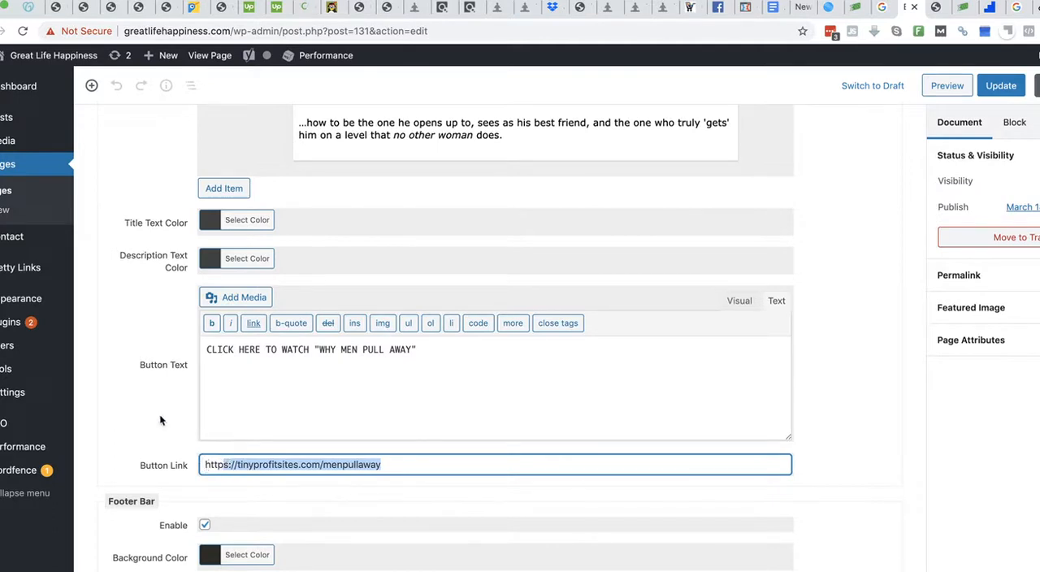
# - Update the page and open the Pretty Links list
pyautogui.click(1001, 85)
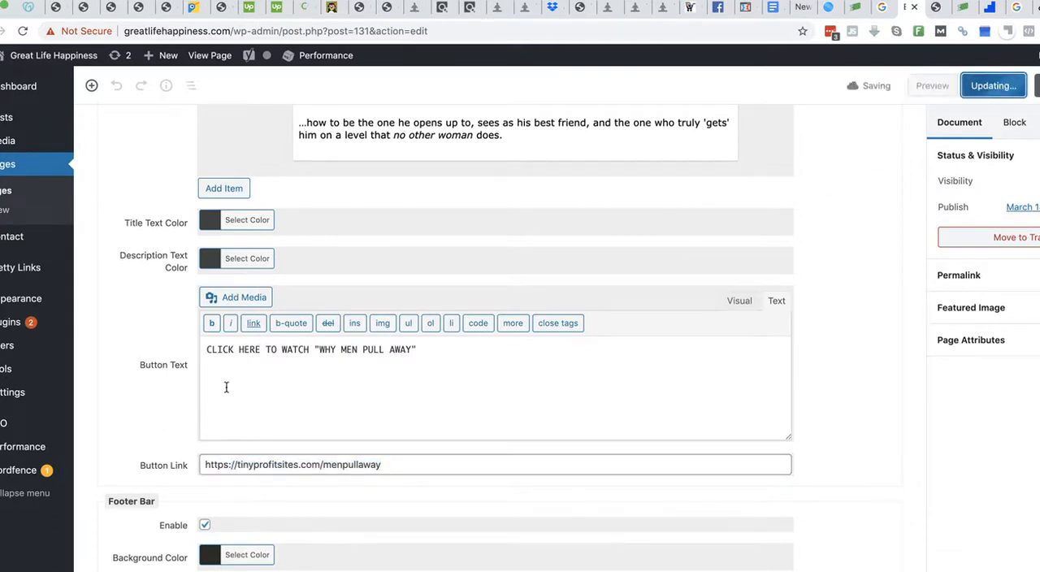
pyautogui.moveTo(23, 270)
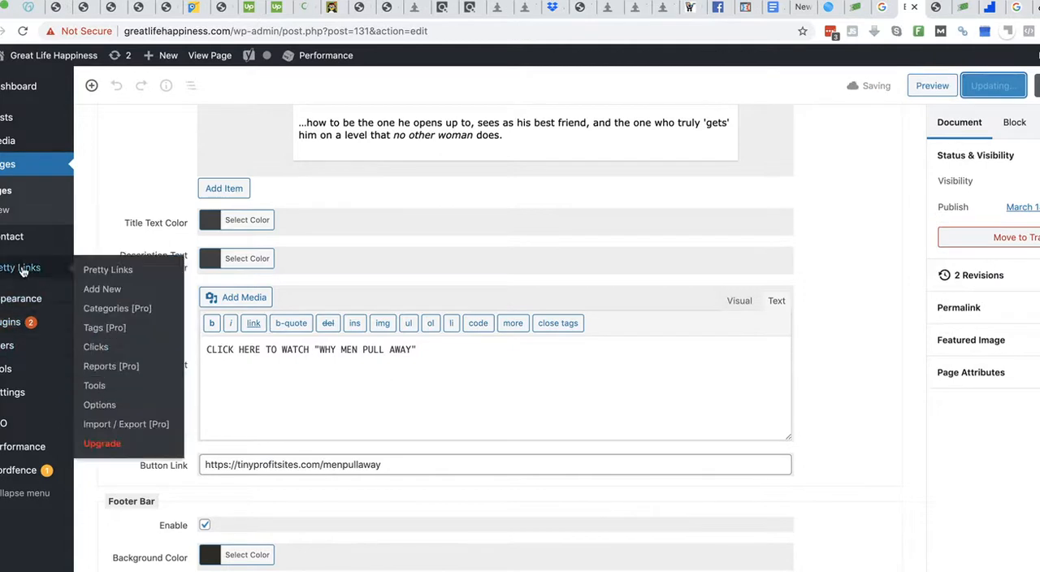
pyautogui.click(106, 272)
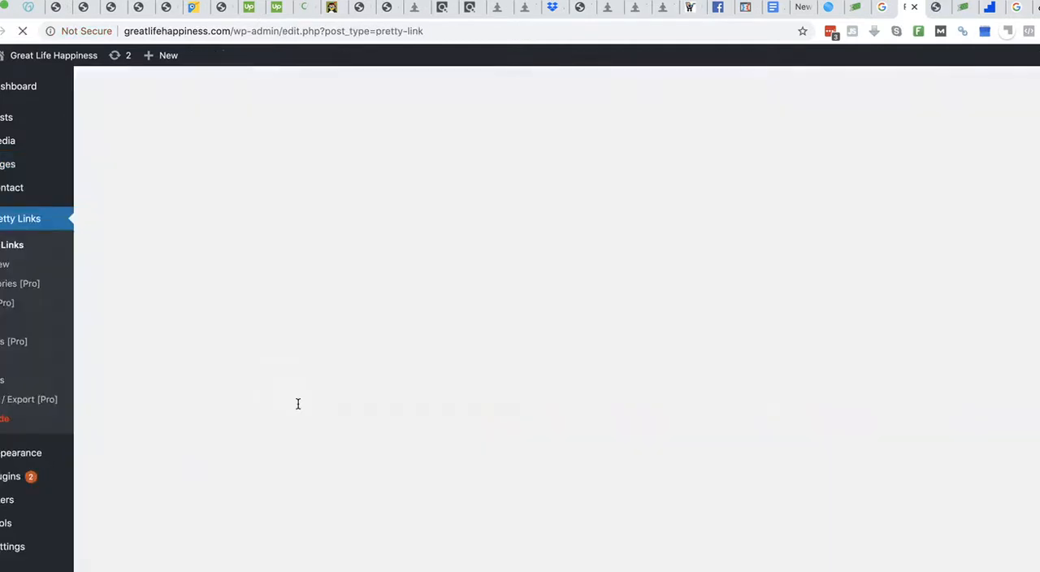
# - Open the menpullaway pretty link for editing and copy its target URL
pyautogui.moveTo(263, 348)
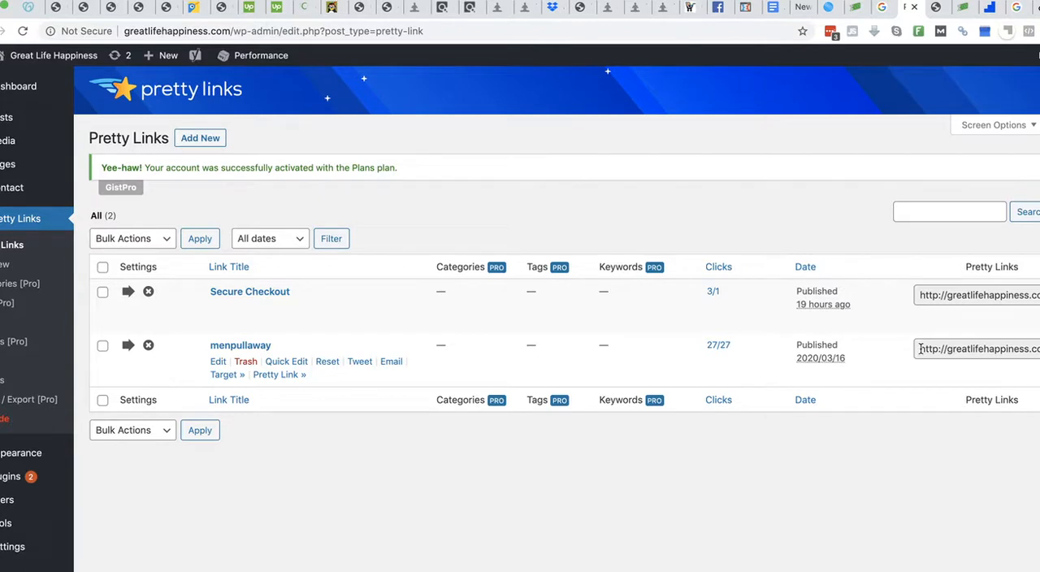
pyautogui.click(217, 363)
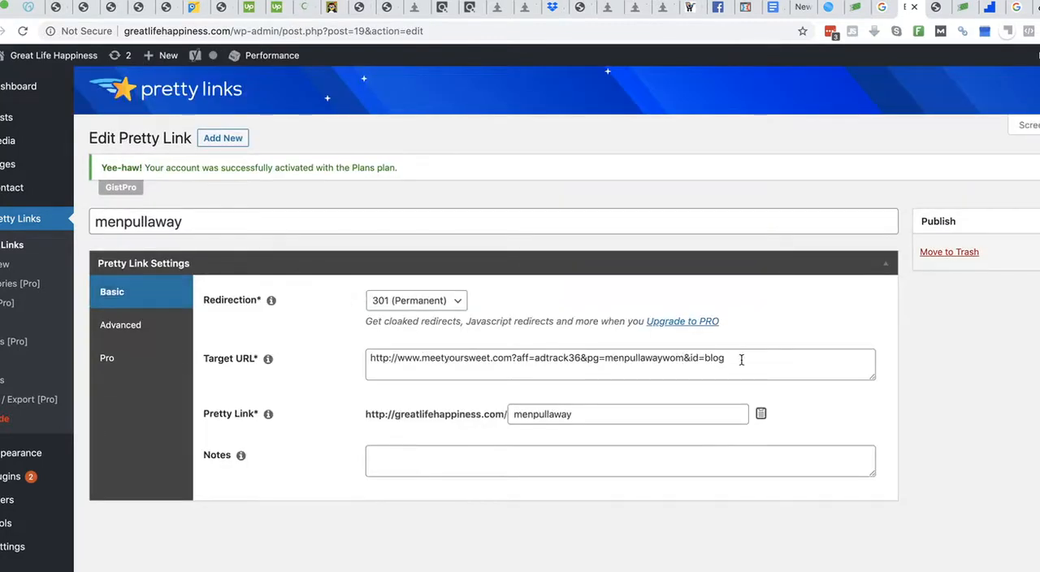
pyautogui.moveTo(741, 360); pyautogui.dragTo(367, 358)
pyautogui.hotkey('ctrl', 'c')
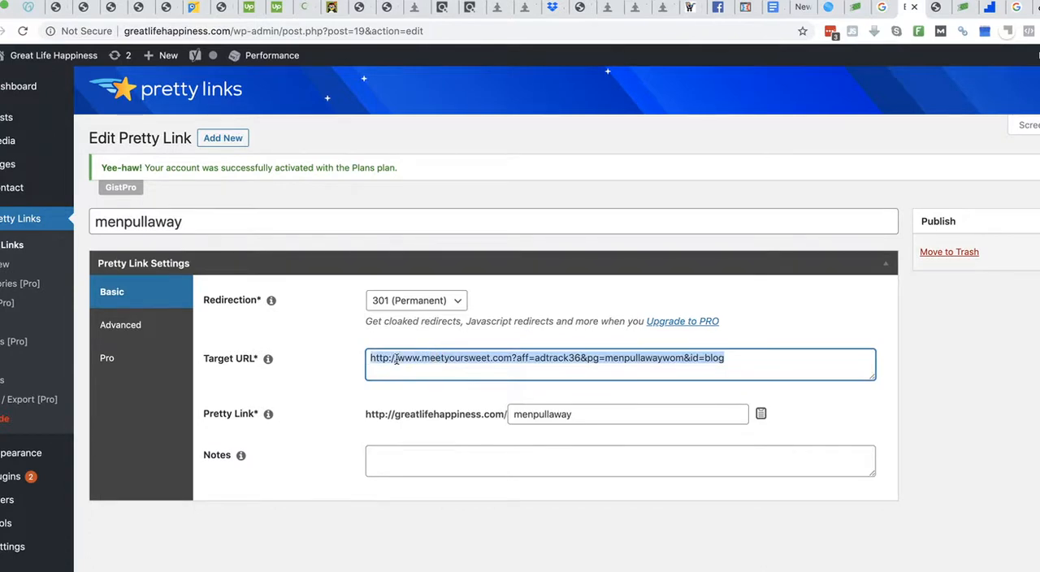
# - Start a new pretty link titled fb-traffic and set its redirection to 301 (Permanent)
pyautogui.click(227, 140)
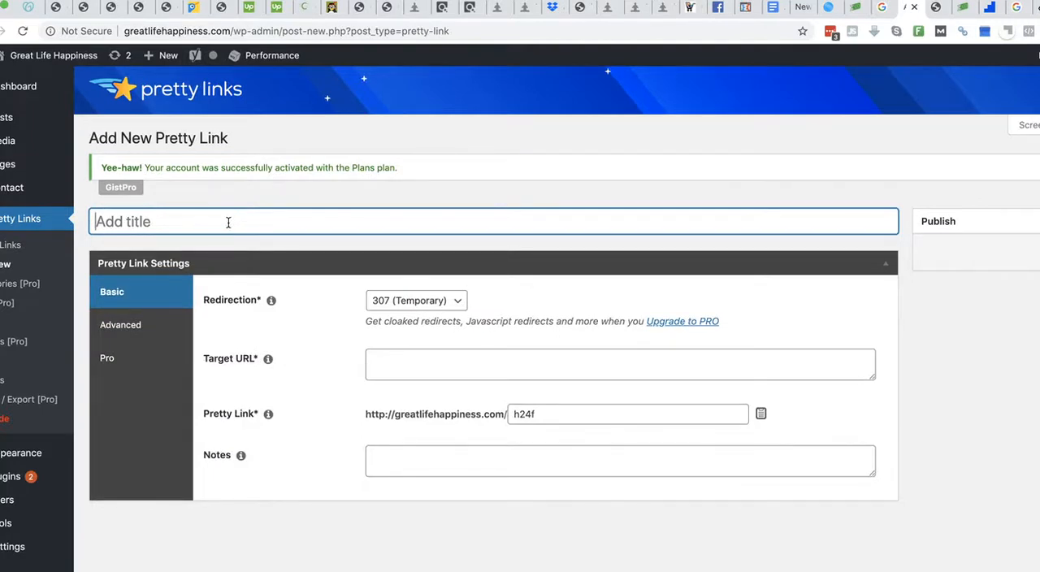
pyautogui.write('fb')
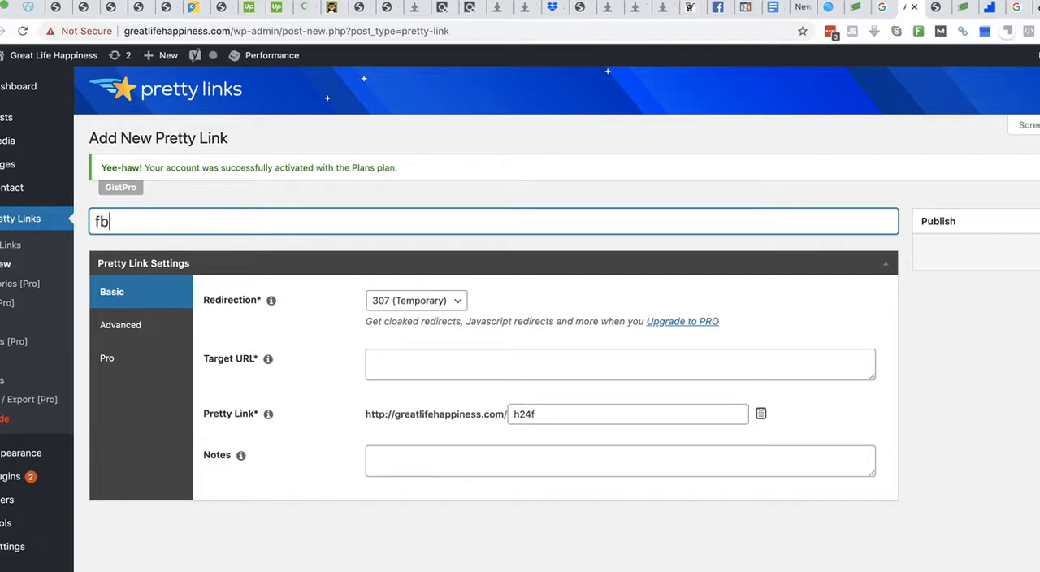
pyautogui.write('-traffic')
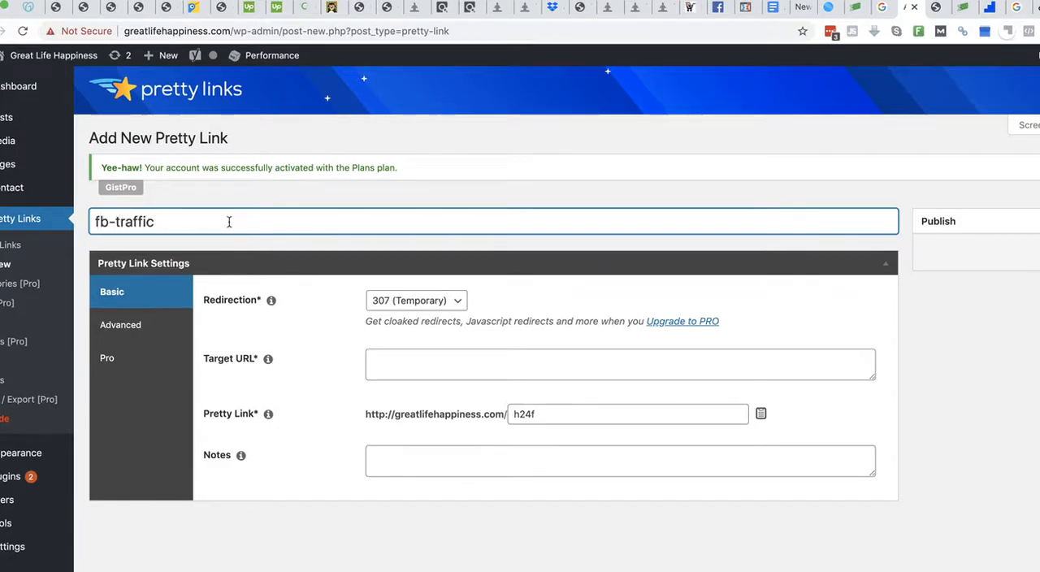
pyautogui.click(399, 301)
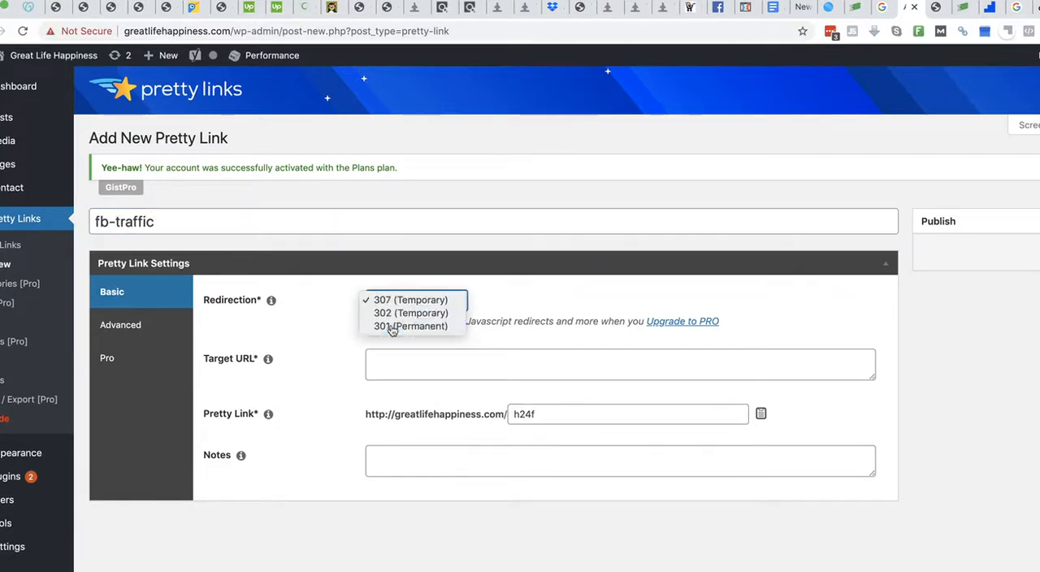
pyautogui.click(390, 327)
# - Paste the copied affiliate URL as the target URL and change its id parameter to fb
pyautogui.click(386, 365)
pyautogui.hotkey('ctrl', 'v')
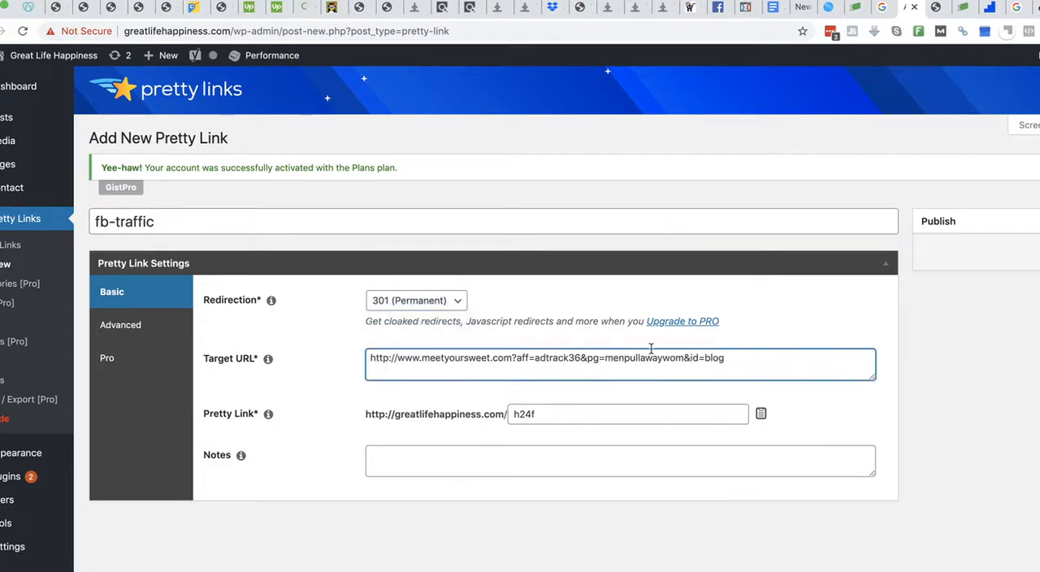
pyautogui.doubleClick(706, 359)
pyautogui.write('f')
# - Set the pretty link slug to menpullfb, copy the resulting link address and save the new link
pyautogui.moveTo(548, 416); pyautogui.dragTo(514, 415)
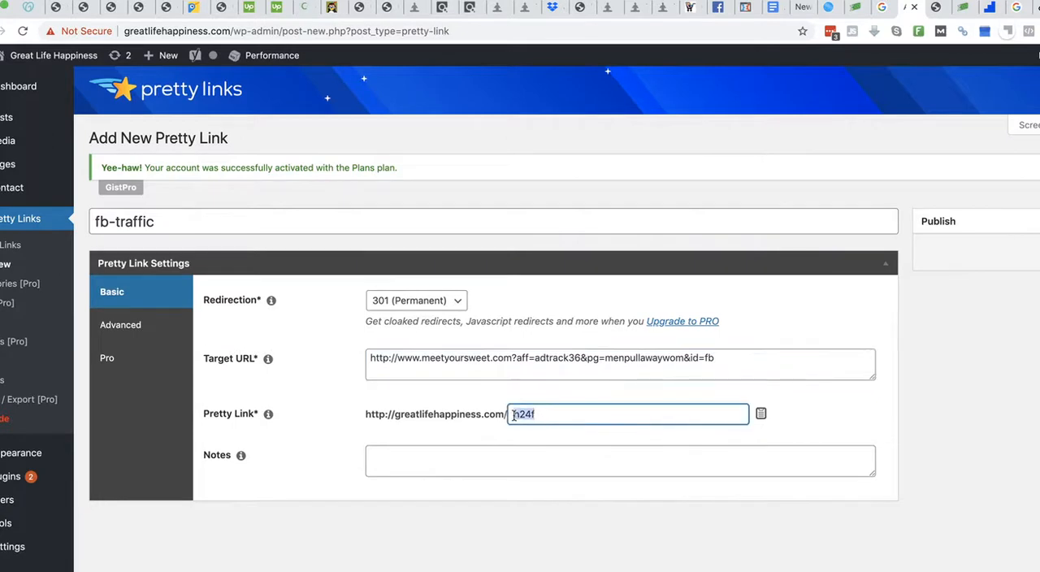
pyautogui.write('men')
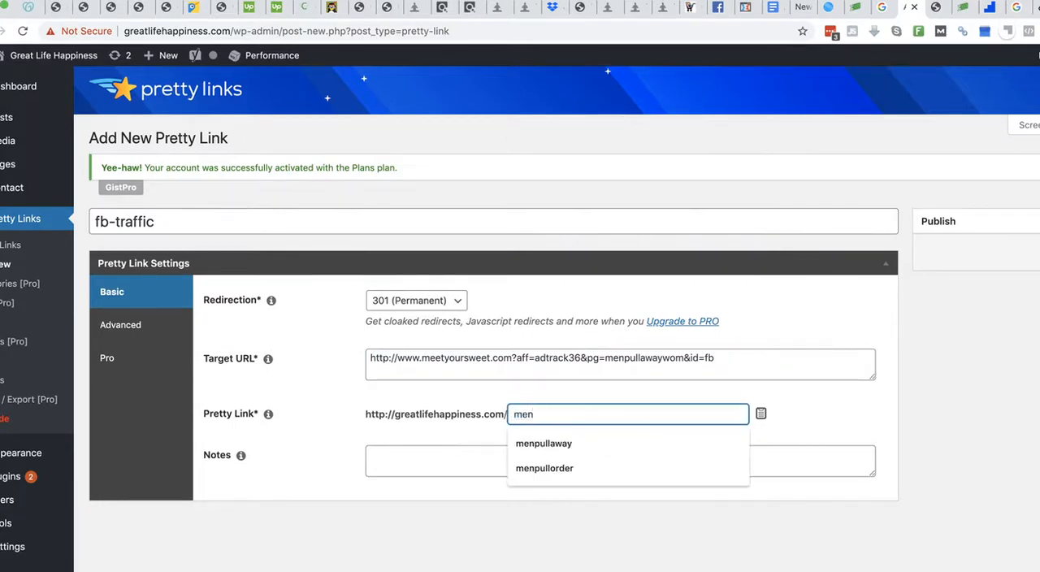
pyautogui.write('pullfb')
pyautogui.moveTo(514, 416); pyautogui.dragTo(569, 420)
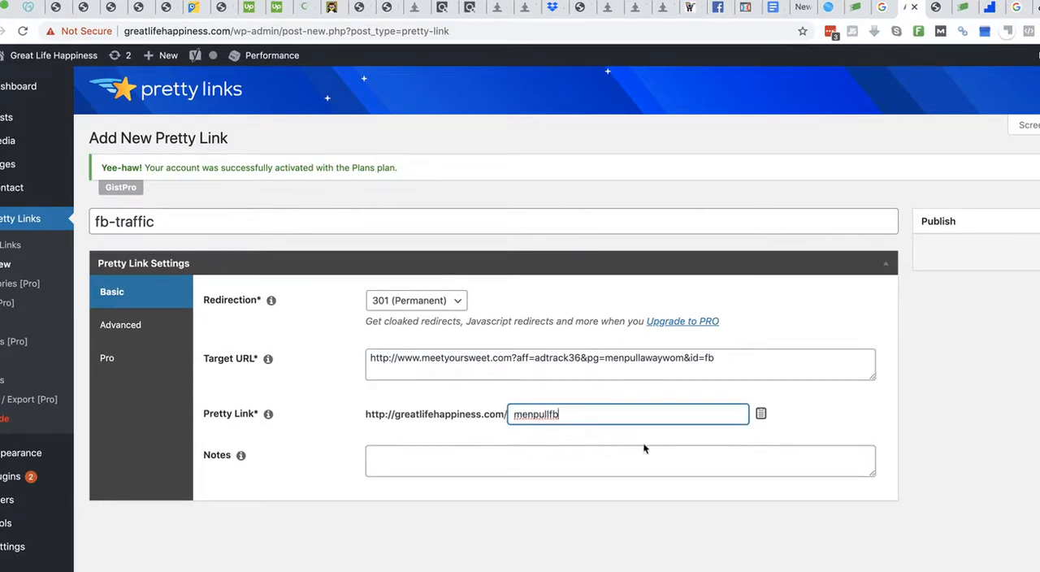
pyautogui.click(1039, 252)
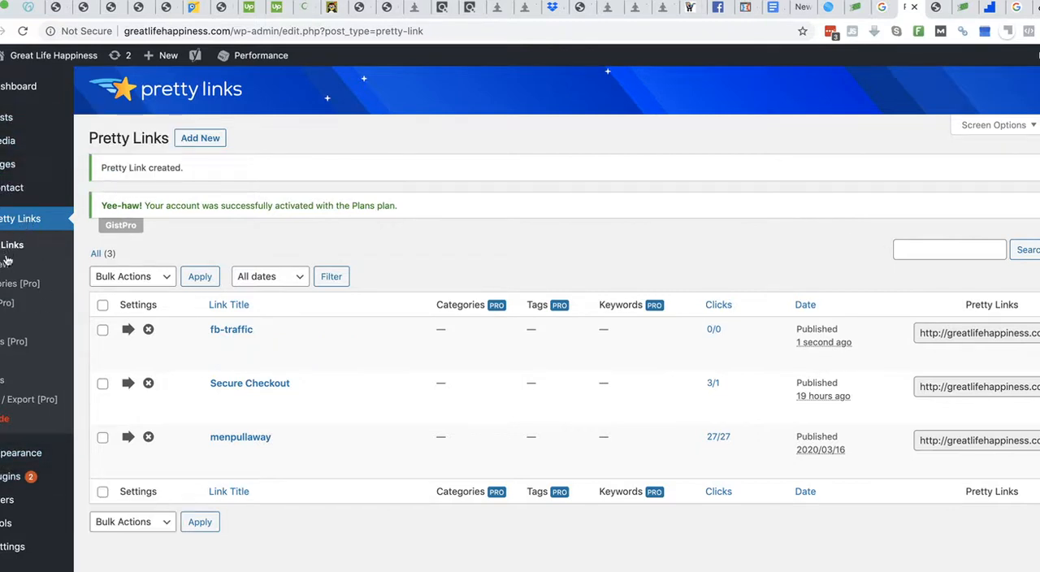
# - Open the Why Men Pull Away page for editing from the list of pages
pyautogui.click(8, 163)
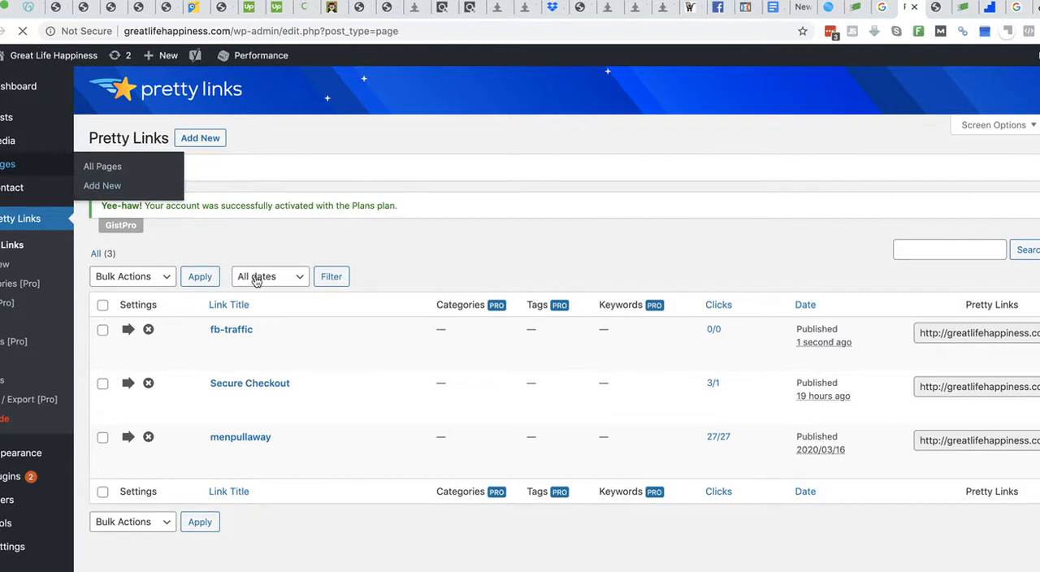
pyautogui.scroll(-4, 383, 449)
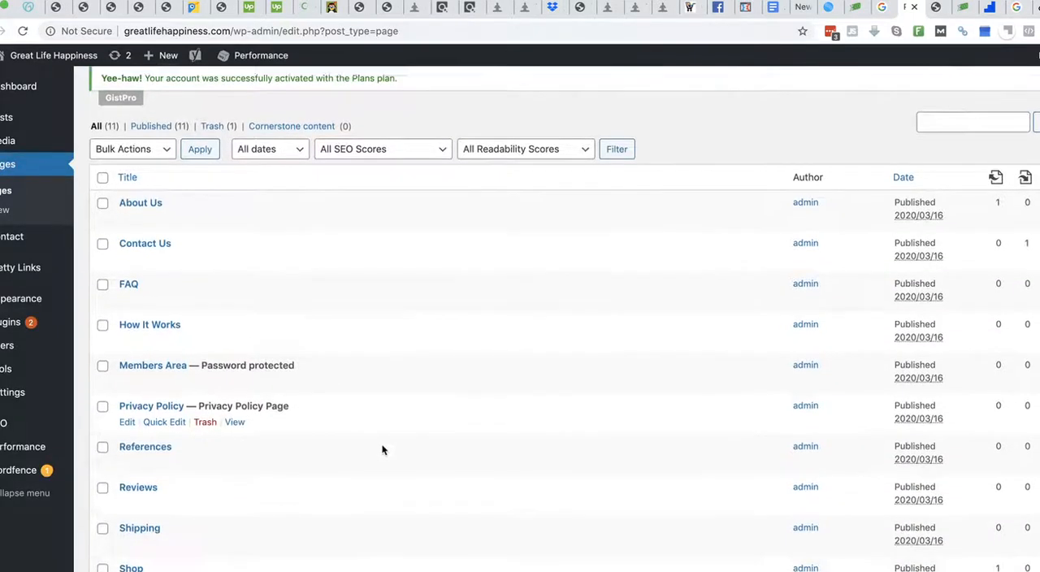
pyautogui.click(191, 495)
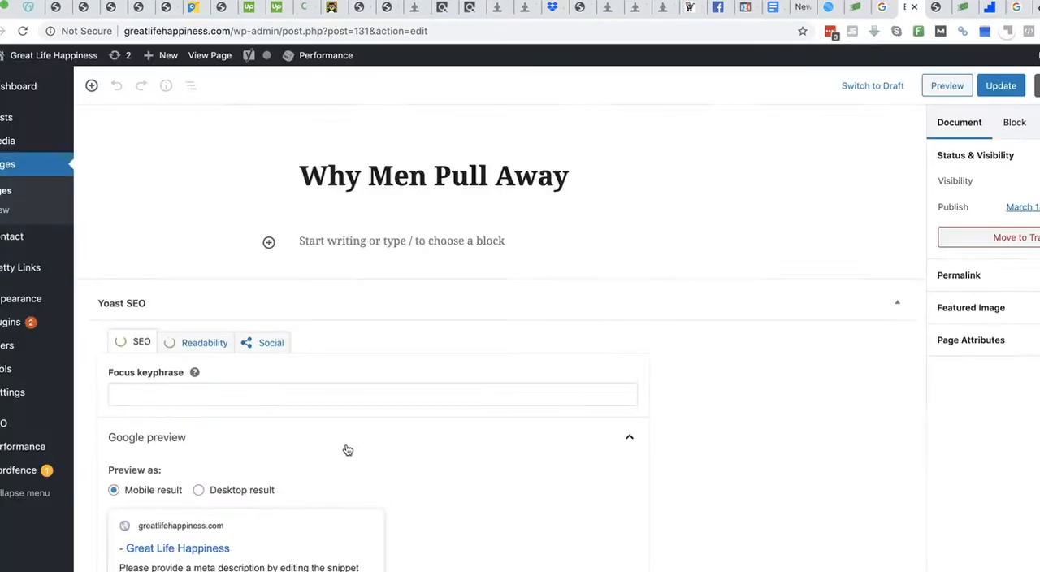
pyautogui.scroll(-12, 347, 450)
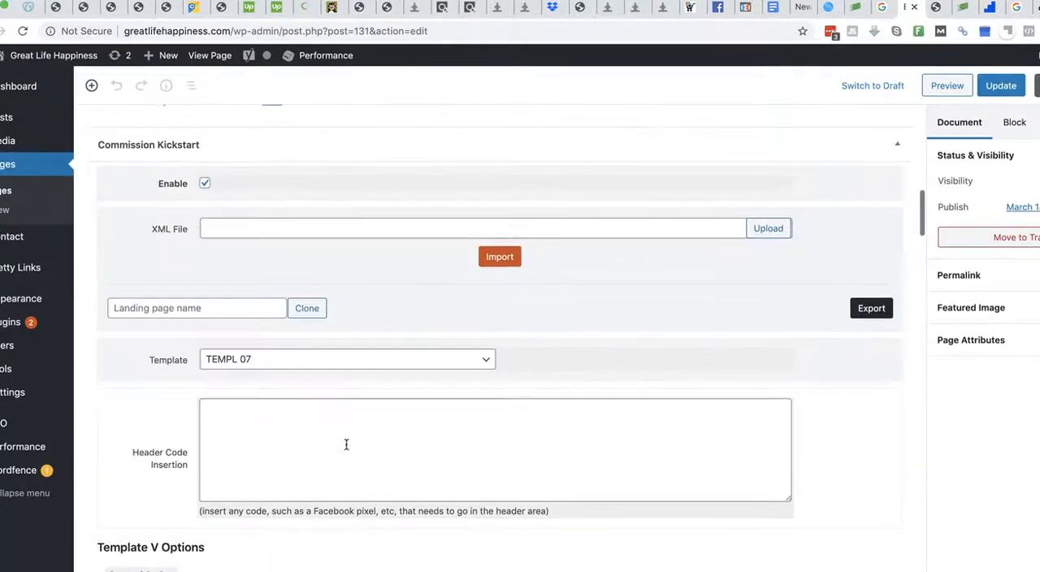
pyautogui.scroll(-12, 346, 446)
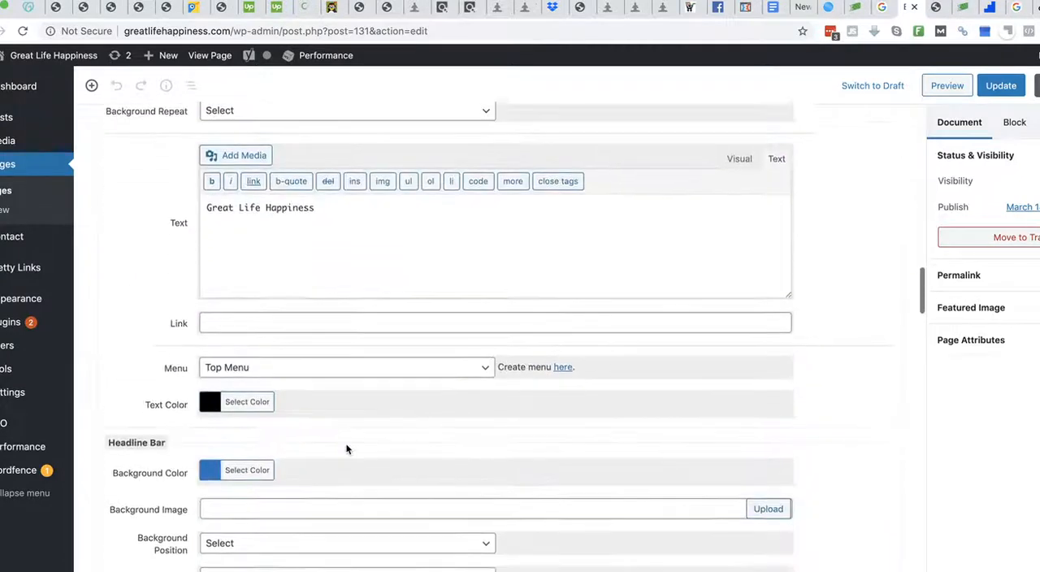
pyautogui.scroll(-7, 346, 449)
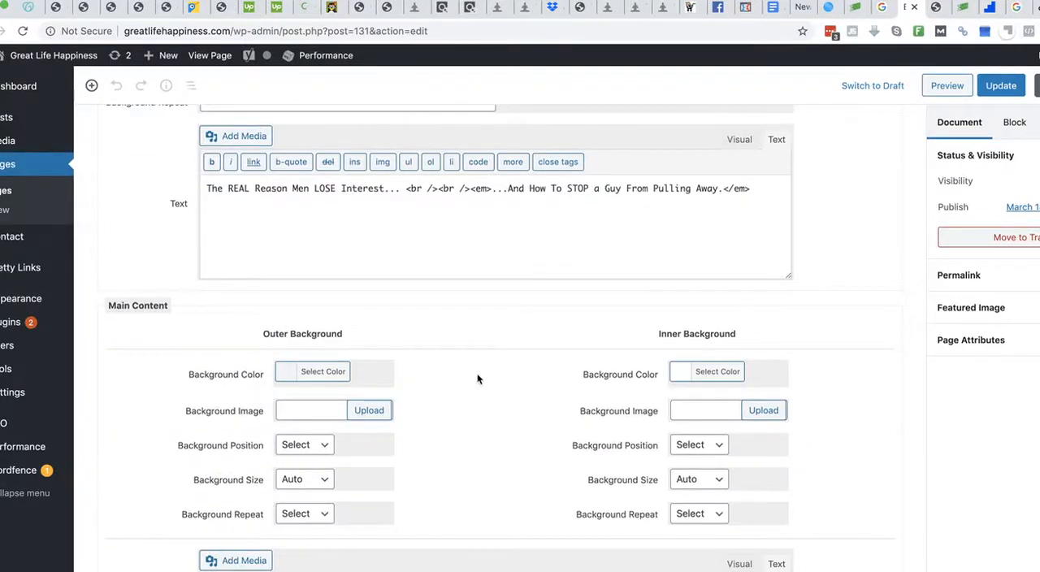
pyautogui.scroll(-12, 478, 379)
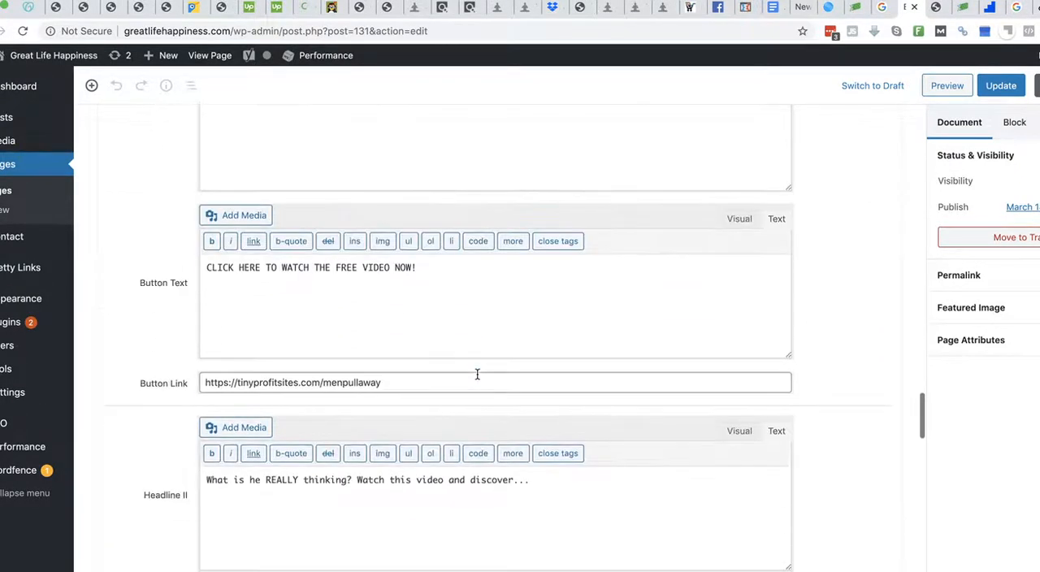
pyautogui.moveTo(401, 382); pyautogui.dragTo(191, 390)
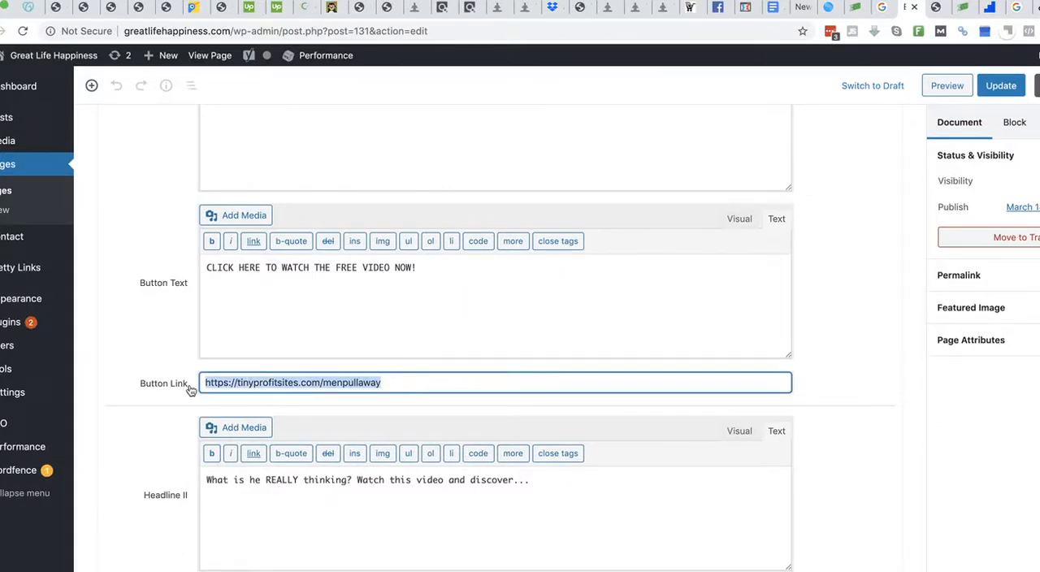
pyautogui.write('http://greatlifehappiness.com/menpullfb')
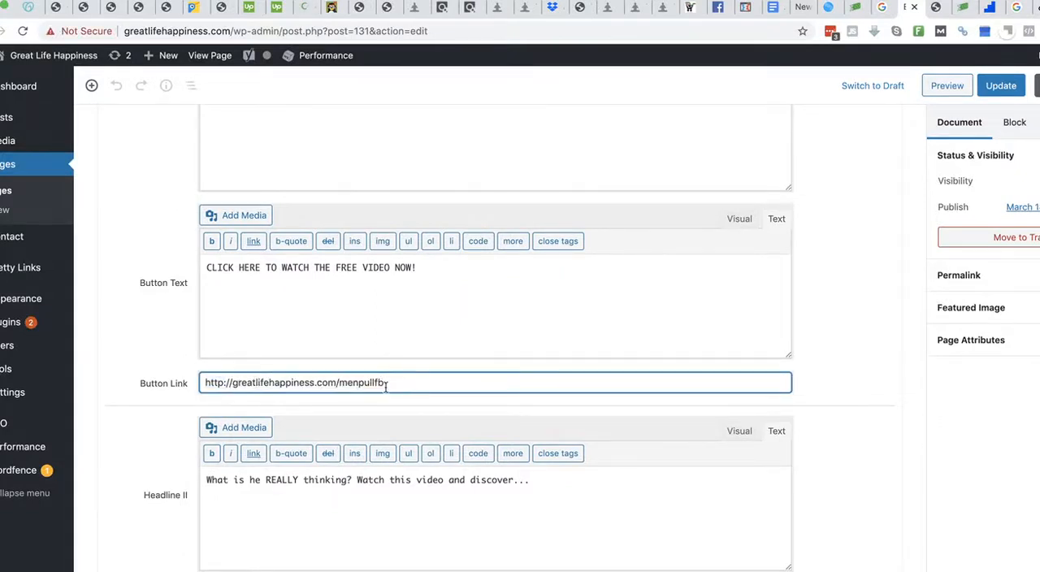
pyautogui.scroll(-10, 151, 439)
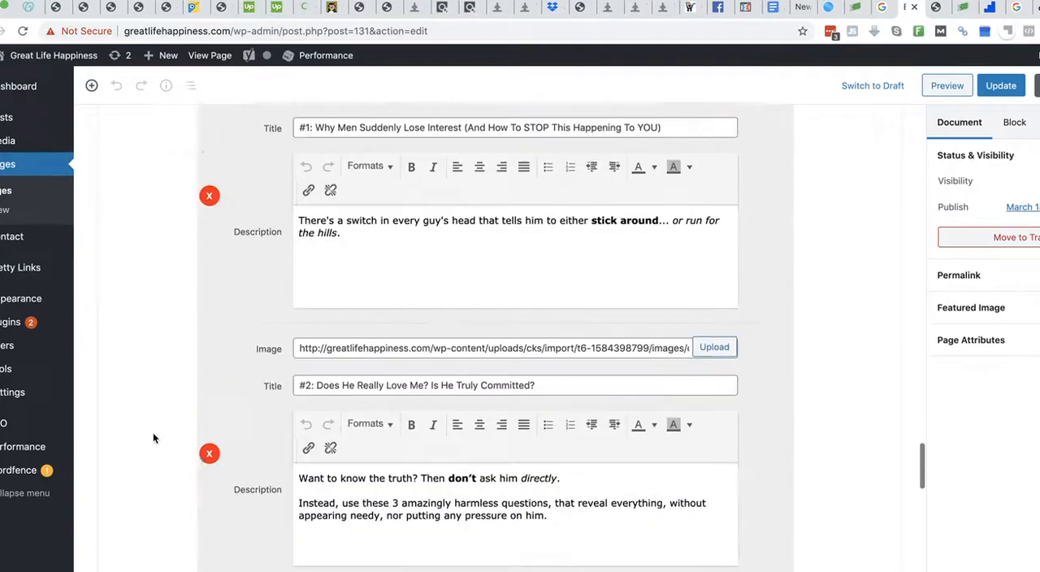
pyautogui.scroll(-8, 153, 438)
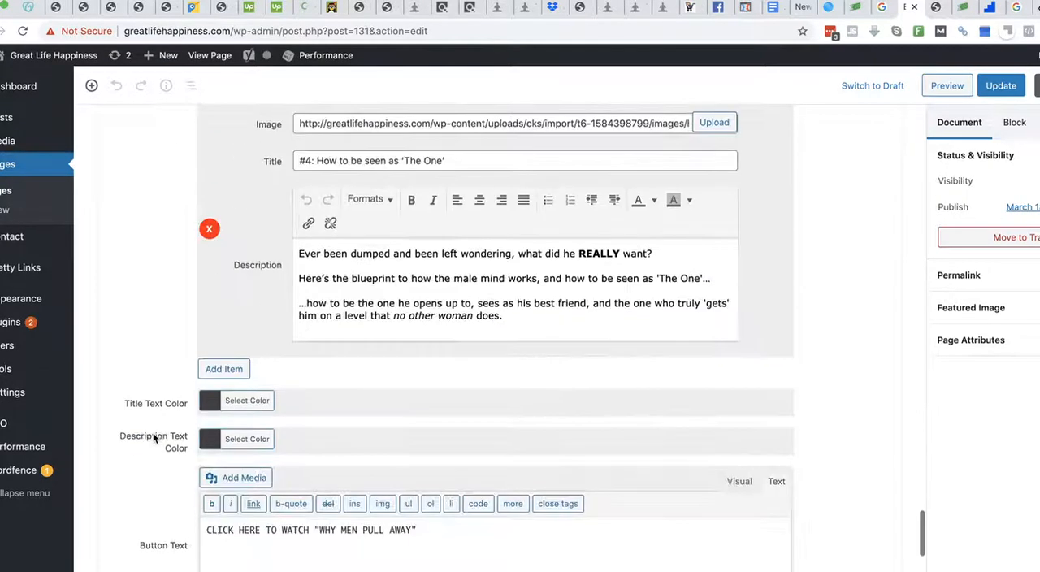
pyautogui.scroll(-5, 153, 436)
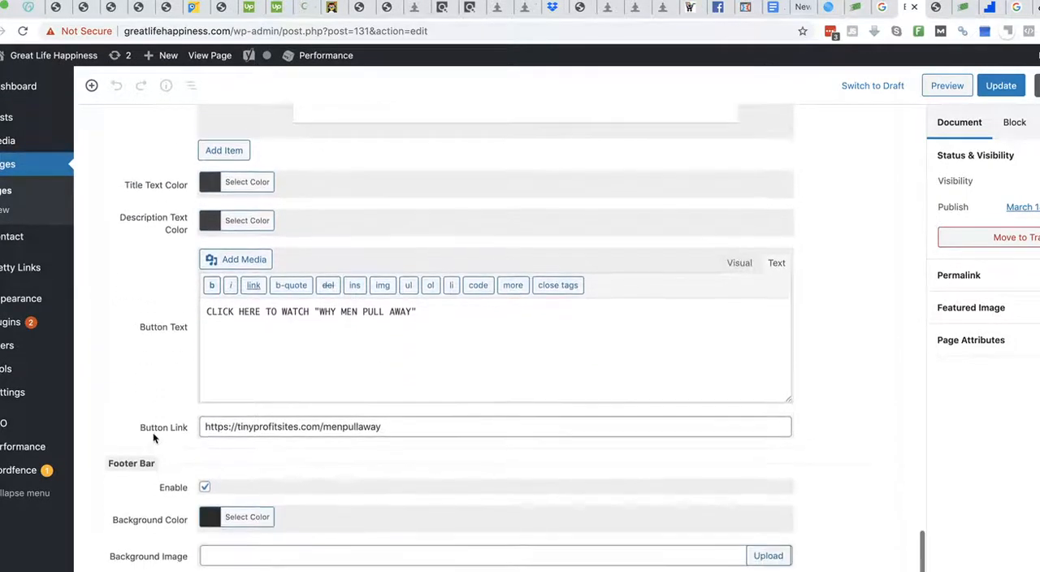
pyautogui.moveTo(415, 417); pyautogui.dragTo(196, 418)
pyautogui.write('http://greatlifehappiness.com/menpullfb')
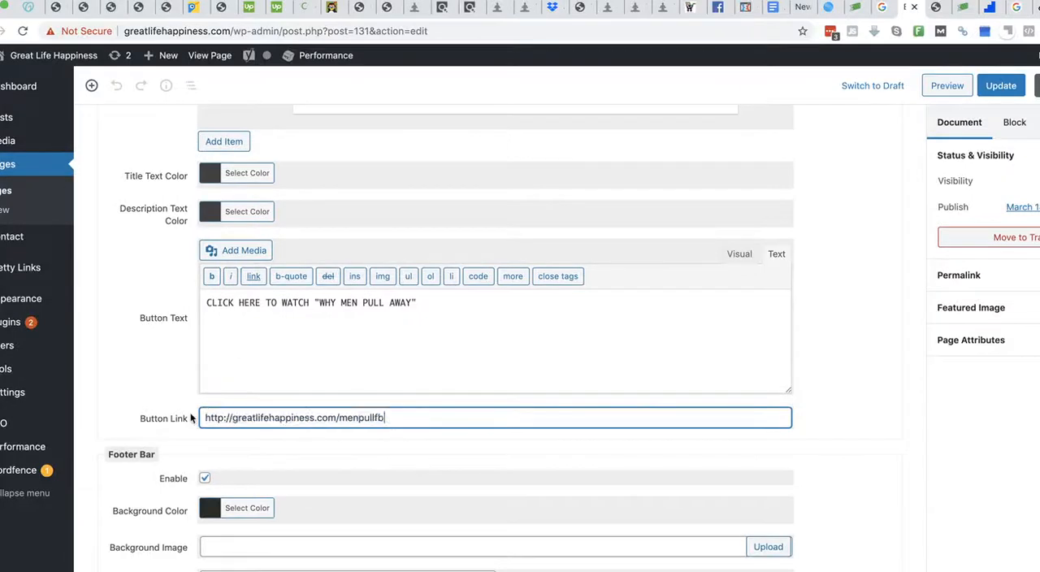
pyautogui.click(159, 394)
# - Check the footer settings, update the page and open its preview
pyautogui.scroll(-2, 160, 394)
pyautogui.scroll(-8, 160, 395)
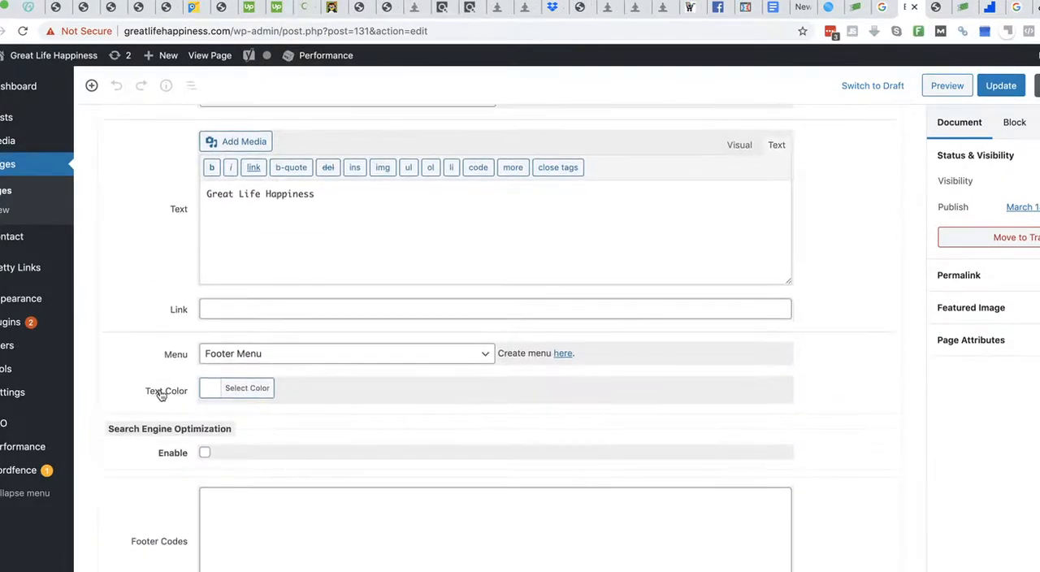
pyautogui.scroll(2, 161, 395)
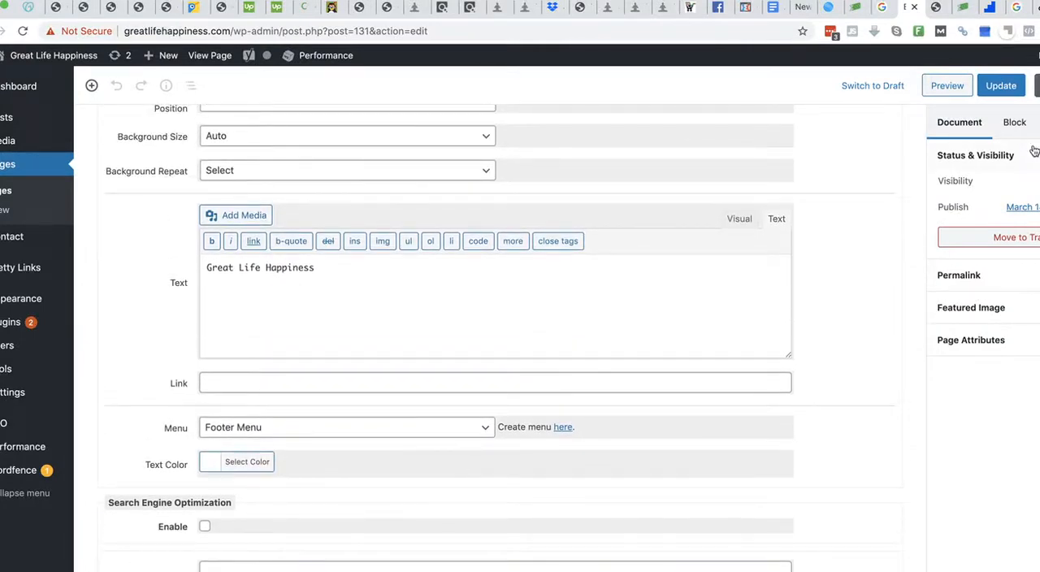
pyautogui.click(999, 86)
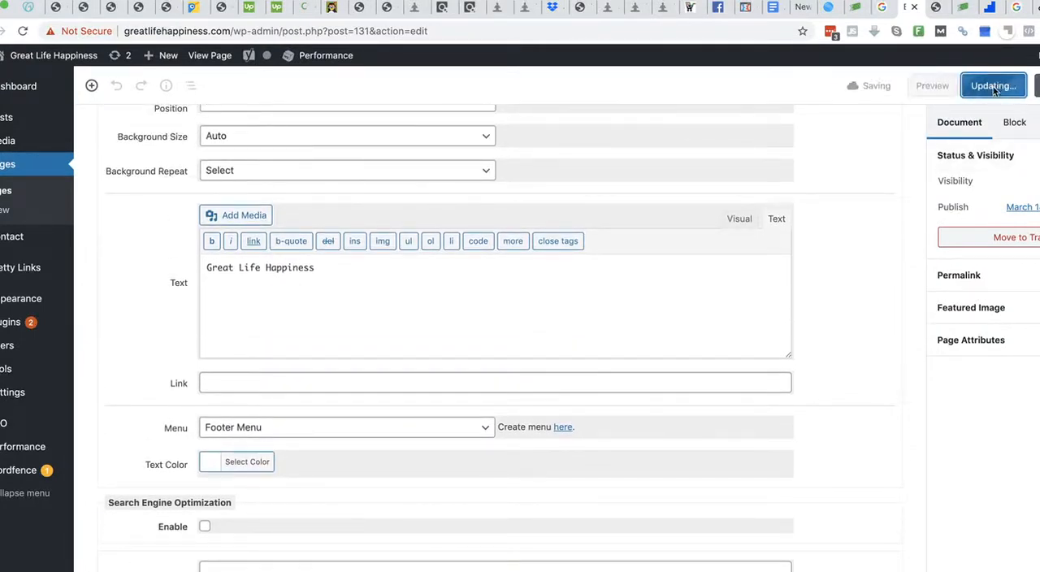
pyautogui.click(931, 86)
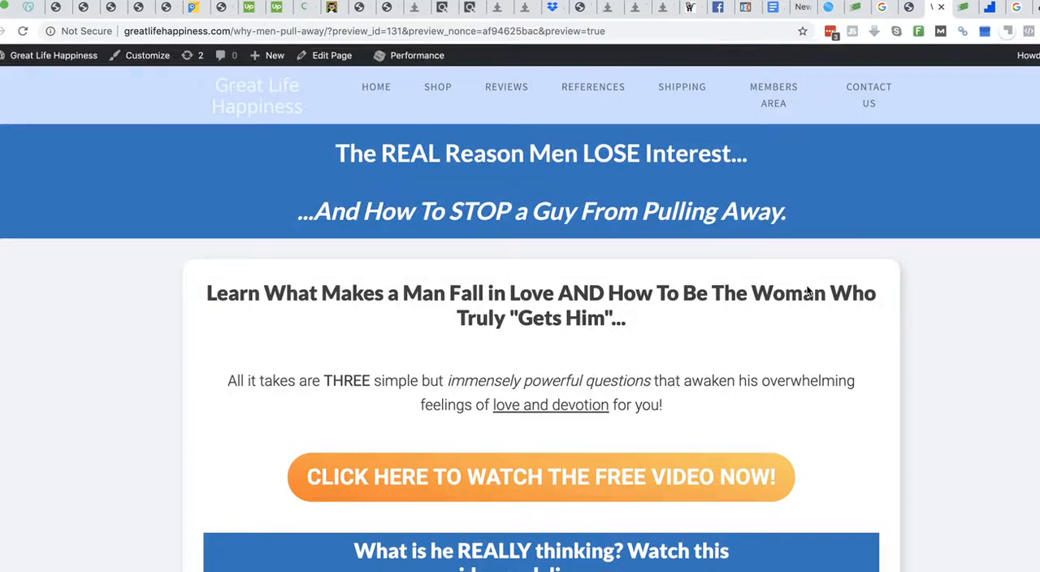
# - Examine the updated landing page preview, checking the headline, both video buttons and the four numbered sections
pyautogui.scroll(-1, 1020, 380)
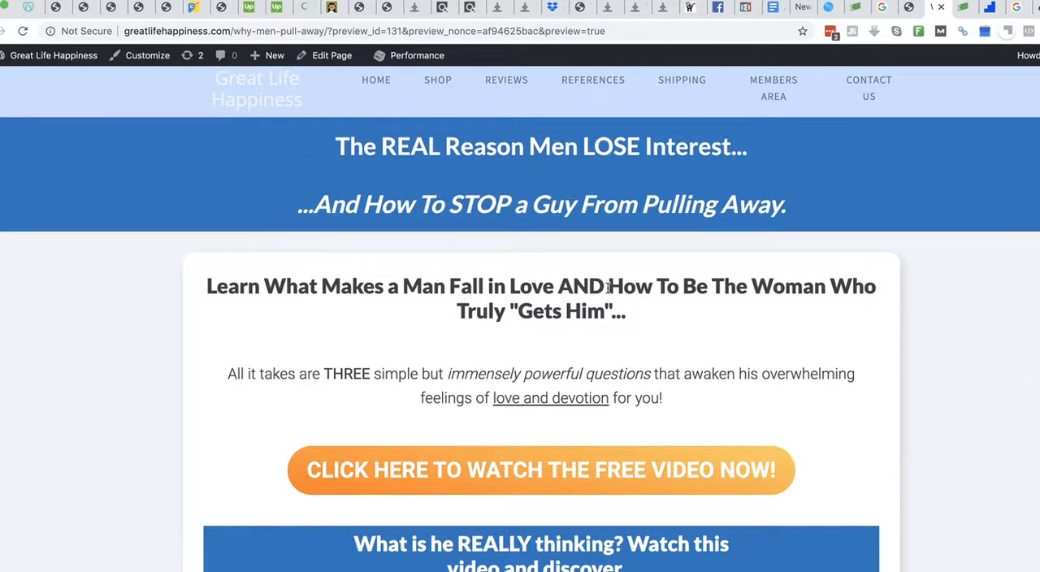
pyautogui.scroll(-3, 608, 287)
pyautogui.scroll(3, 608, 286)
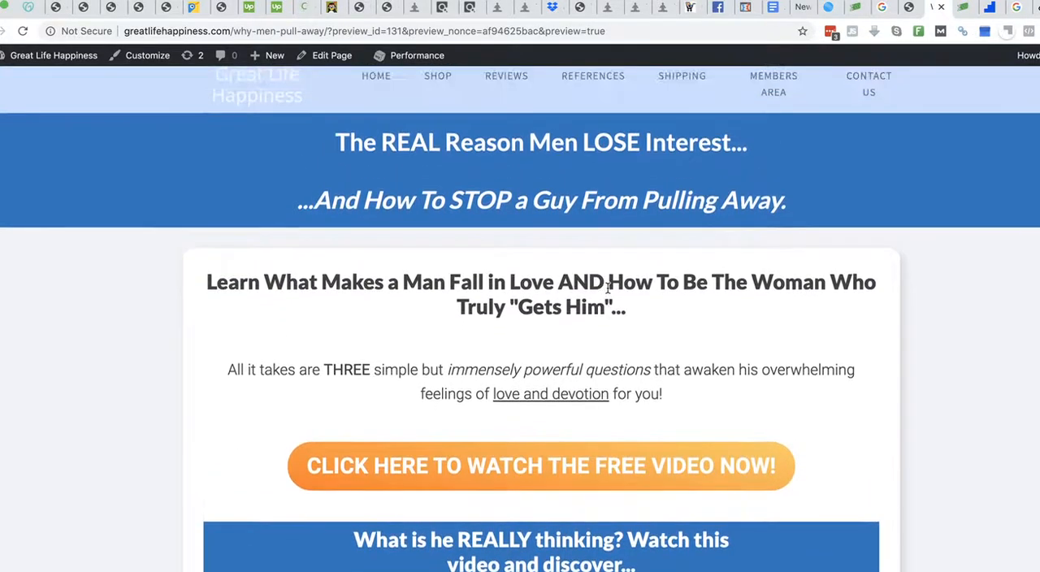
pyautogui.scroll(-7, 608, 287)
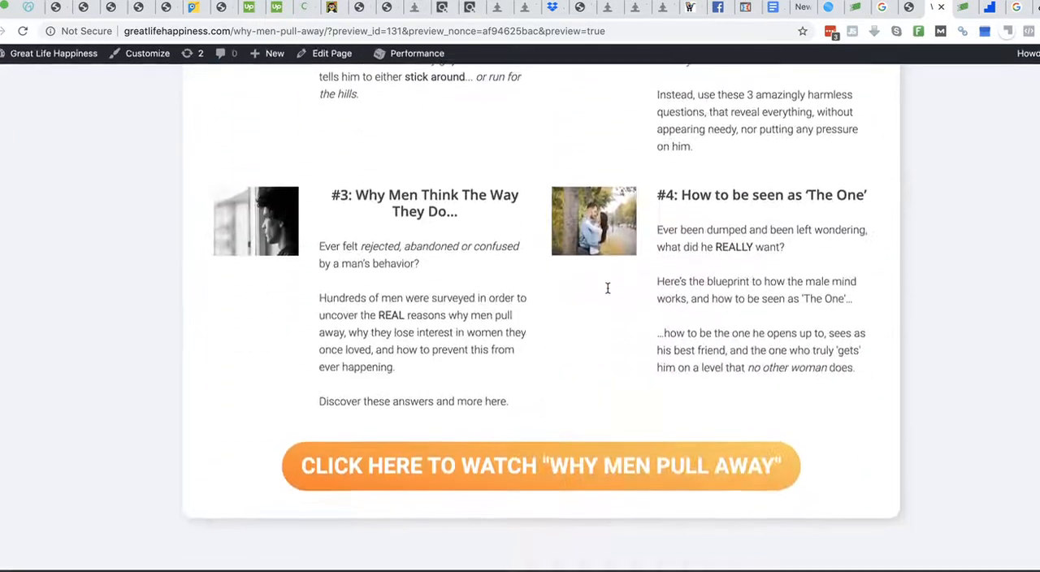
pyautogui.scroll(8, 608, 288)
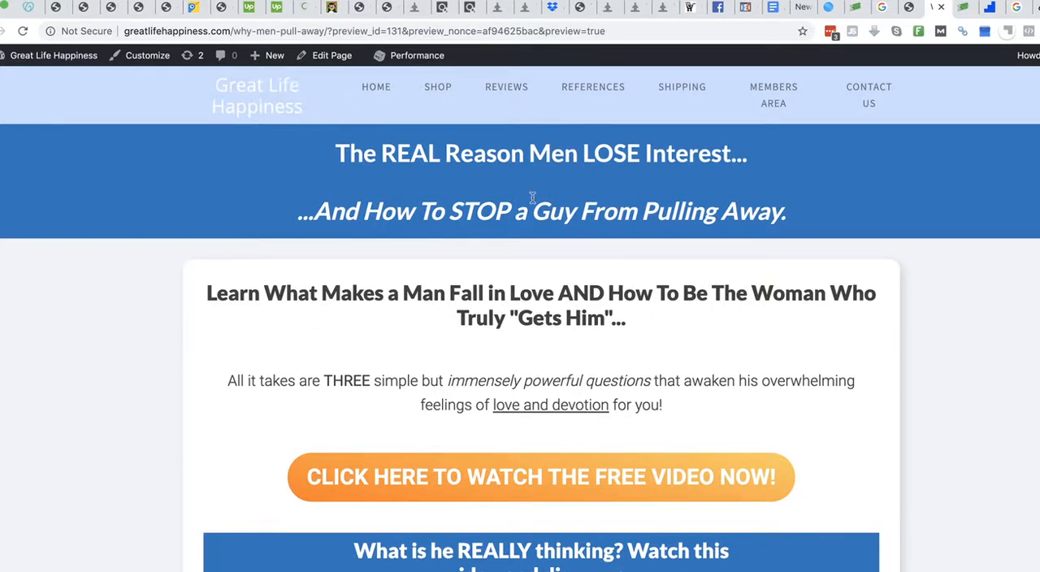
pyautogui.scroll(-2, 517, 388)
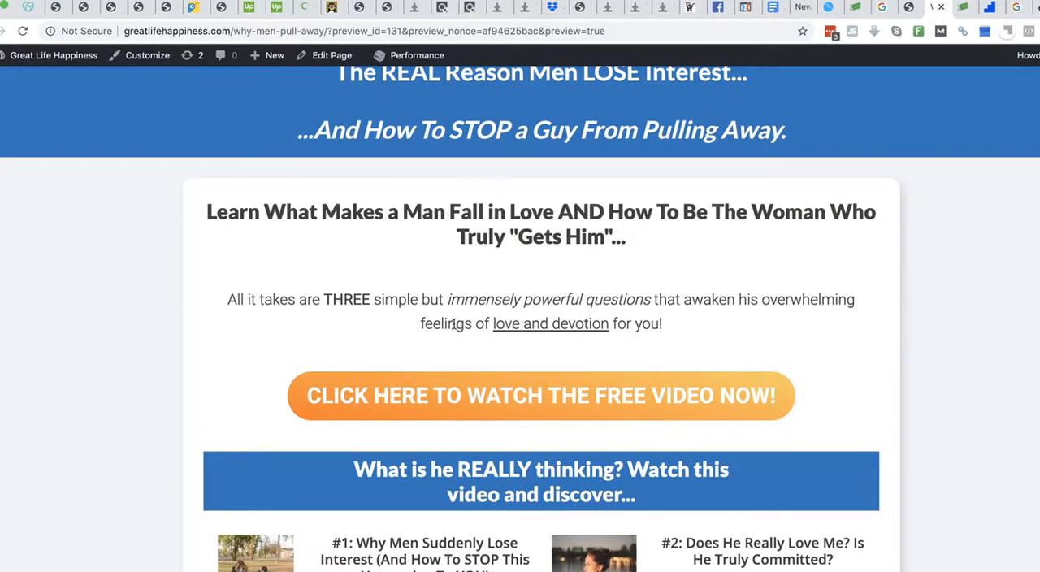
pyautogui.scroll(-5, 464, 328)
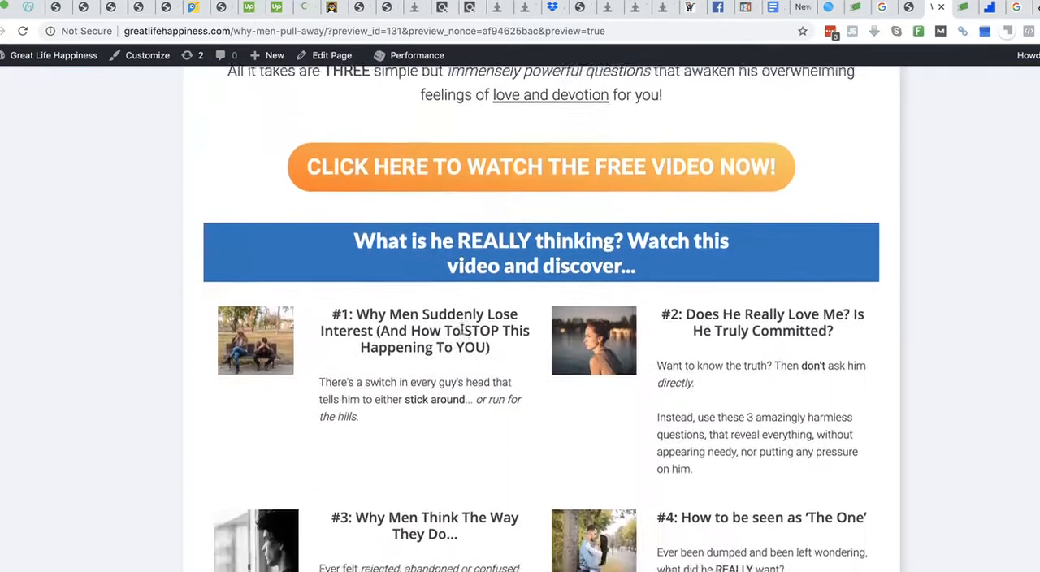
# - Show the landing page preview in the browser's Developer Tools as an iPhone X and check the list of available devices
pyautogui.scroll(-4, 463, 329)
pyautogui.scroll(8, 476, 302)
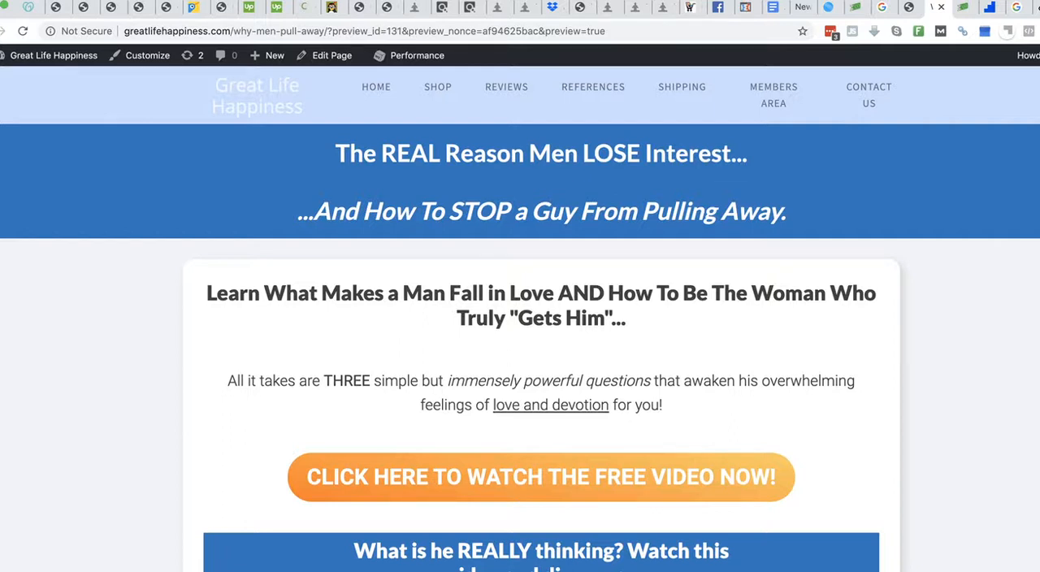
pyautogui.click(47, 0)
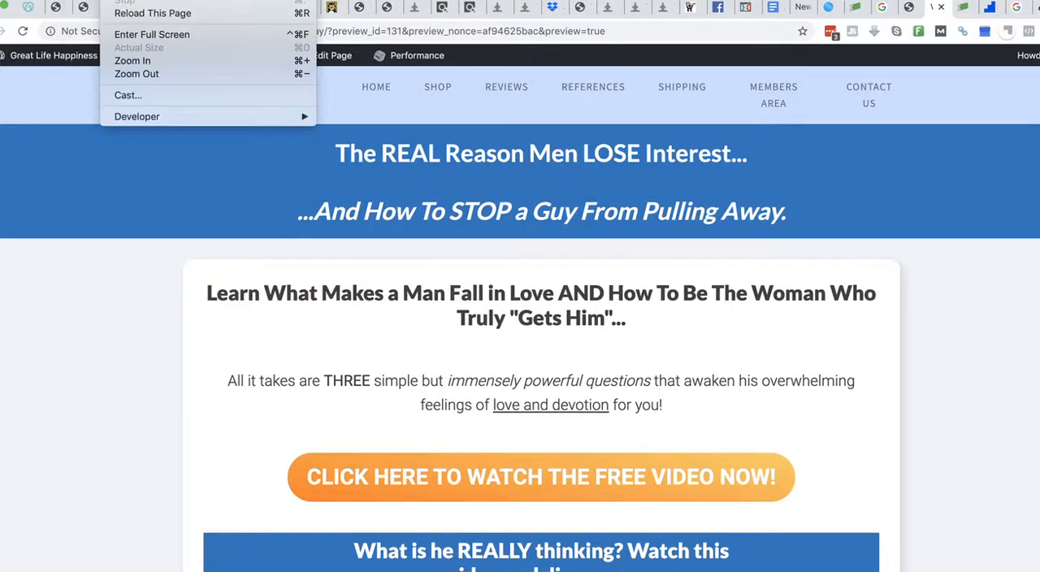
pyautogui.moveTo(153, 116)
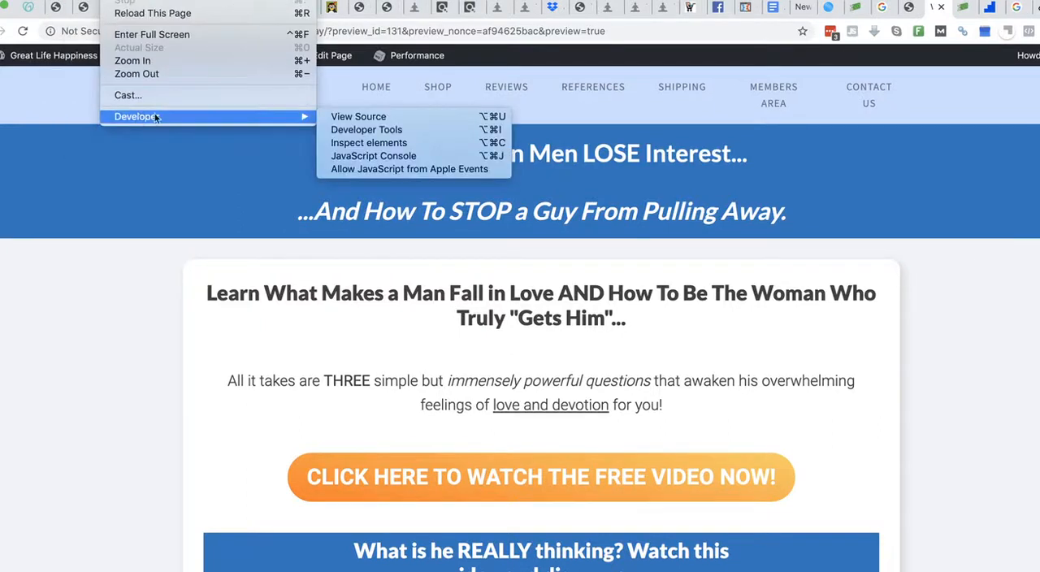
pyautogui.click(363, 131)
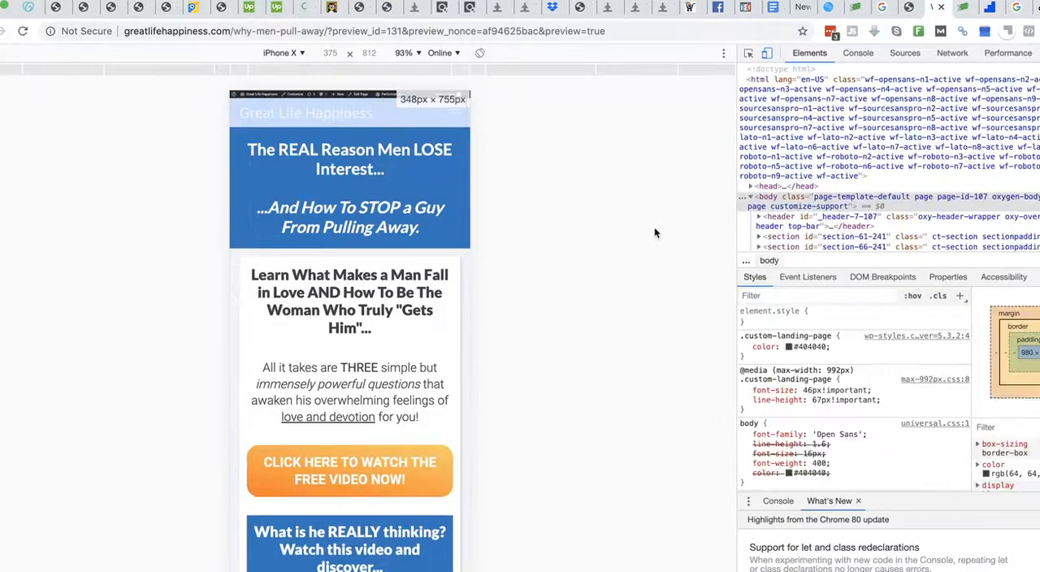
pyautogui.click(296, 54)
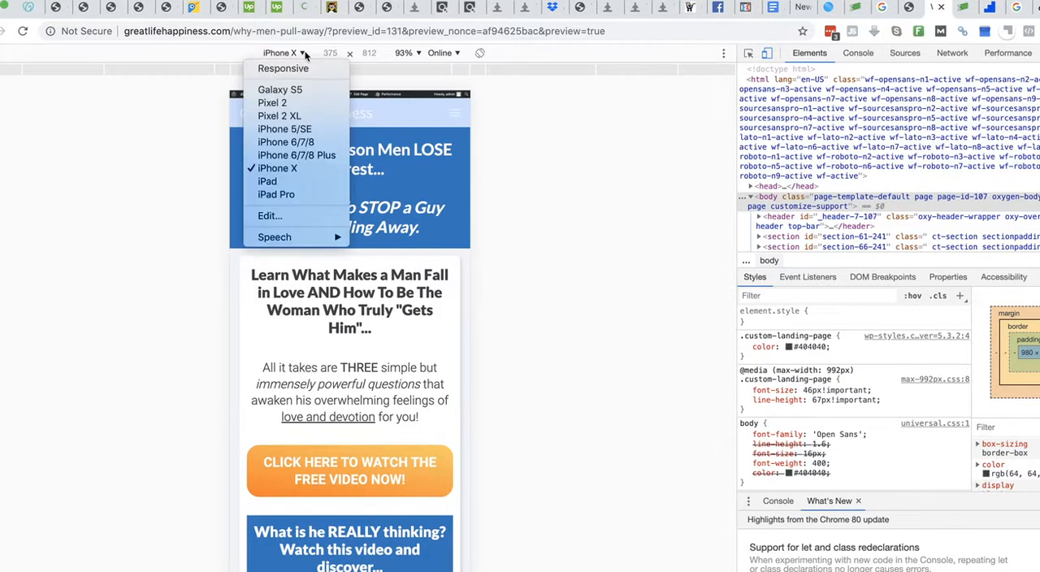
pyautogui.click(517, 157)
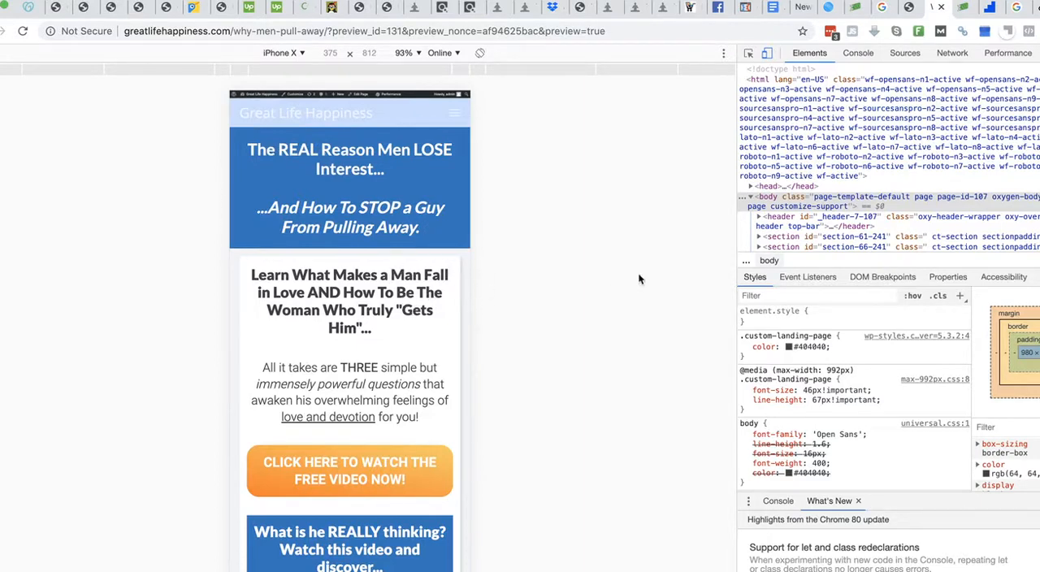
# - Set the mobile preview zoom to 100% and examine the phone layout from the headline through the numbered sections to the second video button
pyautogui.scroll(-1, 411, 321)
pyautogui.scroll(1, 411, 321)
pyautogui.click(419, 53)
pyautogui.click(419, 95)
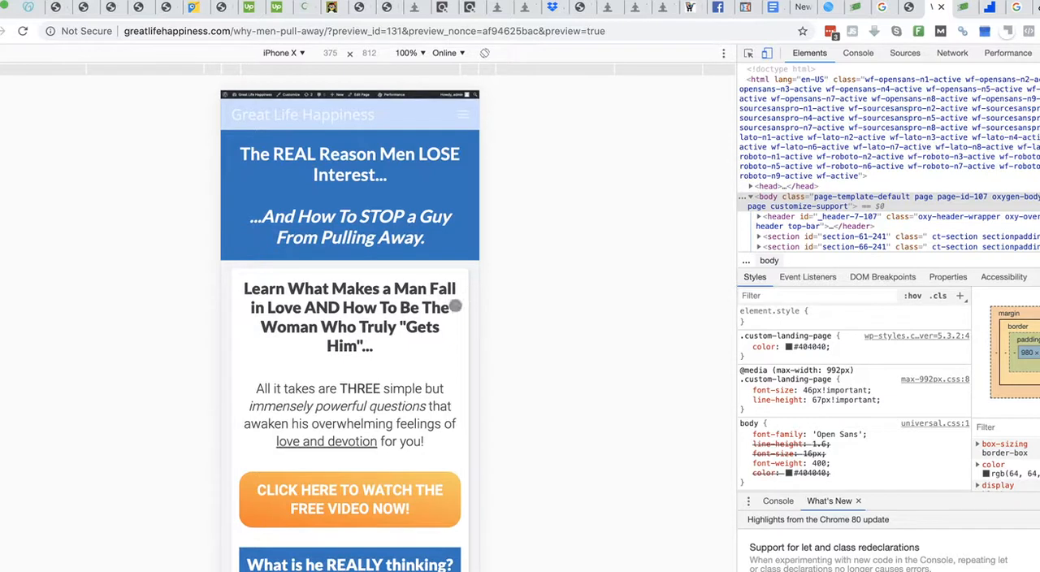
pyautogui.scroll(-1, 393, 393)
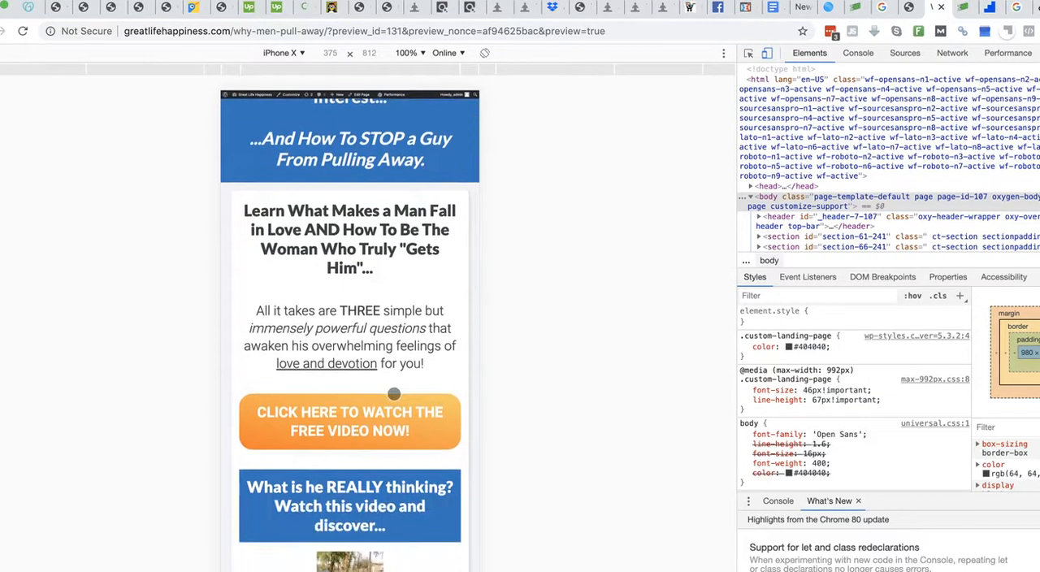
pyautogui.scroll(-2, 394, 394)
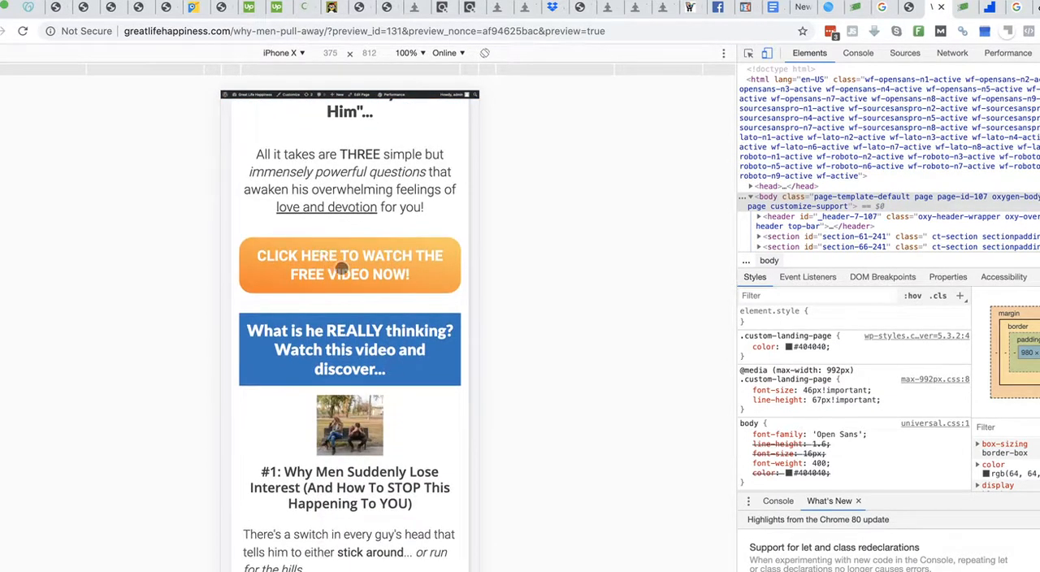
pyautogui.scroll(-7, 342, 269)
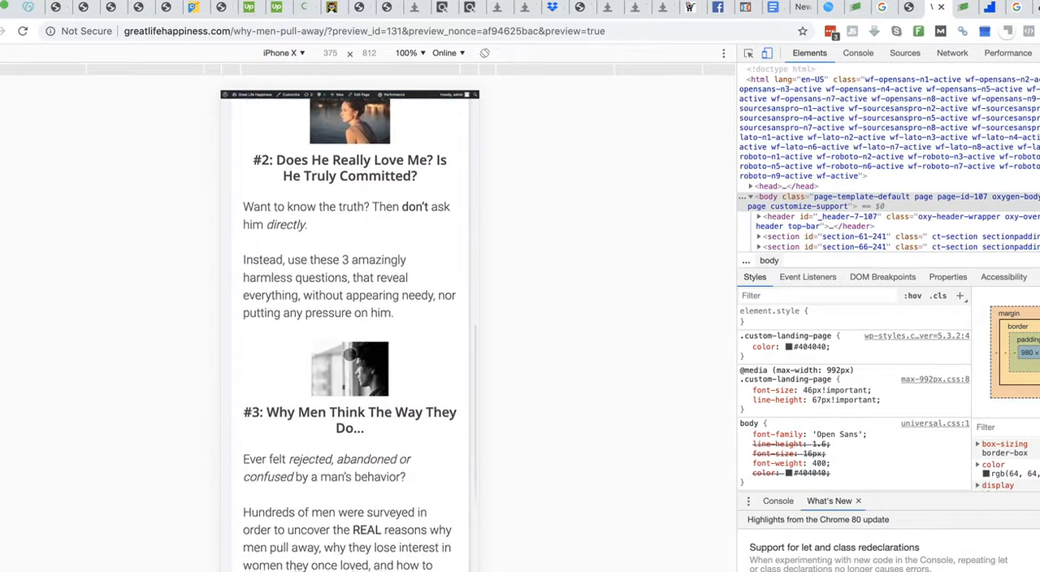
pyautogui.scroll(-6, 349, 353)
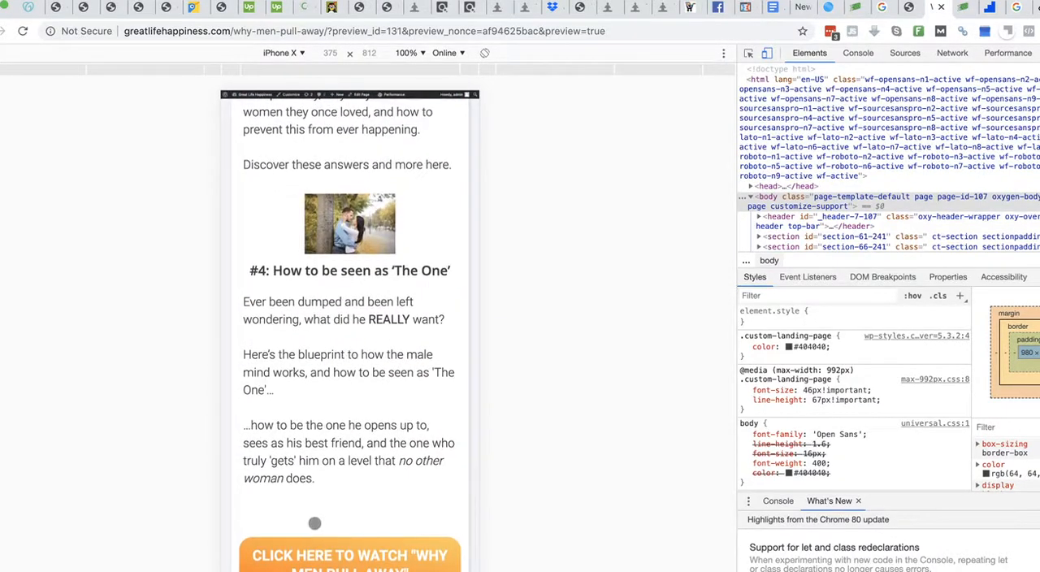
pyautogui.scroll(11, 347, 438)
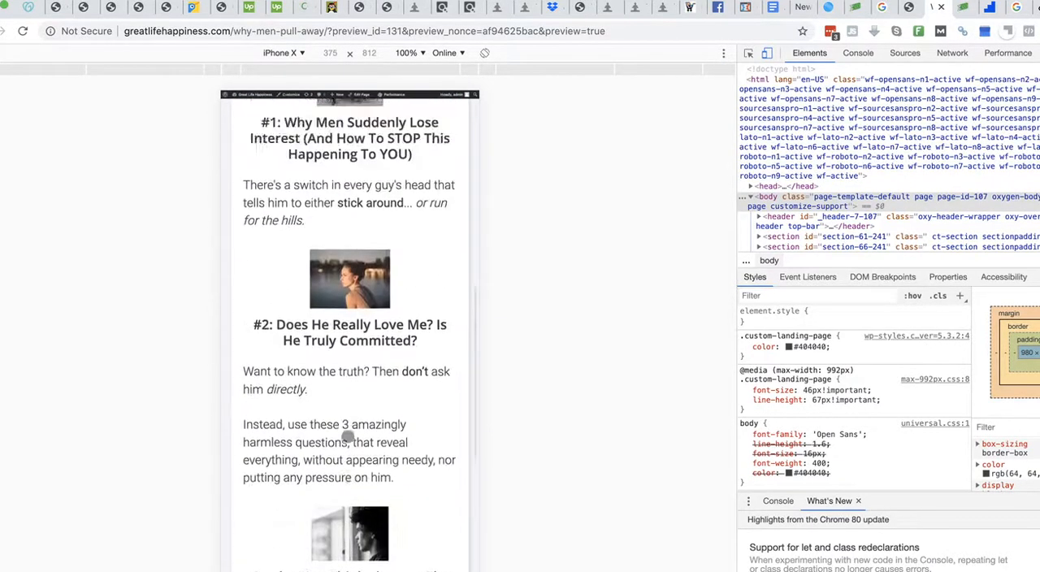
pyautogui.scroll(6, 347, 437)
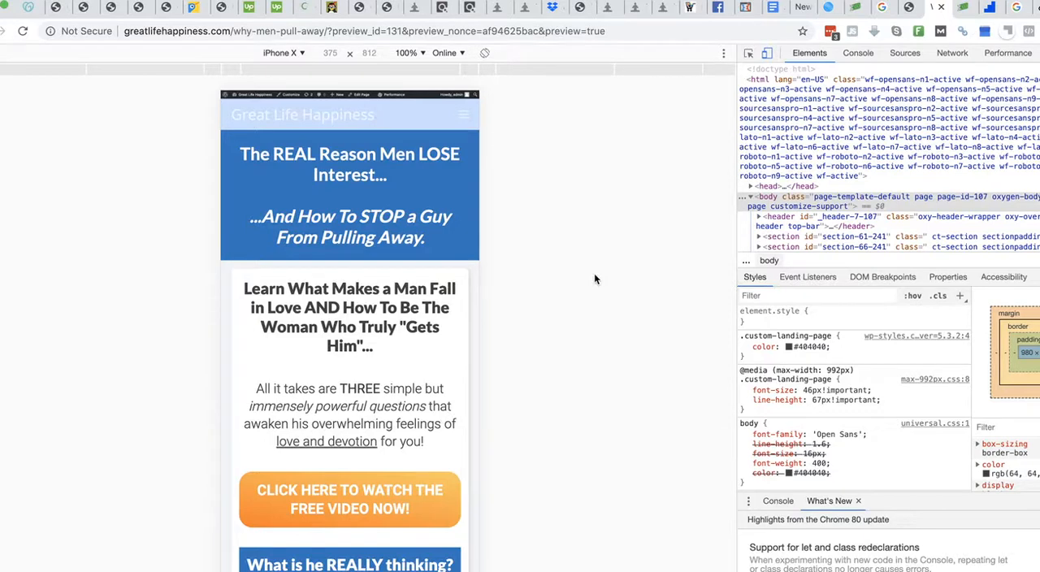
# - Return to the page editor and review the Commission Kickstart settings, the Header Code Insertion field and the sidebar layout up to the page title
pyautogui.click(906, 11)
pyautogui.scroll(15, 148, 307)
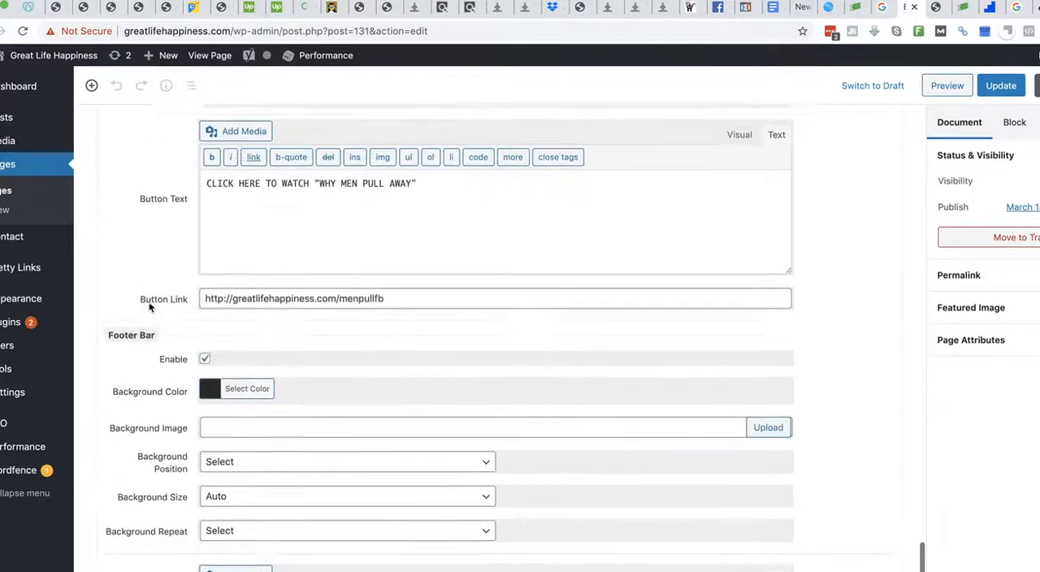
pyautogui.scroll(15, 148, 306)
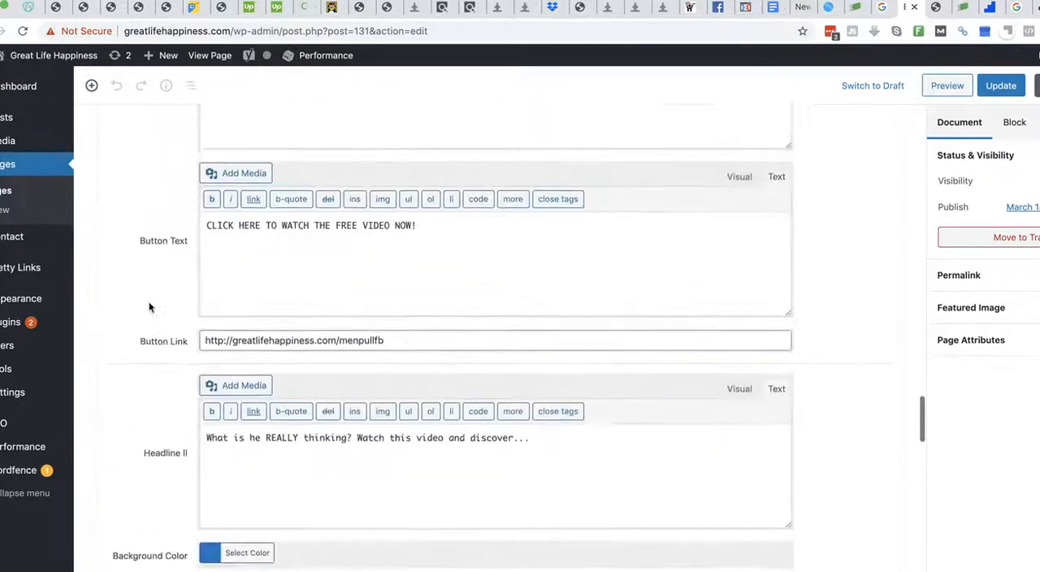
pyautogui.scroll(10, 149, 306)
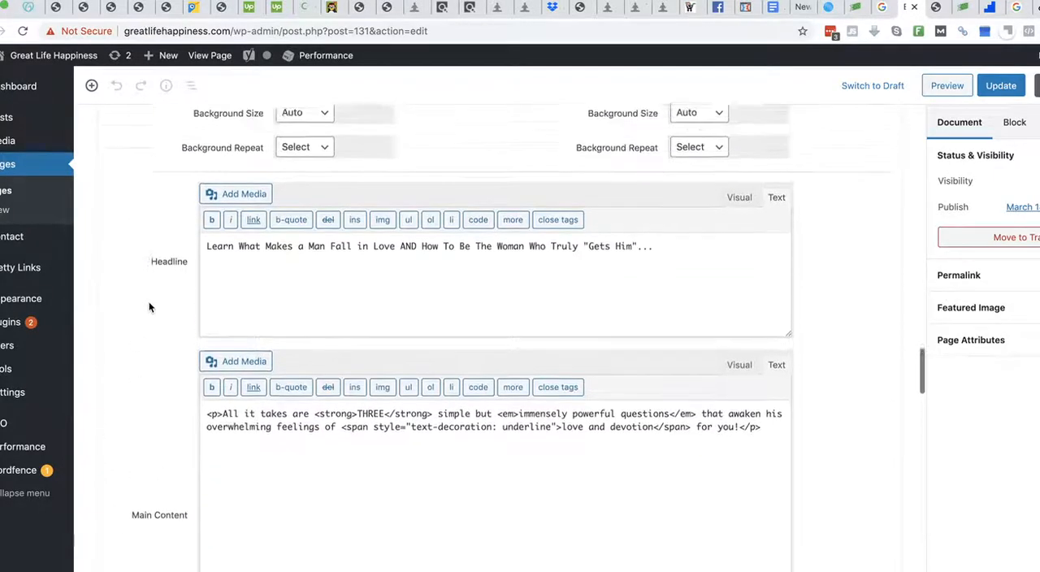
pyautogui.scroll(10, 149, 307)
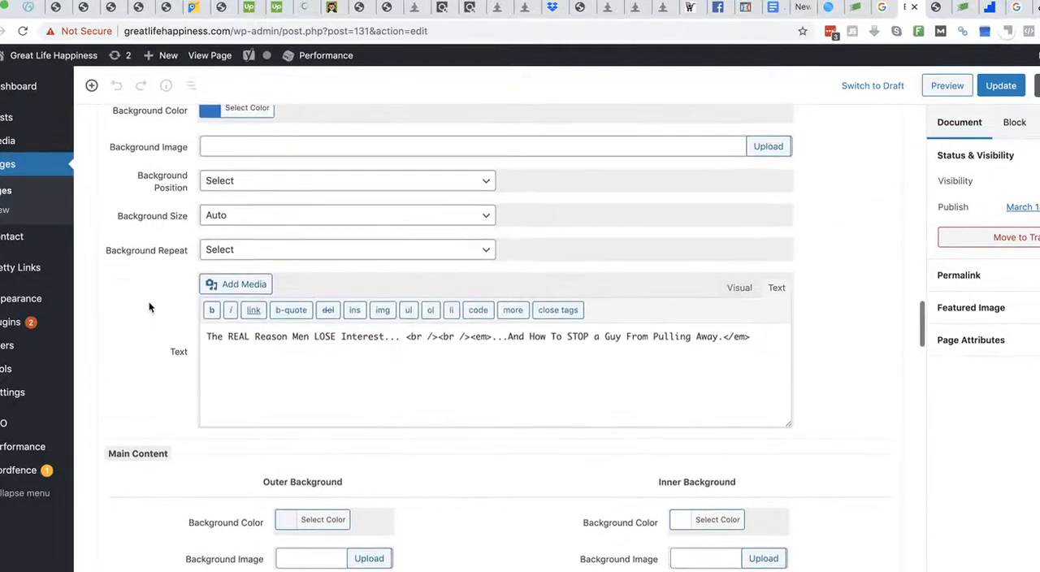
pyautogui.scroll(10, 149, 307)
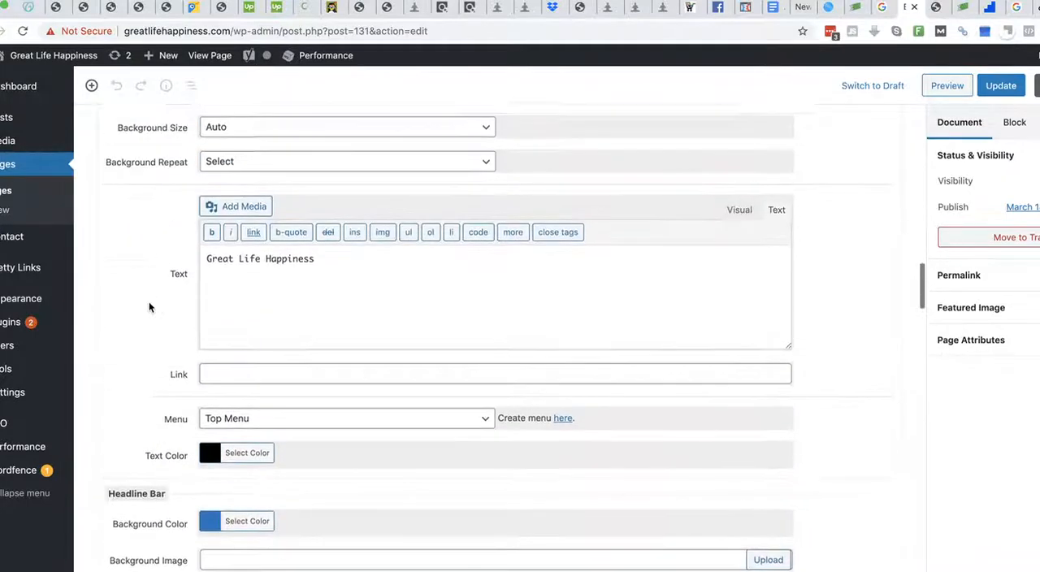
pyautogui.scroll(4, 149, 306)
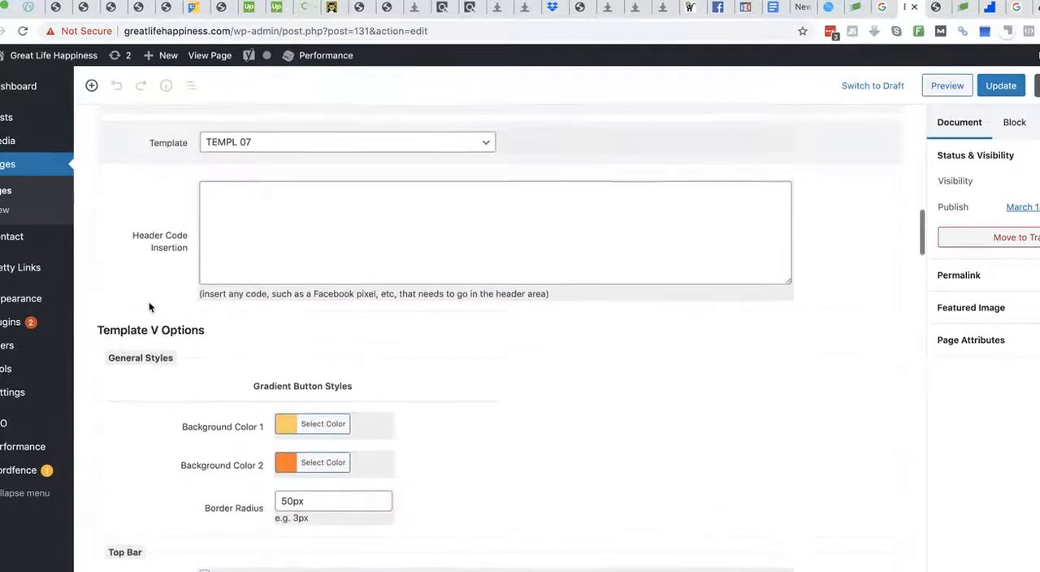
pyautogui.scroll(3, 155, 264)
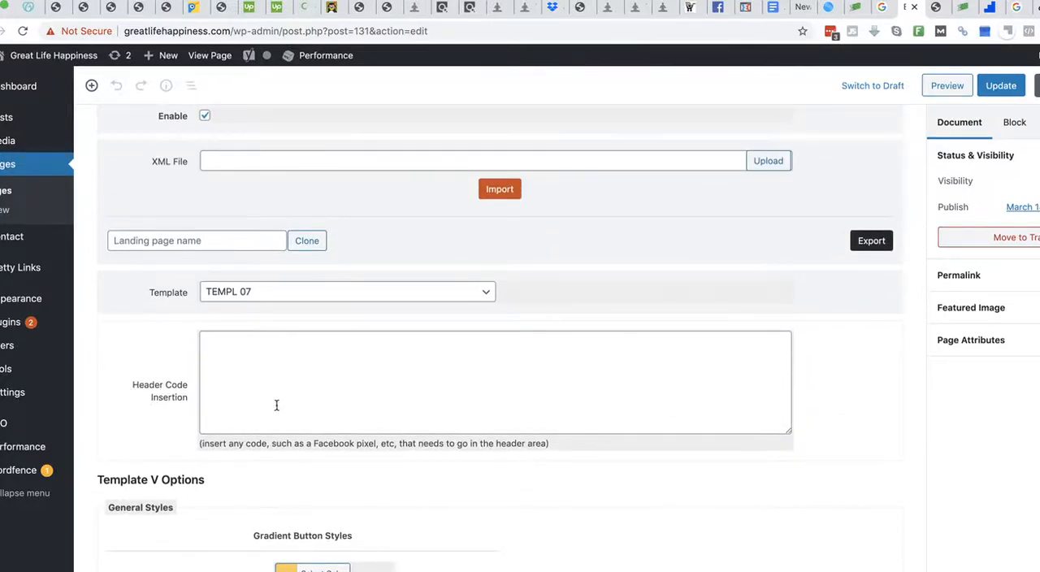
pyautogui.click(256, 375)
pyautogui.click(156, 350)
pyautogui.scroll(5, 96, 310)
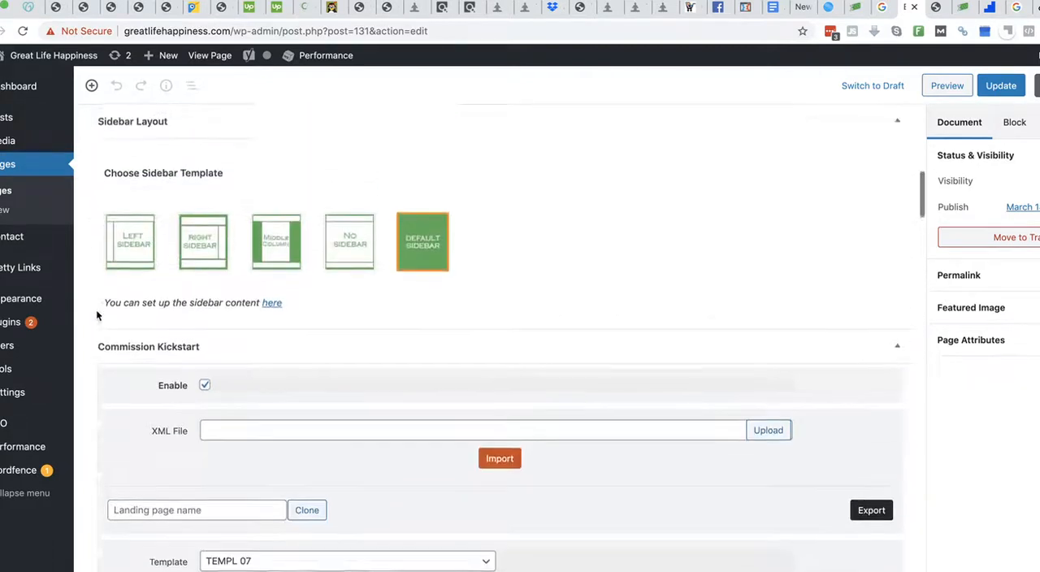
pyautogui.scroll(3, 302, 291)
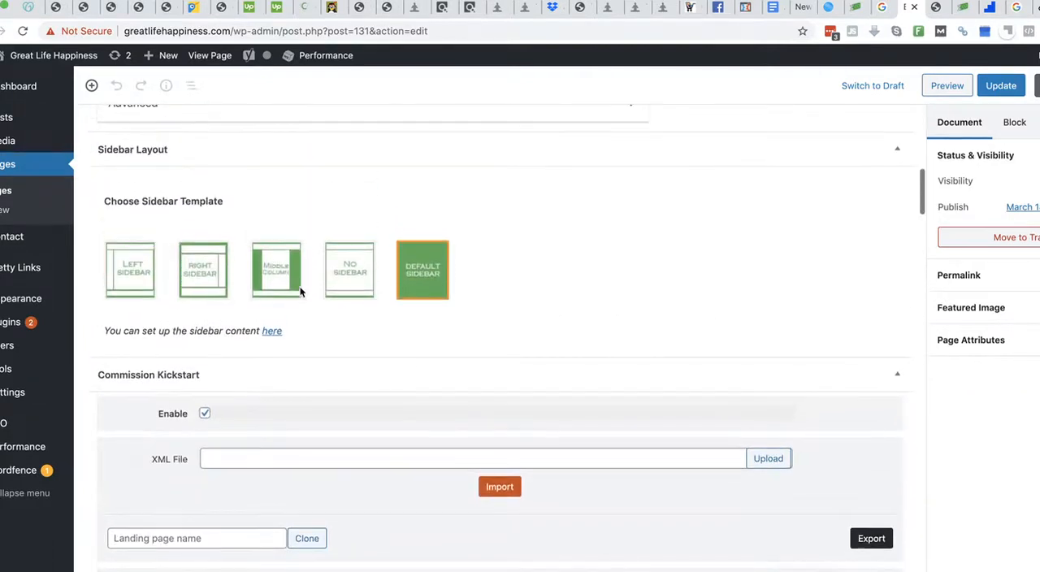
pyautogui.scroll(10, 301, 291)
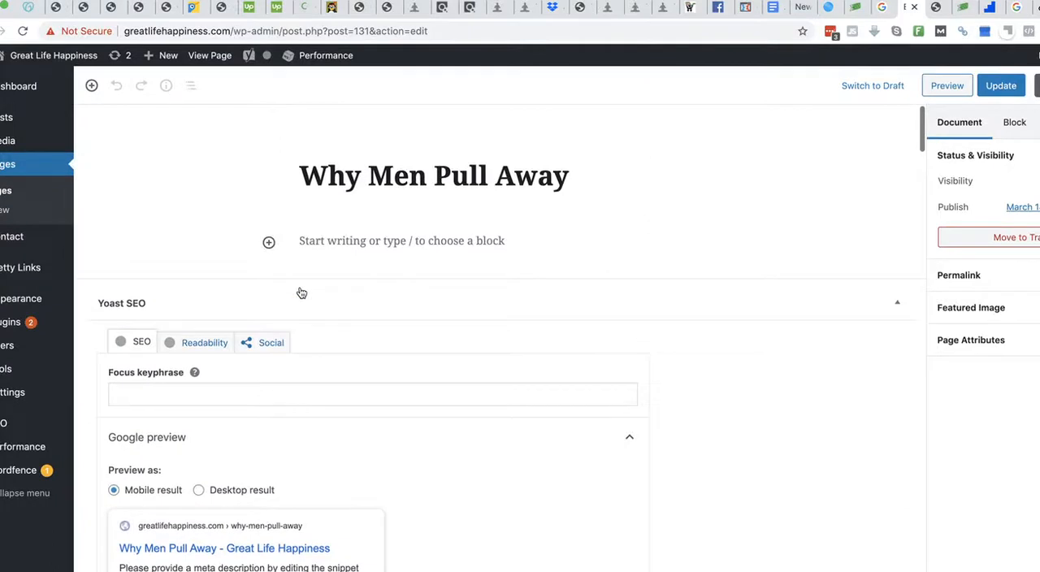